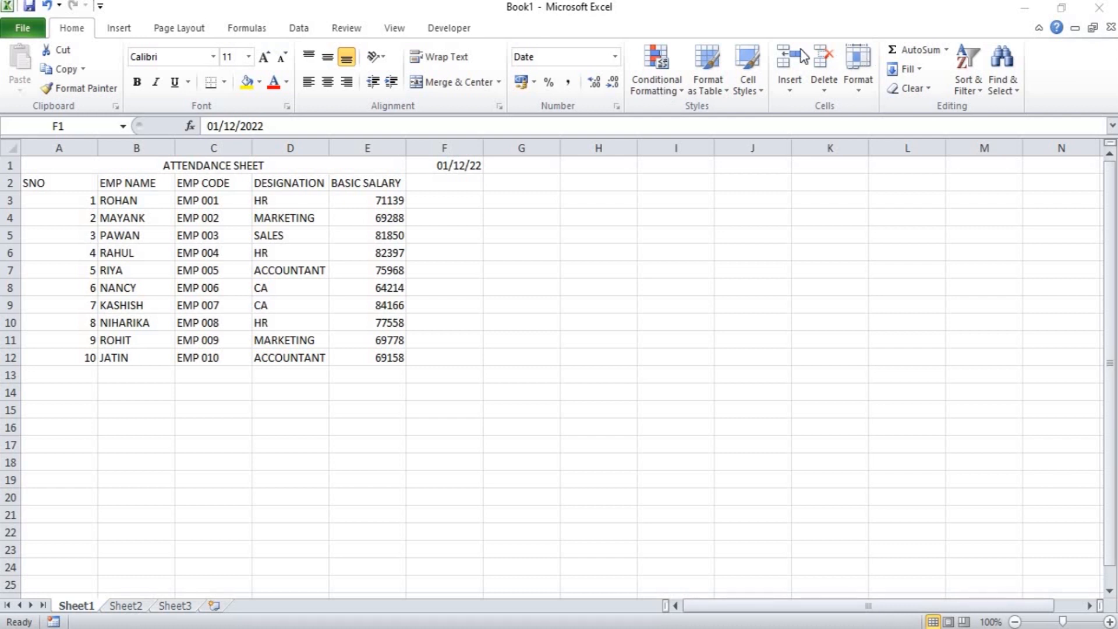
Format the date in cell F1 with the custom number format DD.
click(458, 166)
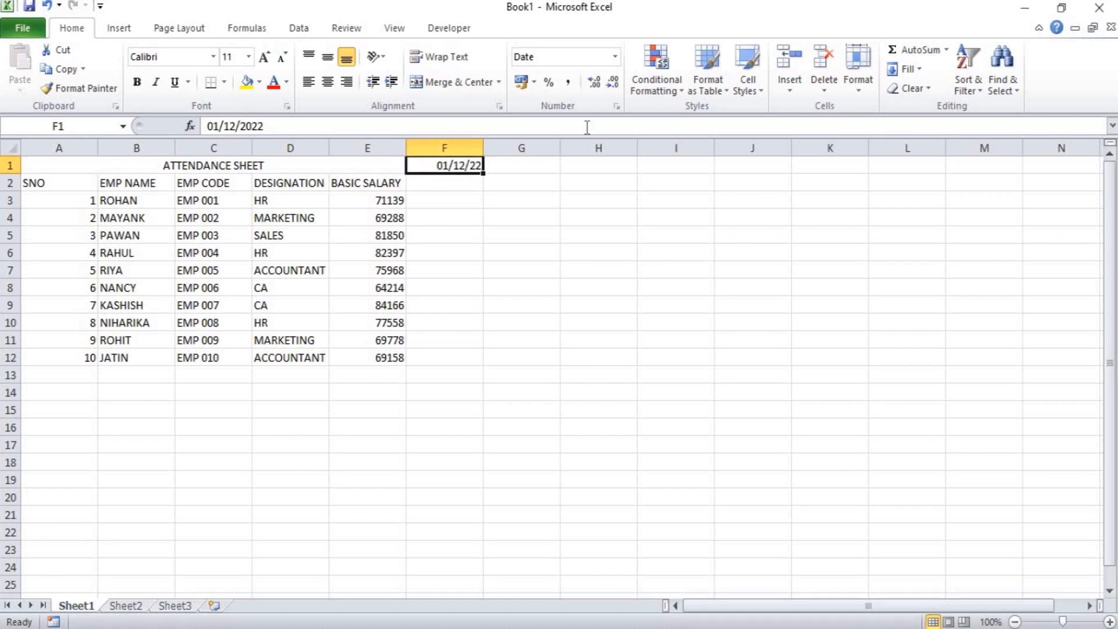
click(616, 106)
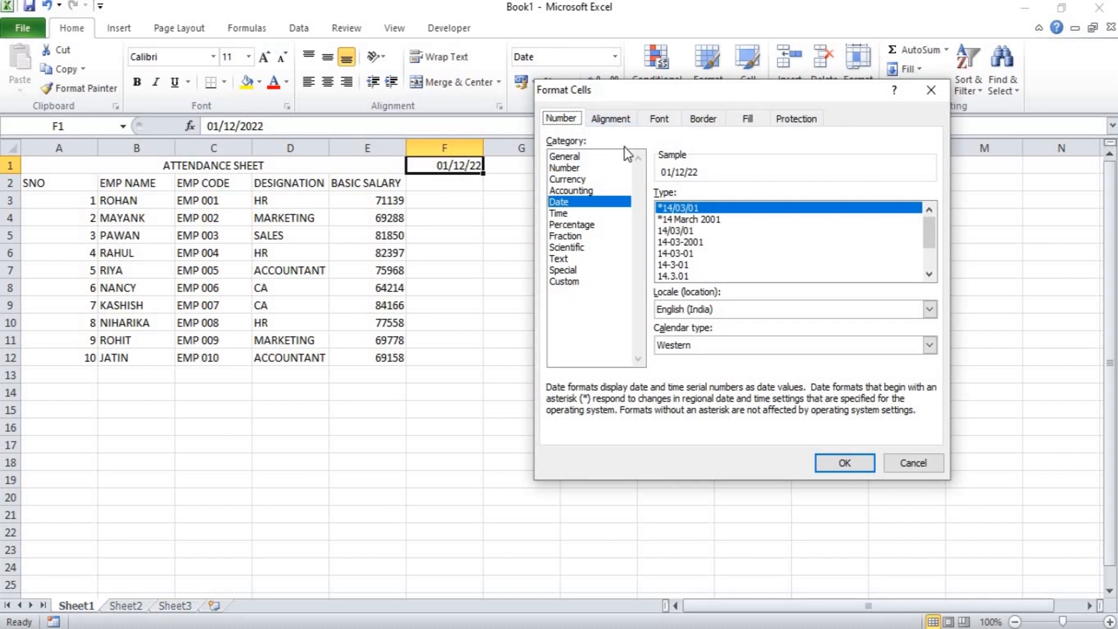
click(562, 282)
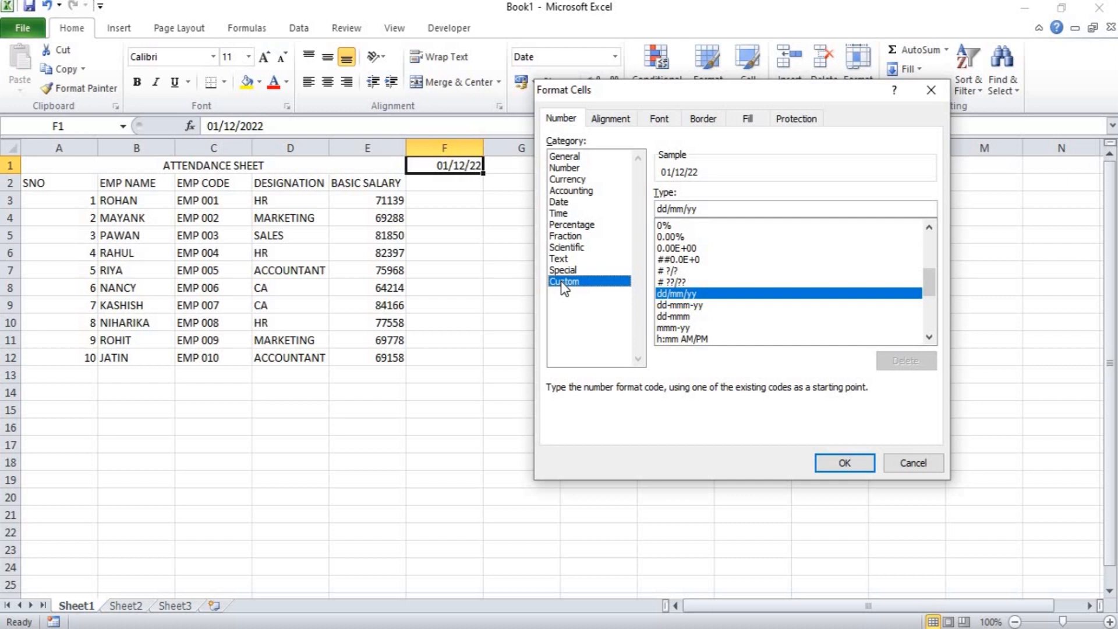
click(711, 211)
key(BackSpace)
key(BackSpace)
key(BackSpace)
key(BackSpace)
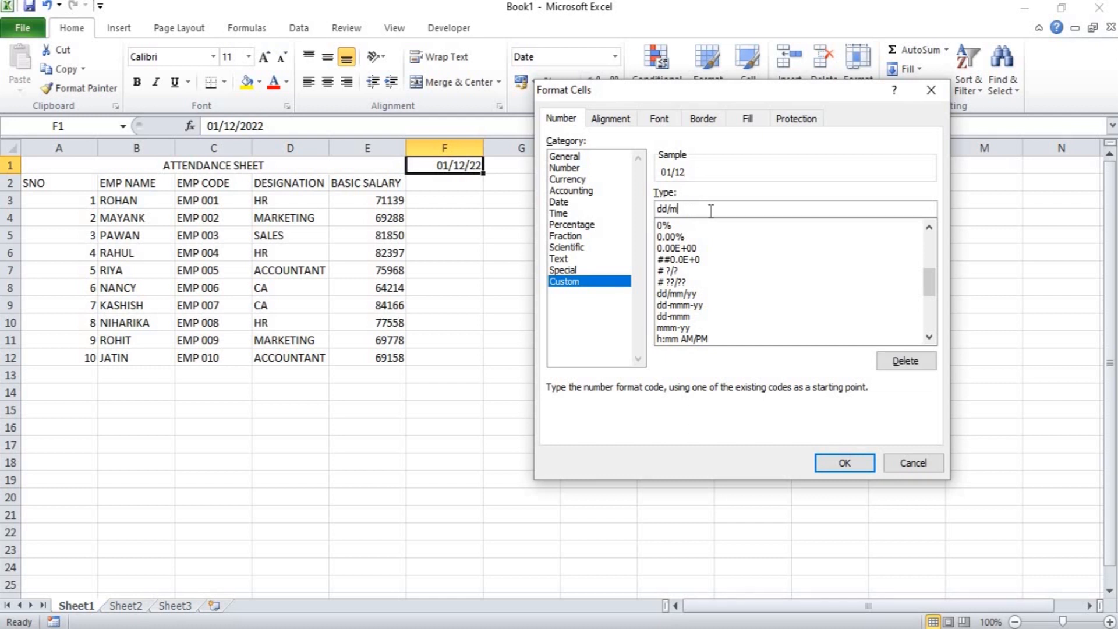
key(BackSpace)
key(BackSpace)
key(BackSpace)
key(BackSpace)
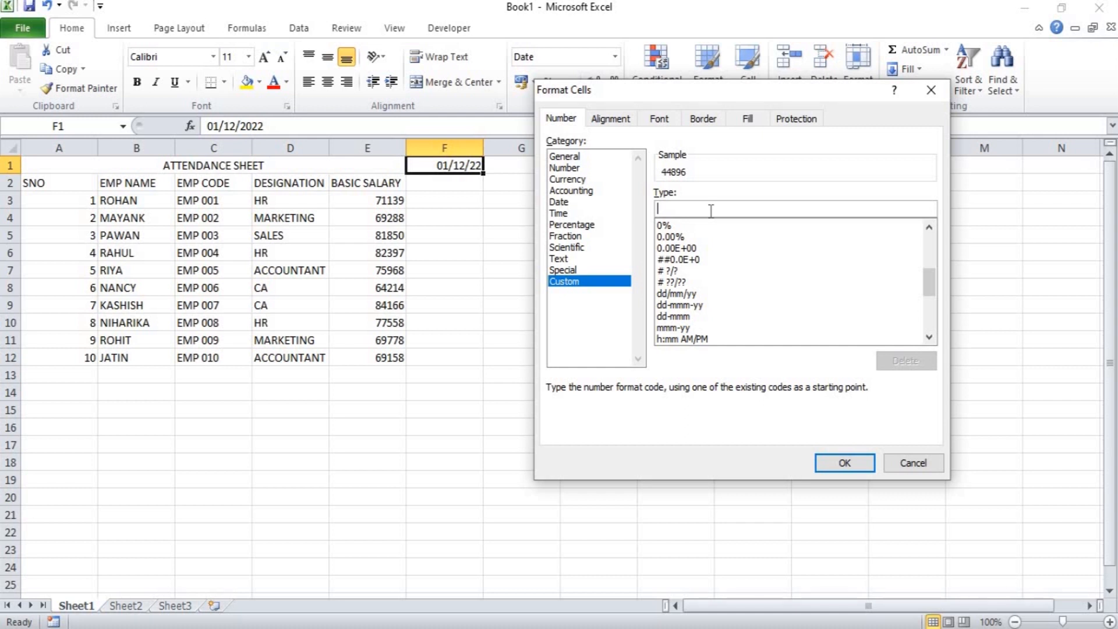
text(D)
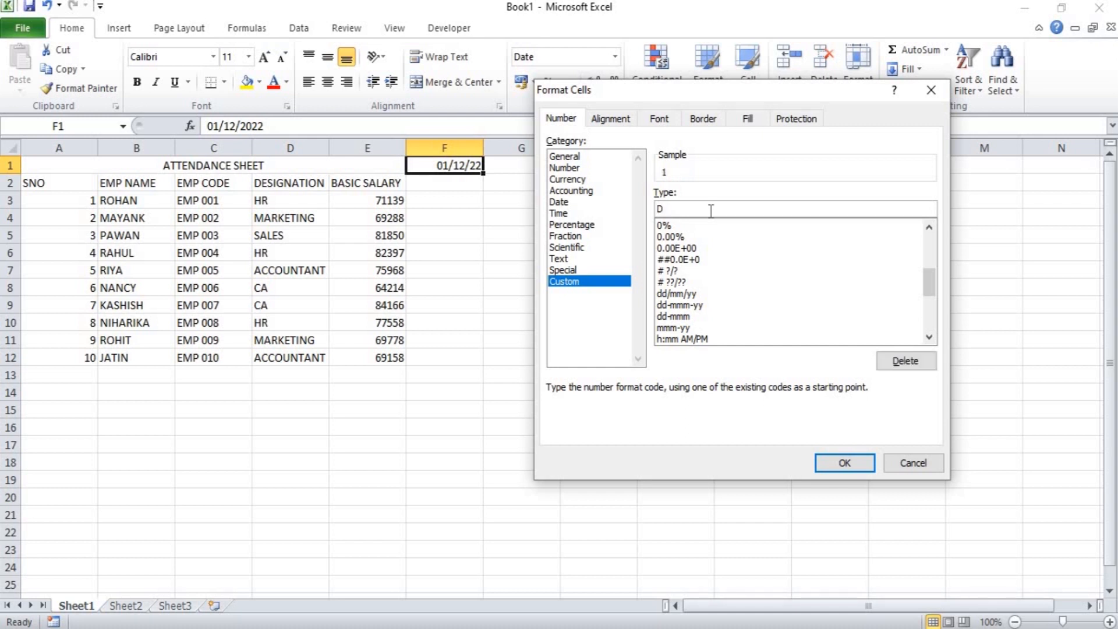
text(DD)
text(D)
key(BackSpace)
key(BackSpace)
key(Return)
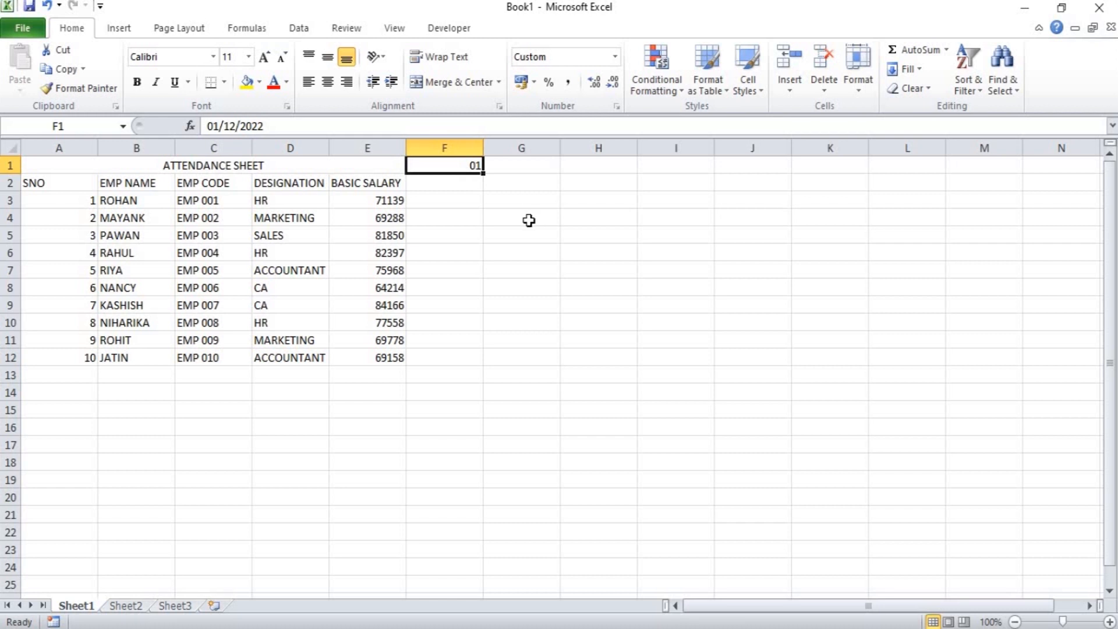
Fill the date series from F1 across row 1 to AJ1, through day 31.
drag(484, 175, 1066, 240)
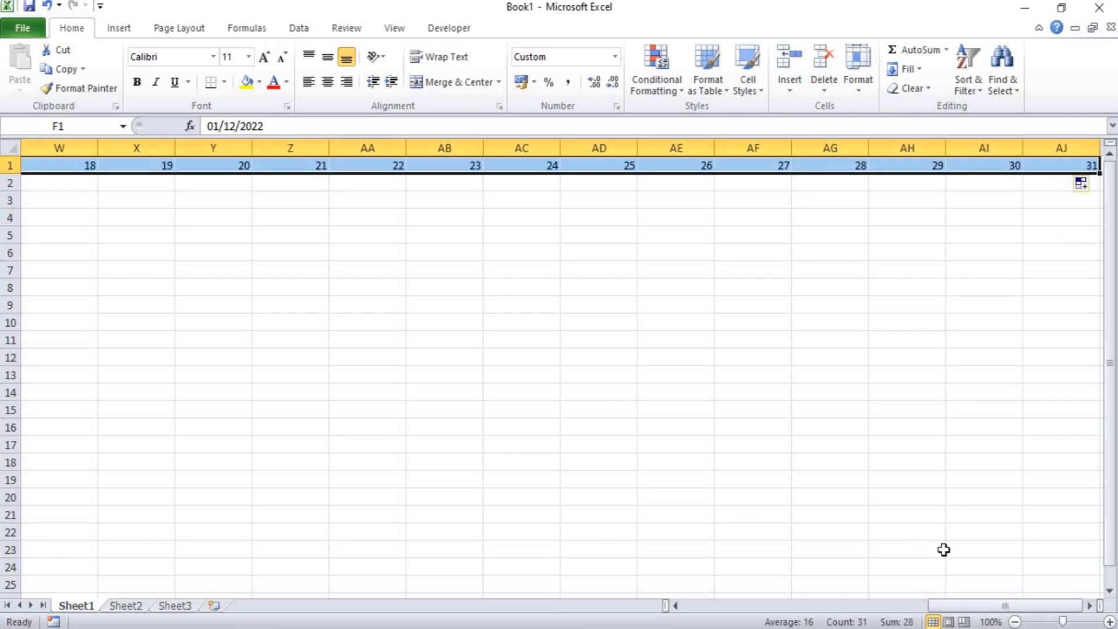
drag(951, 610, 662, 606)
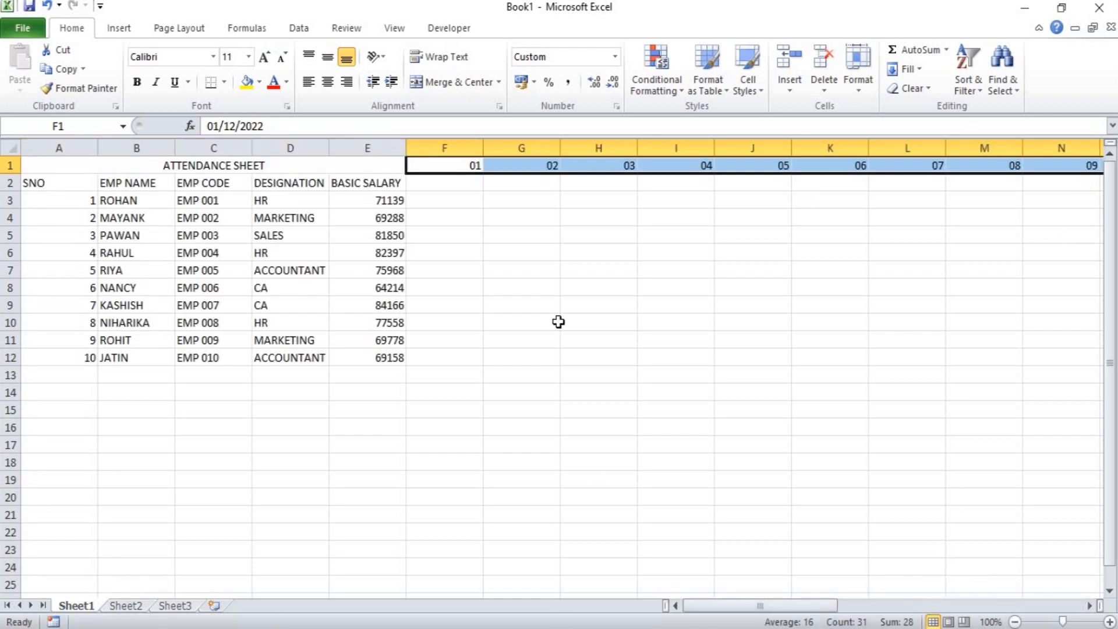
Enter the formula =TEXT(F1,"DDDD") in cell F2 to give the weekday name of the date above.
click(439, 184)
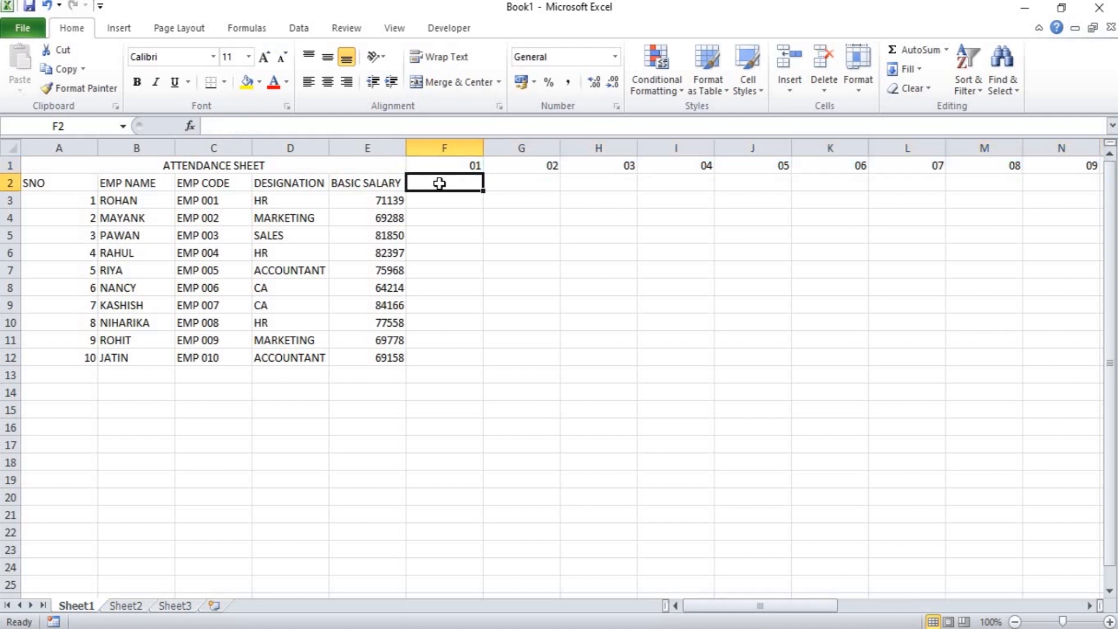
text(=TEX)
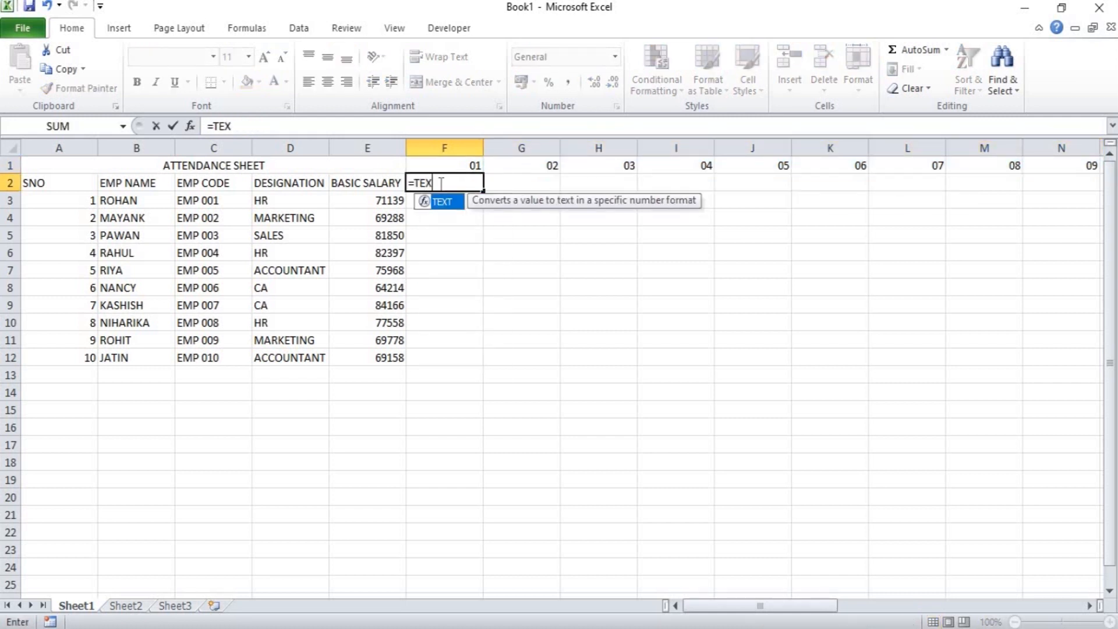
text(T()
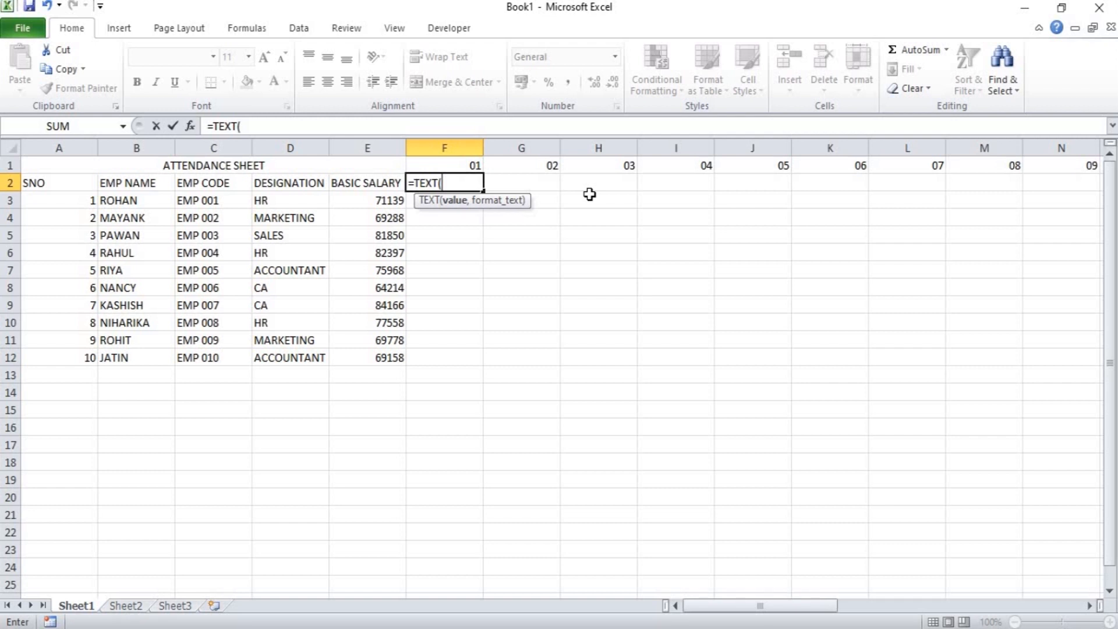
click(469, 165)
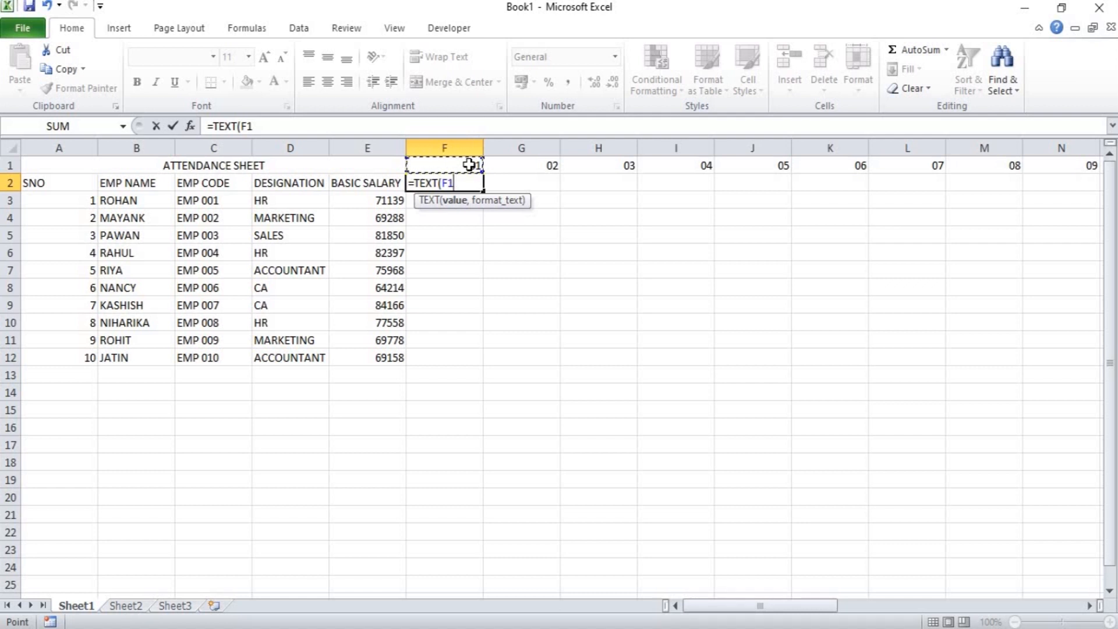
text(,)
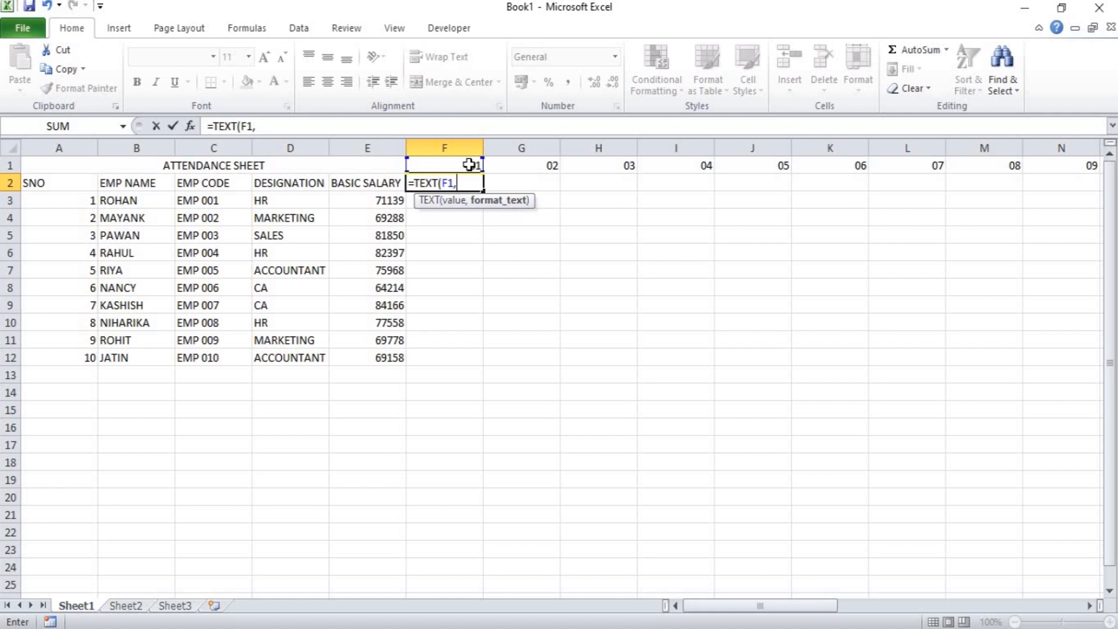
text("DDDD)
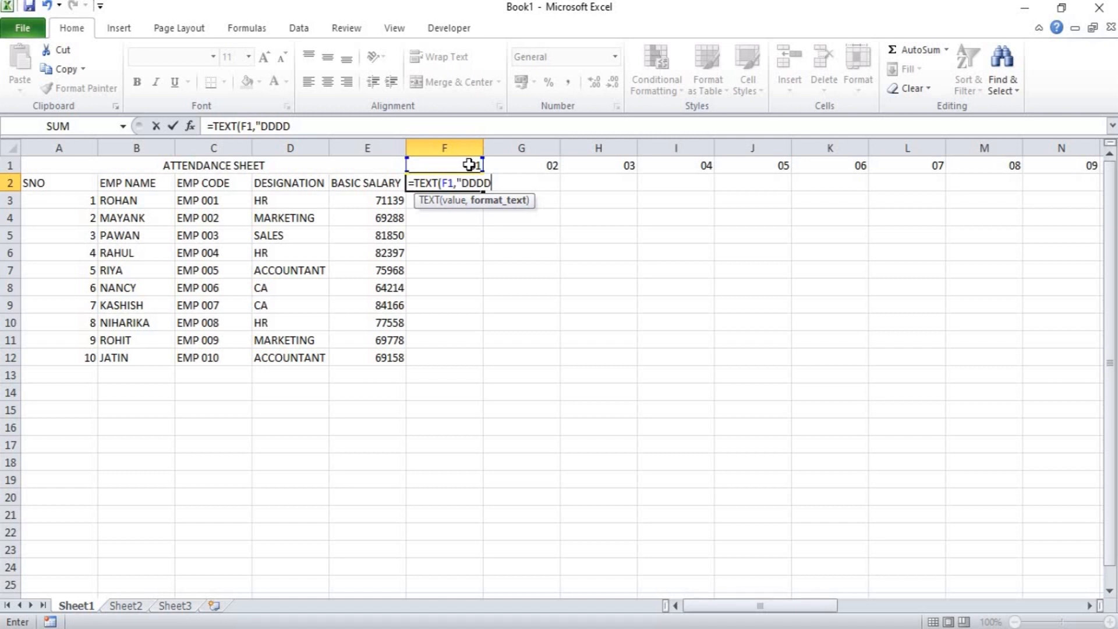
text("))
key(Return)
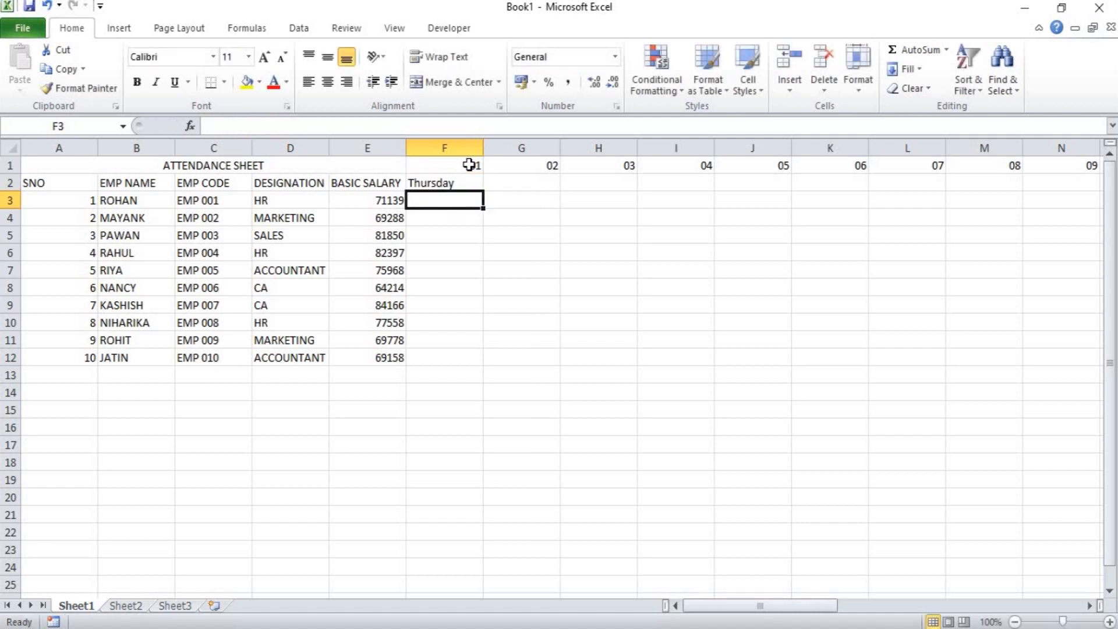
Copy the weekday formula from F2 across row 2 to AJ2.
key(Up)
key(shift+Right)
key(shift+Right)
key(shift+Right)
key(shift+Right)
key(shift+Right)
key(shift+Right)
key(shift+Right)
key(shift+Right)
key(shift+Right)
key(shift+Right)
key(shift+Right)
key(shift+Right)
key(shift+Right)
key(shift+Right)
key(shift+Right)
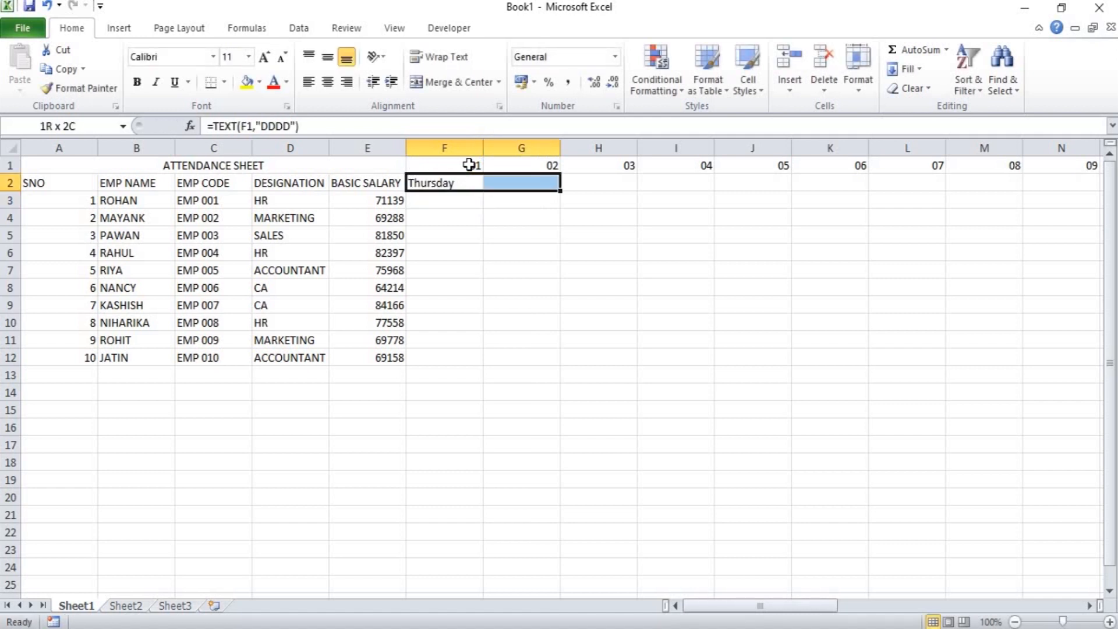
key(shift+Right)
key(shift+Right)
key(shift+Right)
key(shift+Right)
key(shift+Right)
key(shift+Right)
key(shift+Right)
key(shift+Right)
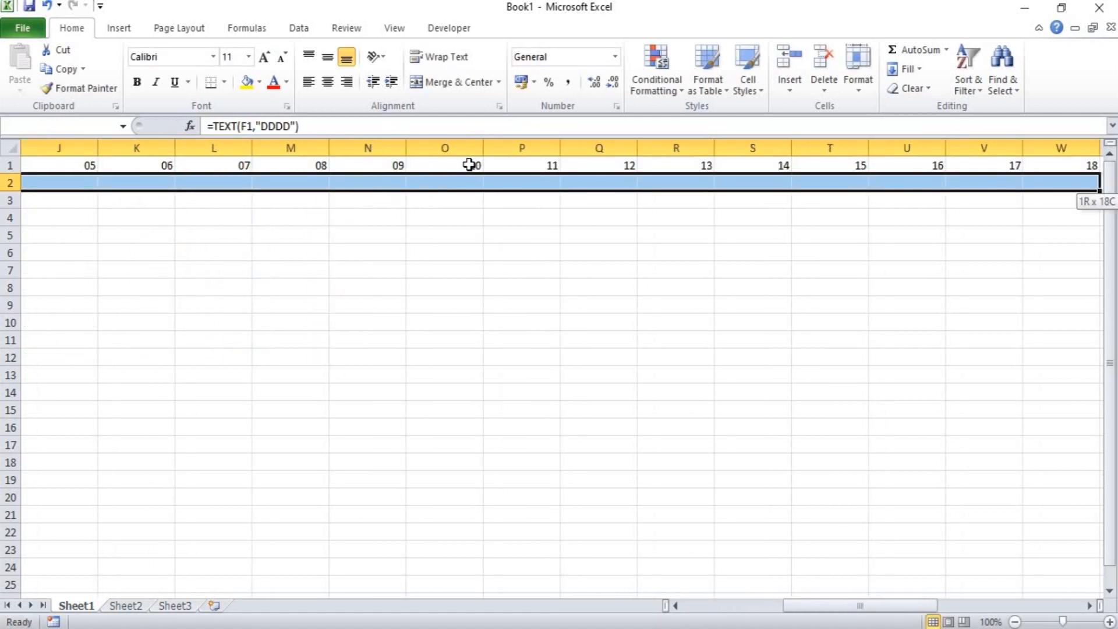
key(shift+Right)
key(shift+Right)
key(shift+Right)
key(shift+Right)
key(shift+Right)
key(shift+Right)
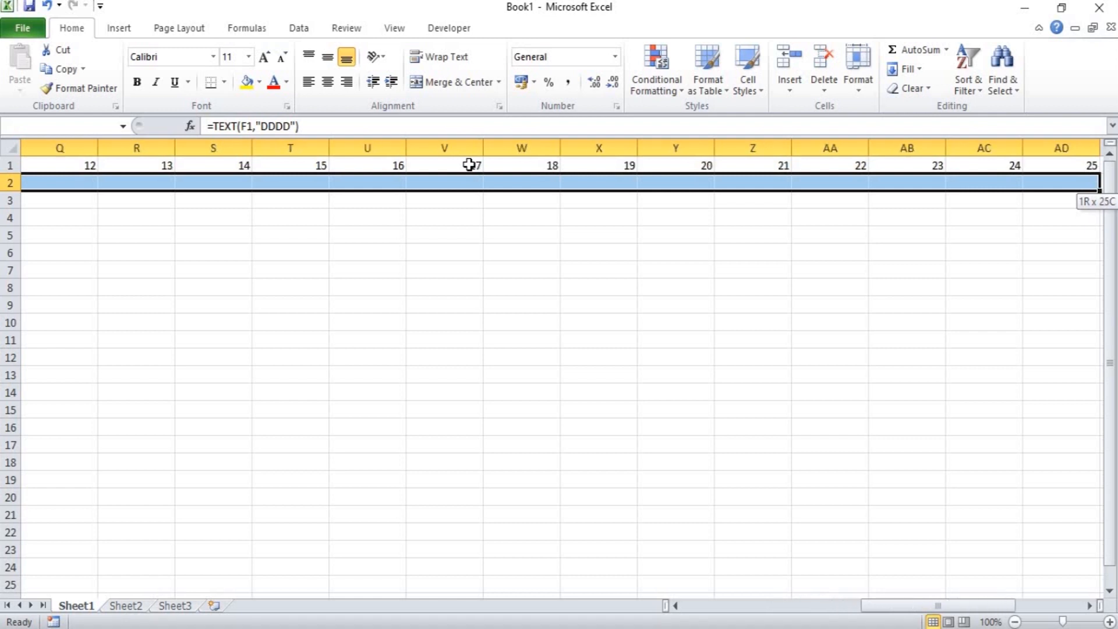
key(shift+Right)
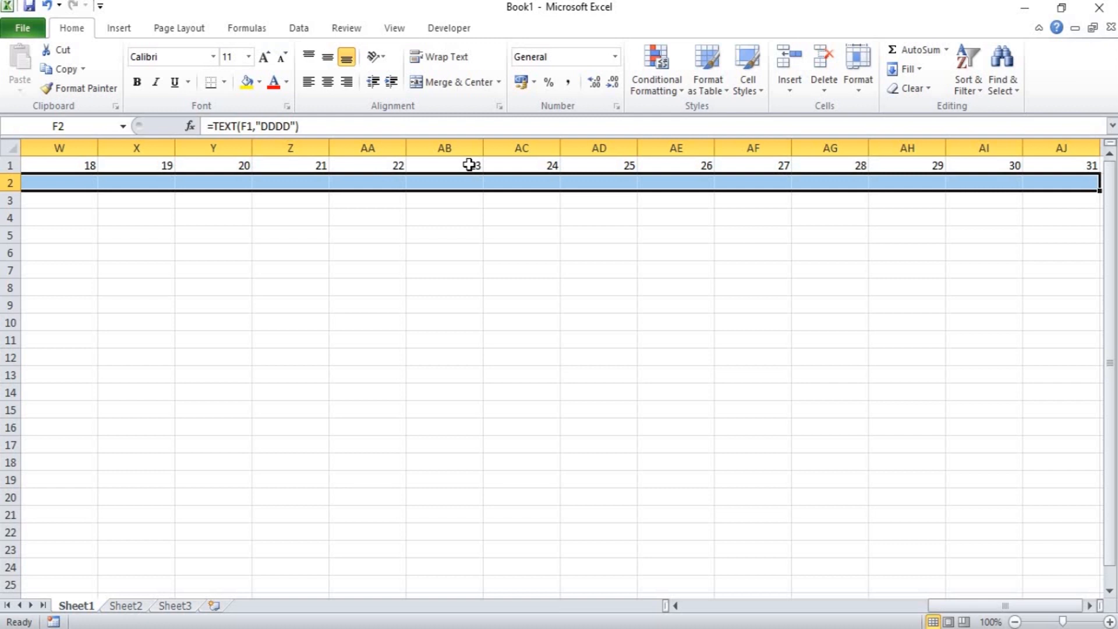
key(ctrl+r)
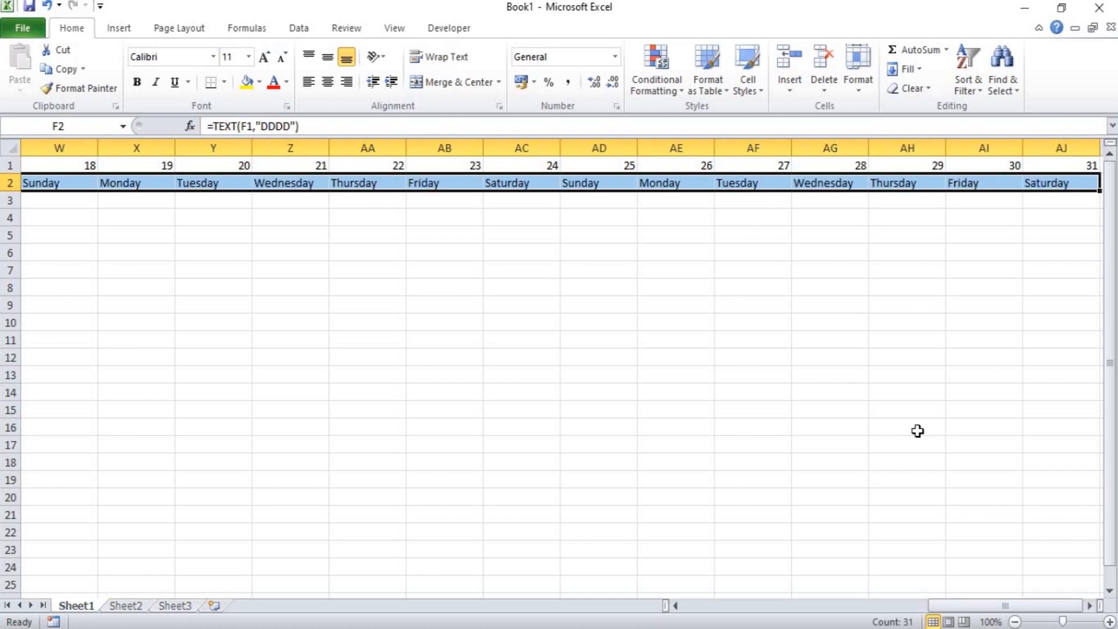
drag(950, 607, 692, 624)
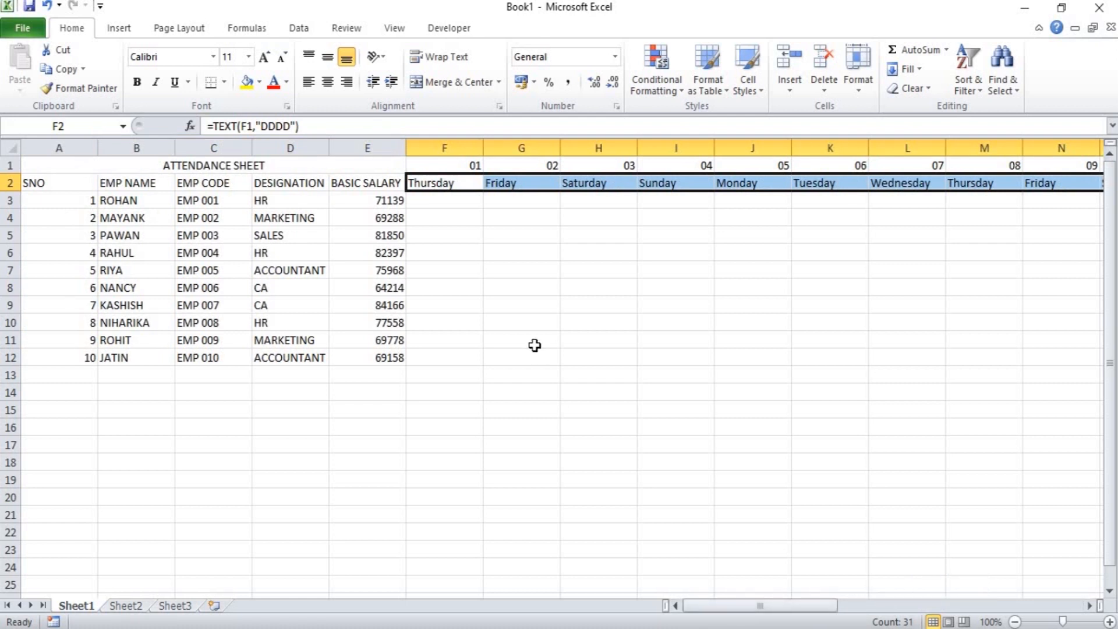
click(527, 296)
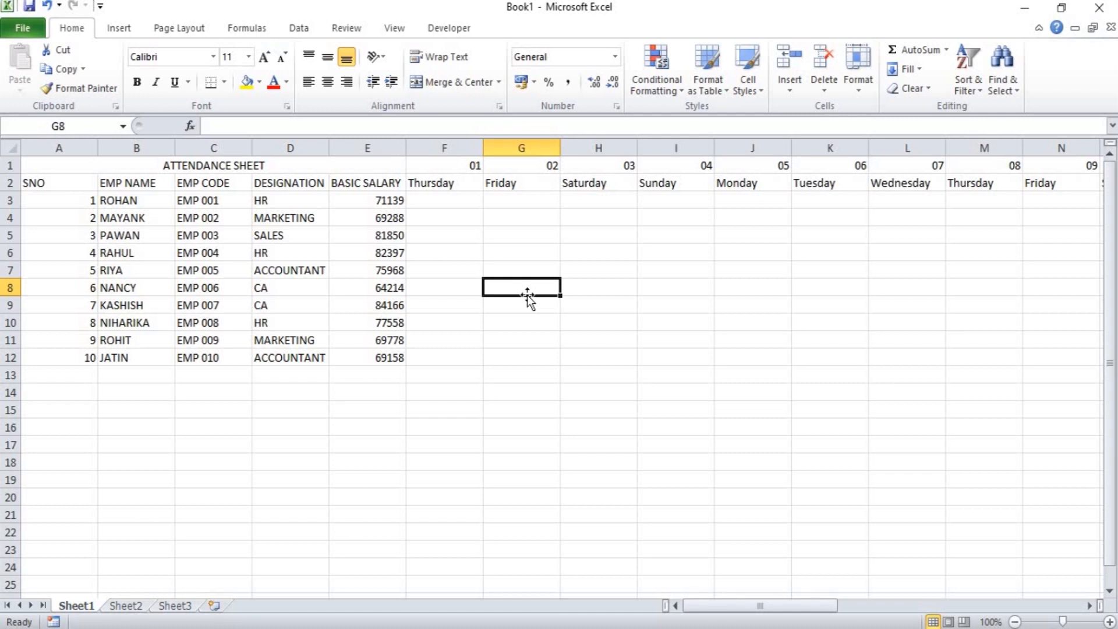
Start a new conditional formatting rule for F1:AJ12 that uses a formula to determine which cells to format.
click(445, 165)
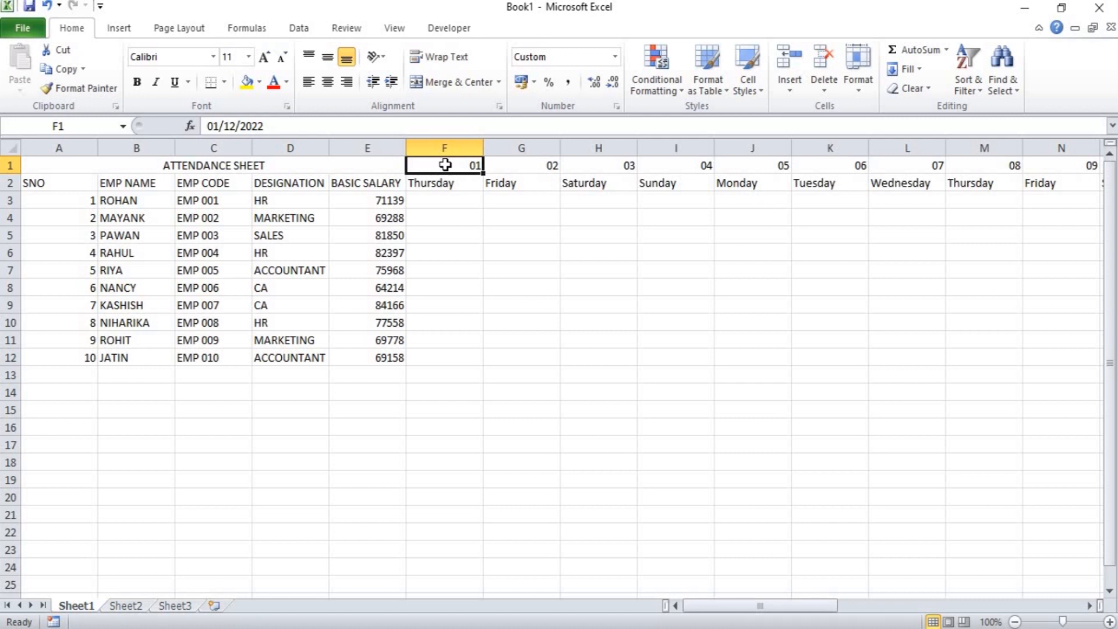
key(shift+Down)
key(shift+Down)
key(shift+Down)
key(shift+Down)
key(shift+Down)
key(shift+Down)
key(shift+Down)
key(shift+Down)
key(shift+Down)
key(shift+Down)
key(shift+Down)
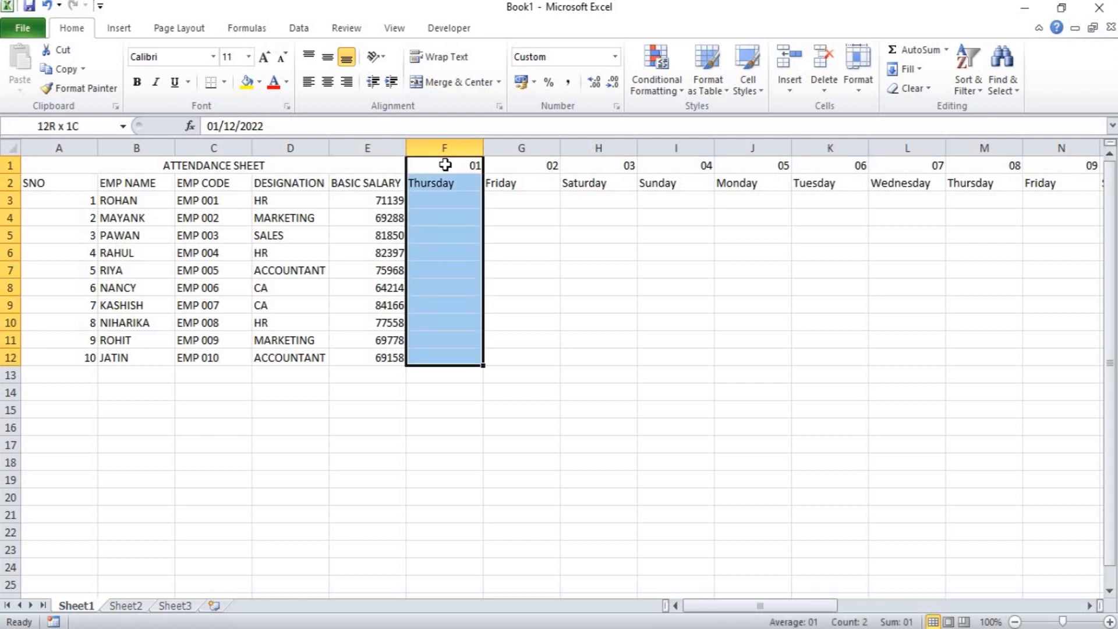
key(shift+Right)
key(shift+Right)
key(shift+Right)
key(shift+Right)
key(shift+Right)
key(shift+Right)
key(shift+Right)
key(shift+Right)
key(shift+Right)
key(shift+Right)
key(shift+Right)
key(shift+Right)
key(shift+Right)
key(shift+Right)
key(shift+Right)
key(shift+Right)
key(shift+Right)
key(shift+Right)
key(shift+Right)
key(shift+Right)
key(shift+Right)
key(shift+Right)
key(shift+Right)
key(shift+Right)
key(shift+Right)
key(shift+Right)
key(shift+Right)
key(shift+Right)
key(shift+Right)
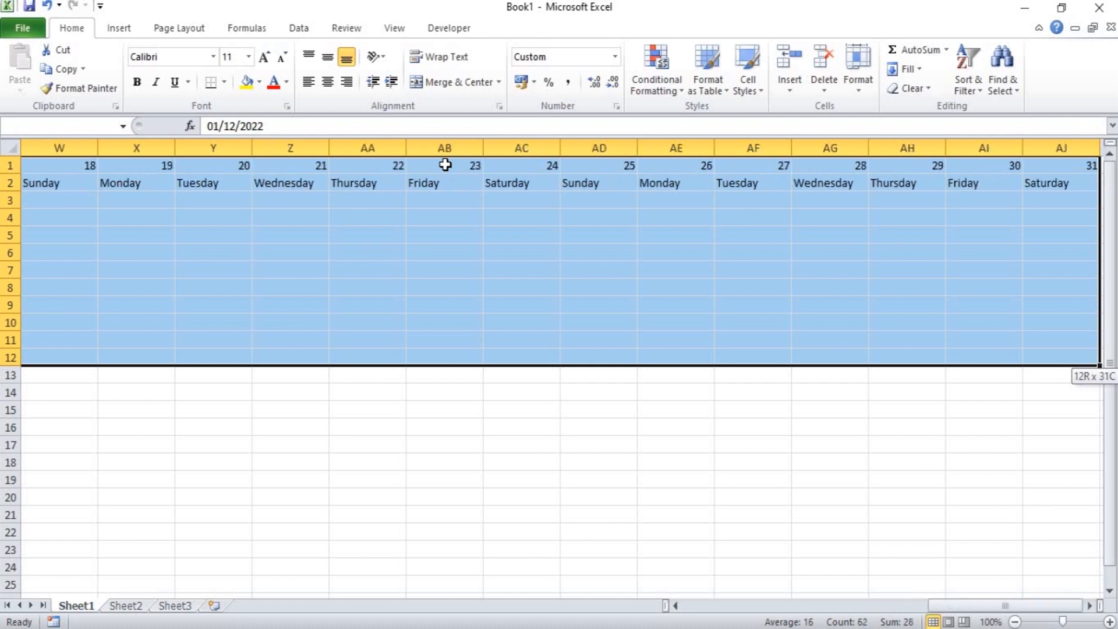
click(655, 94)
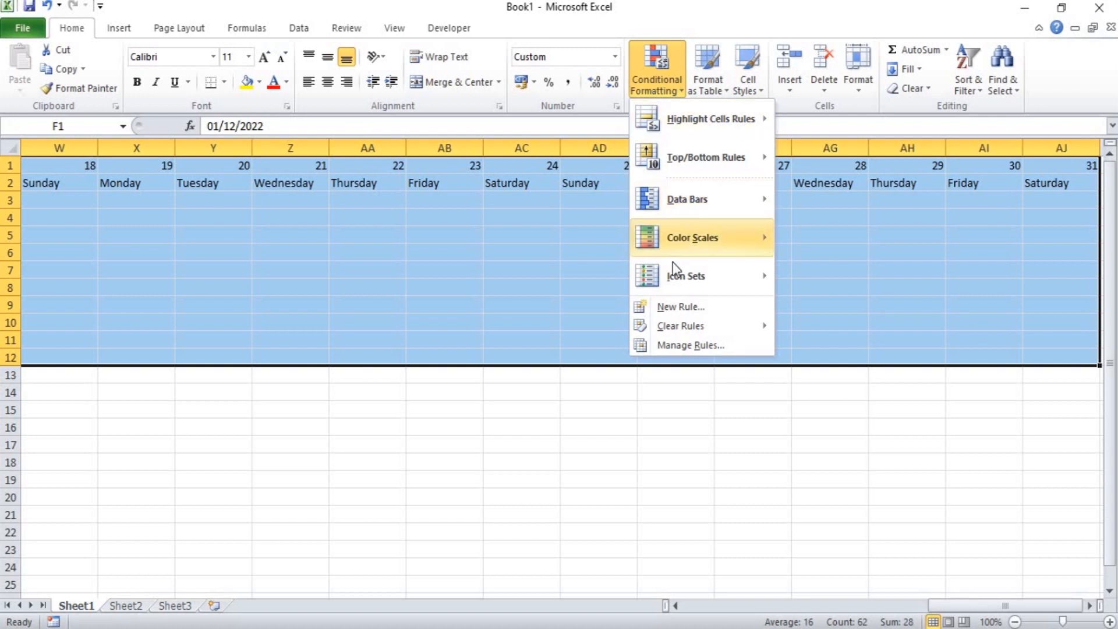
click(685, 307)
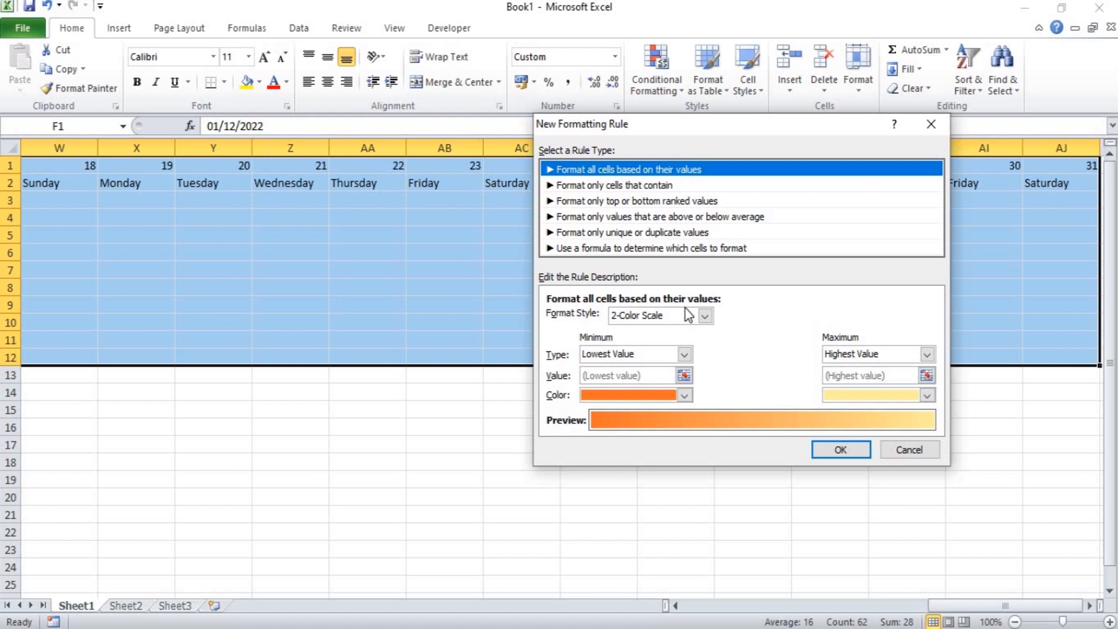
click(626, 248)
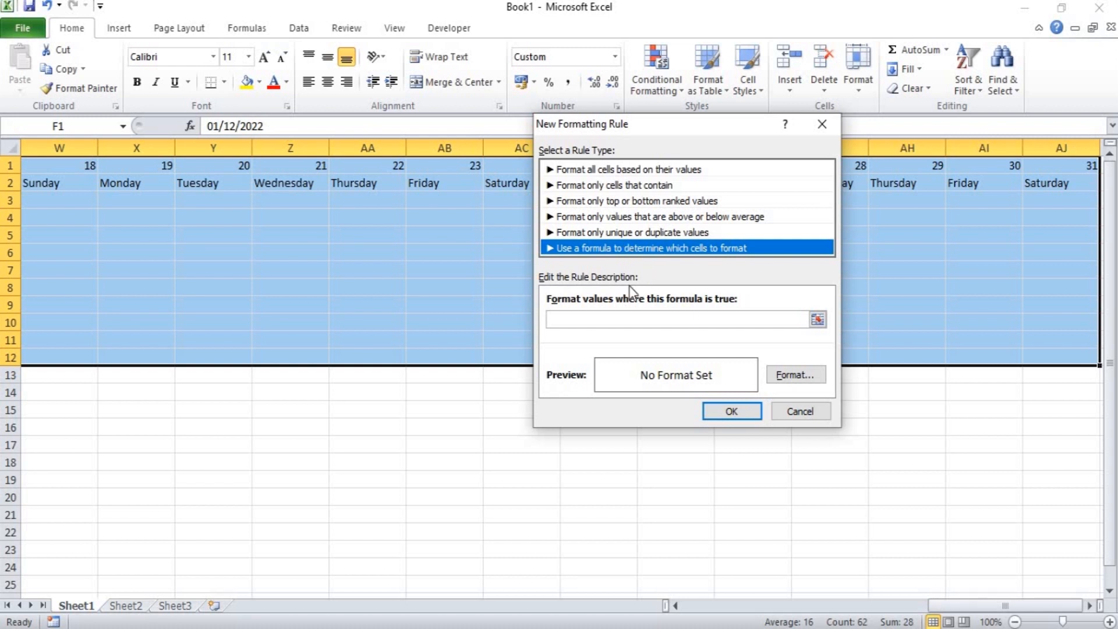
Set the rule's condition to the formula =F$2="SUNDAY".
click(565, 318)
click(565, 318)
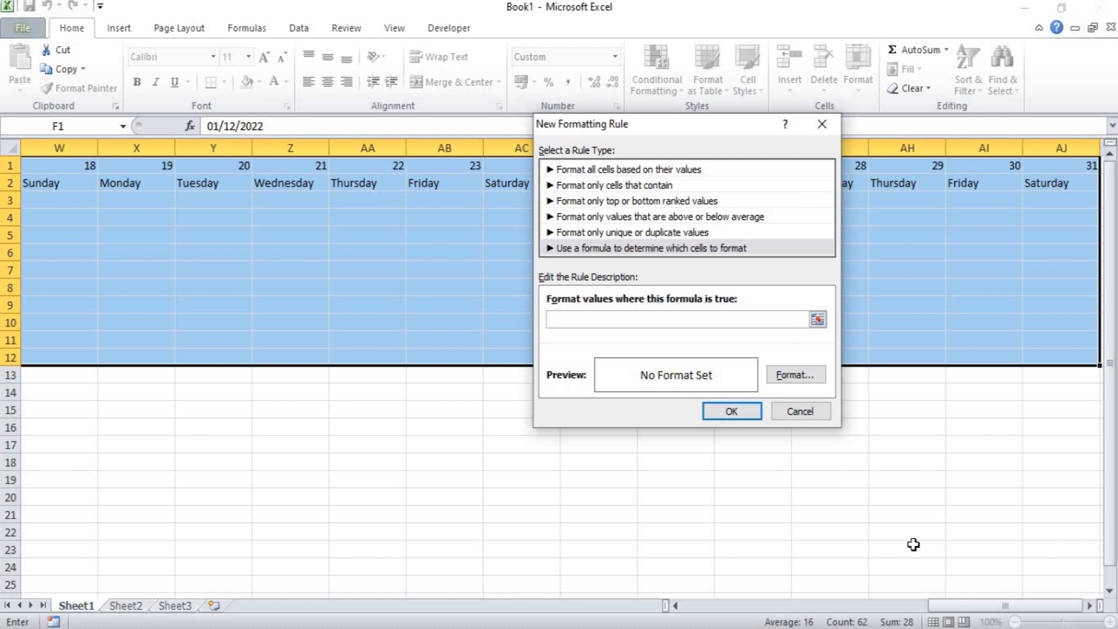
drag(960, 607, 702, 610)
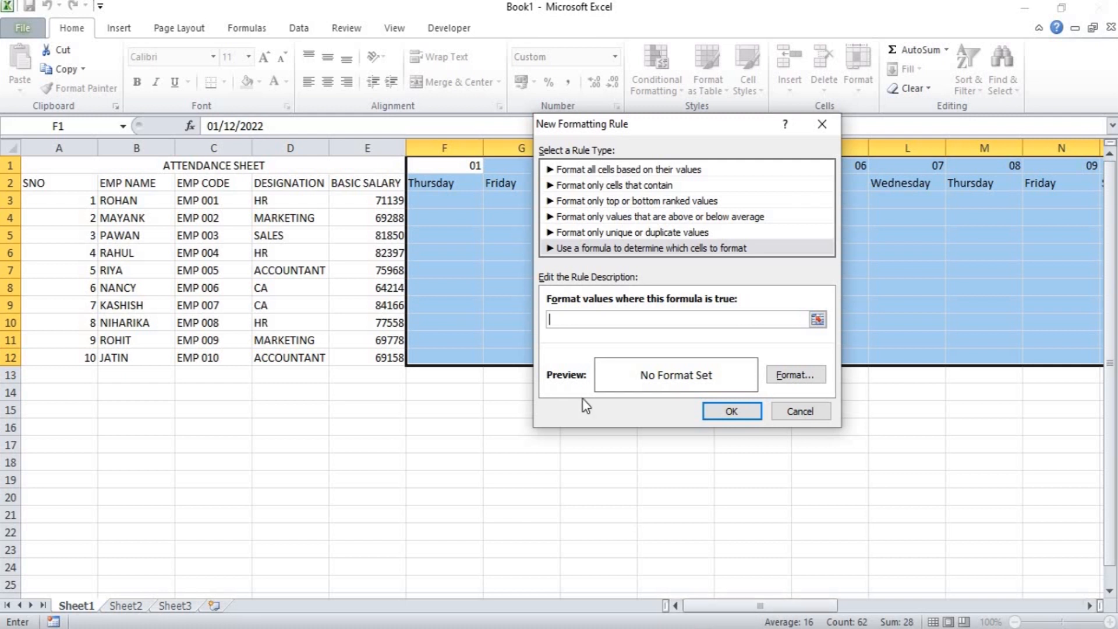
click(432, 185)
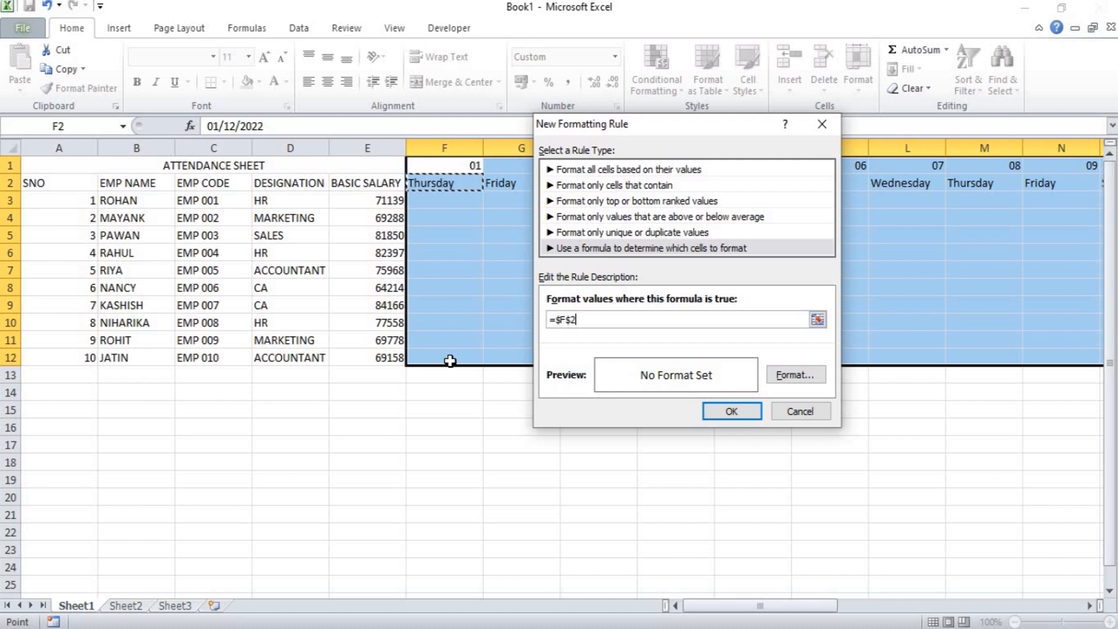
click(562, 320)
key(BackSpace)
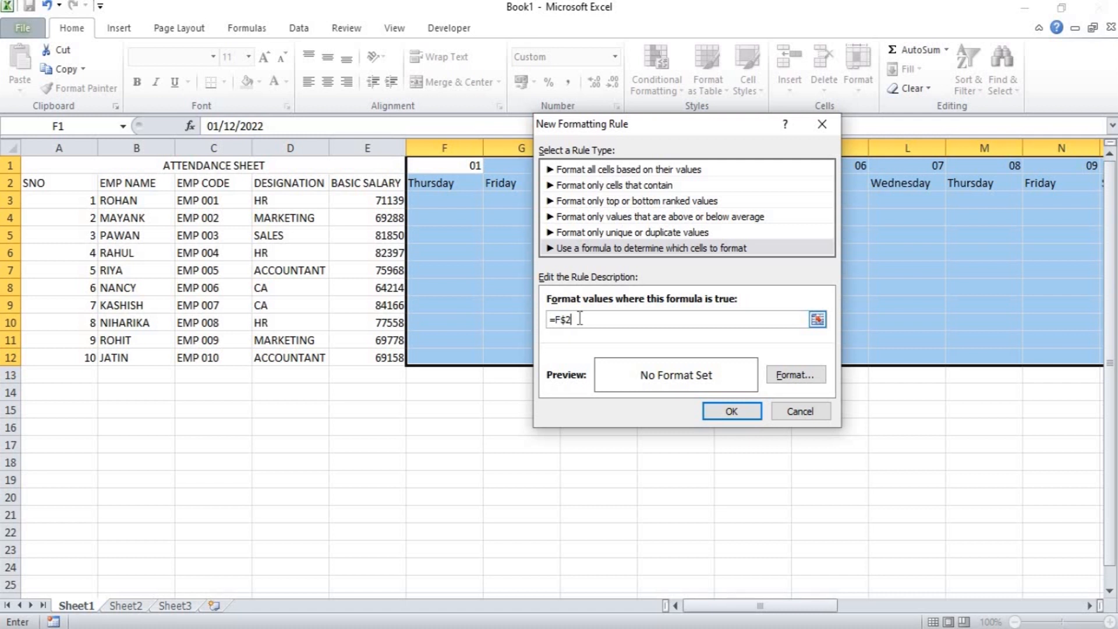
text(=")
text(SUNDAY")
Give the Sunday rule a red background fill and apply it to the sheet.
click(784, 368)
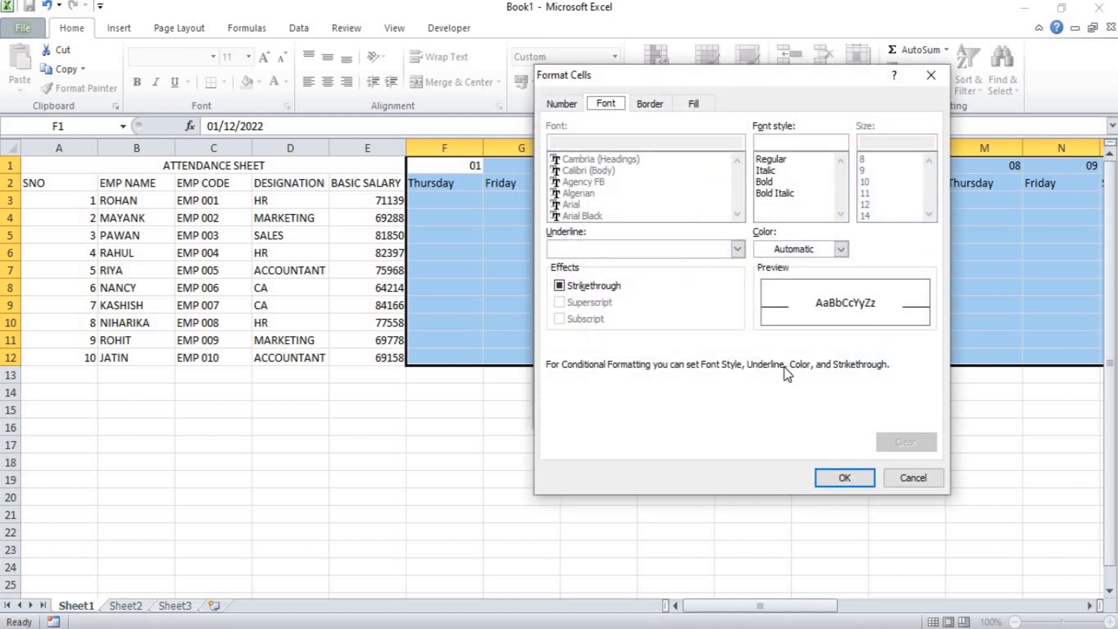
click(695, 105)
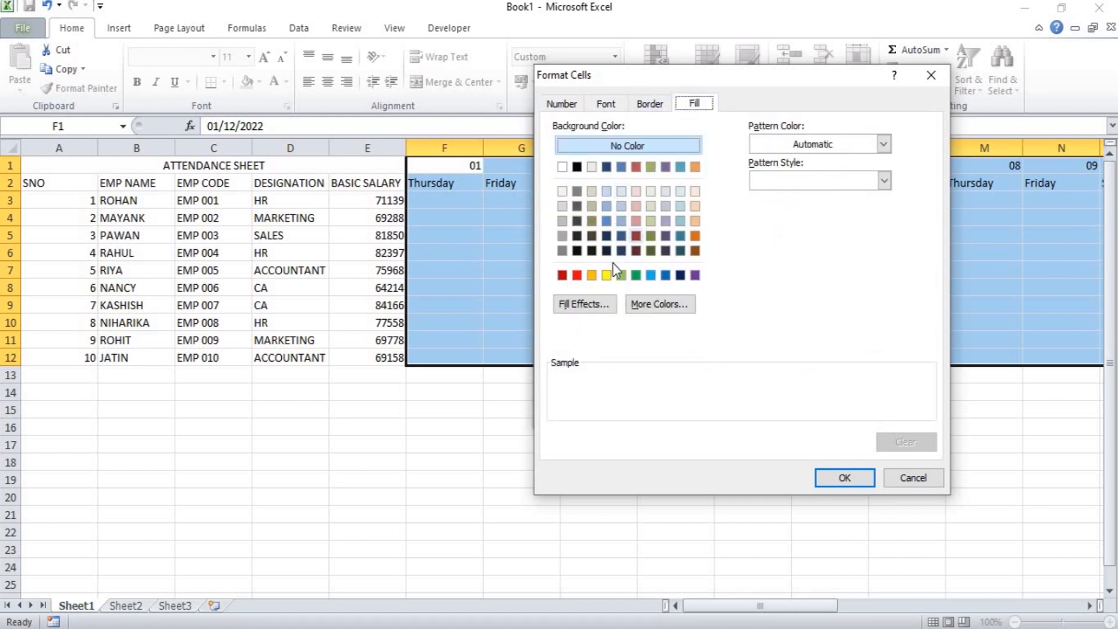
click(580, 275)
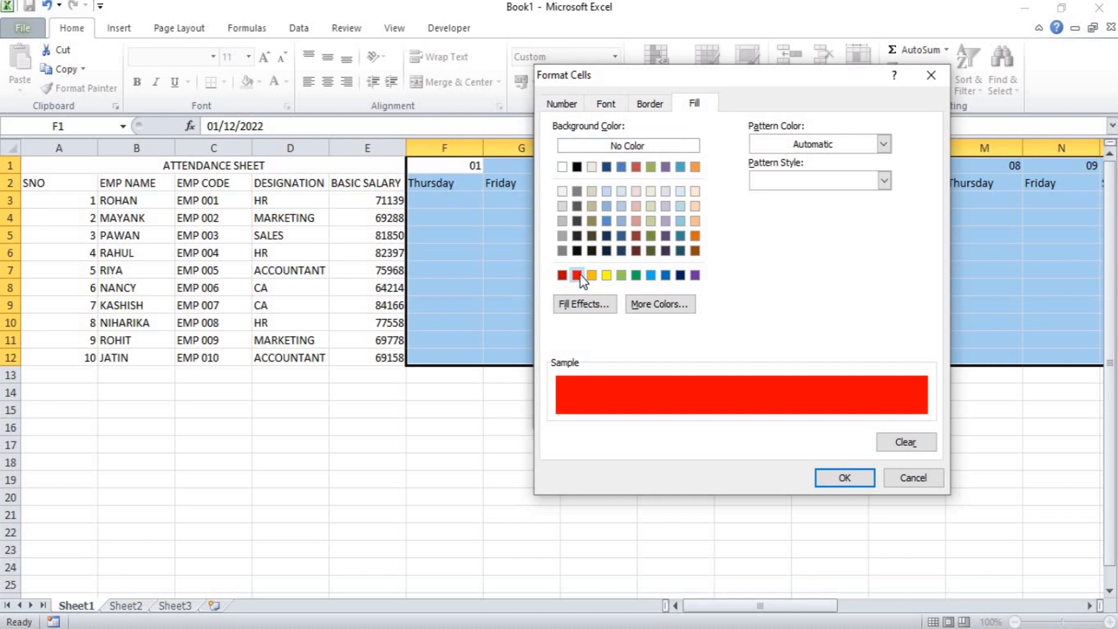
click(848, 480)
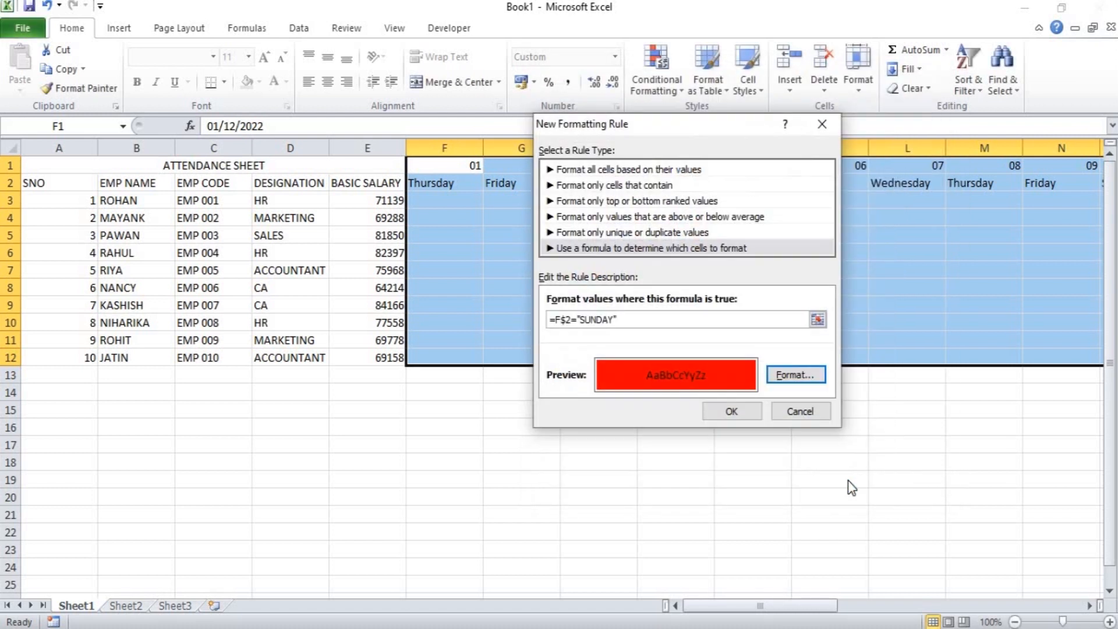
click(729, 413)
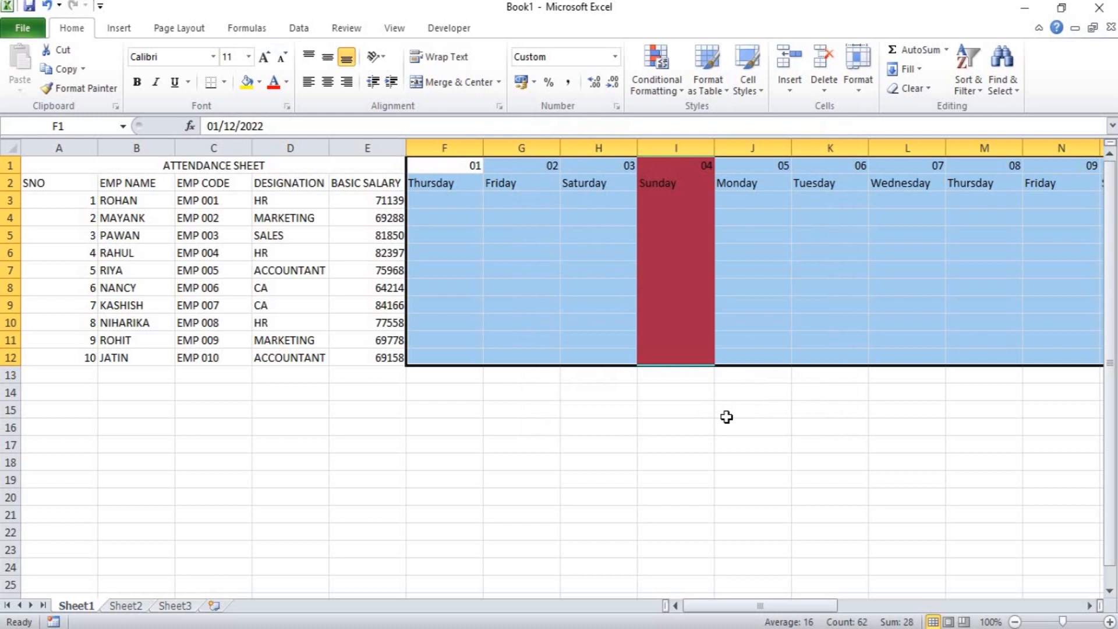
click(815, 460)
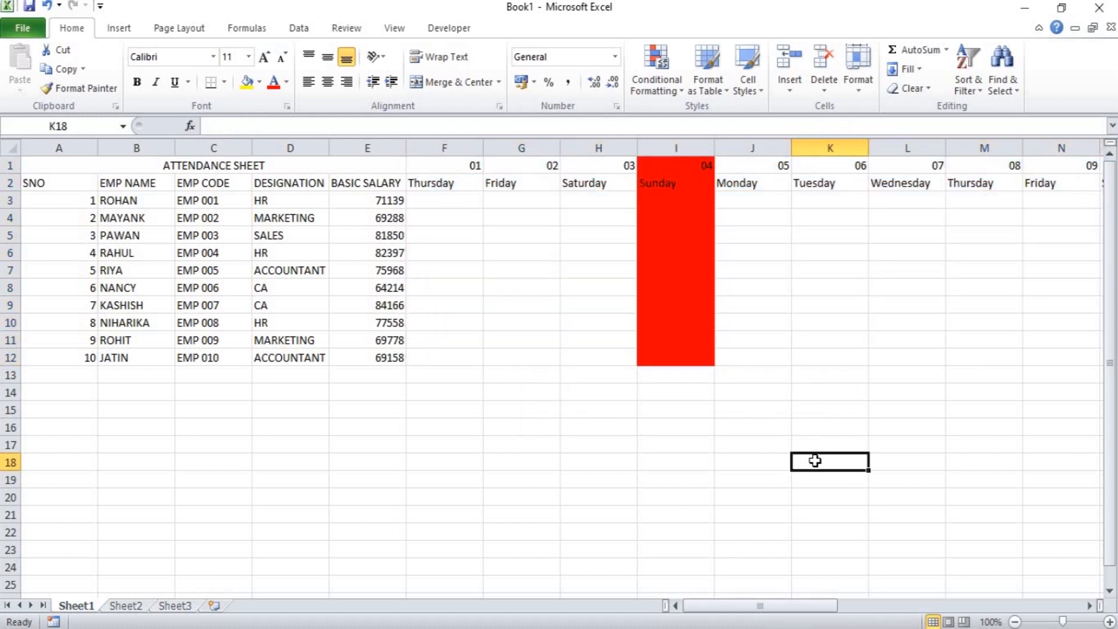
Enter P in F3 and fill it through F3:H12 to mark all employees present on days 01 to 03.
click(460, 201)
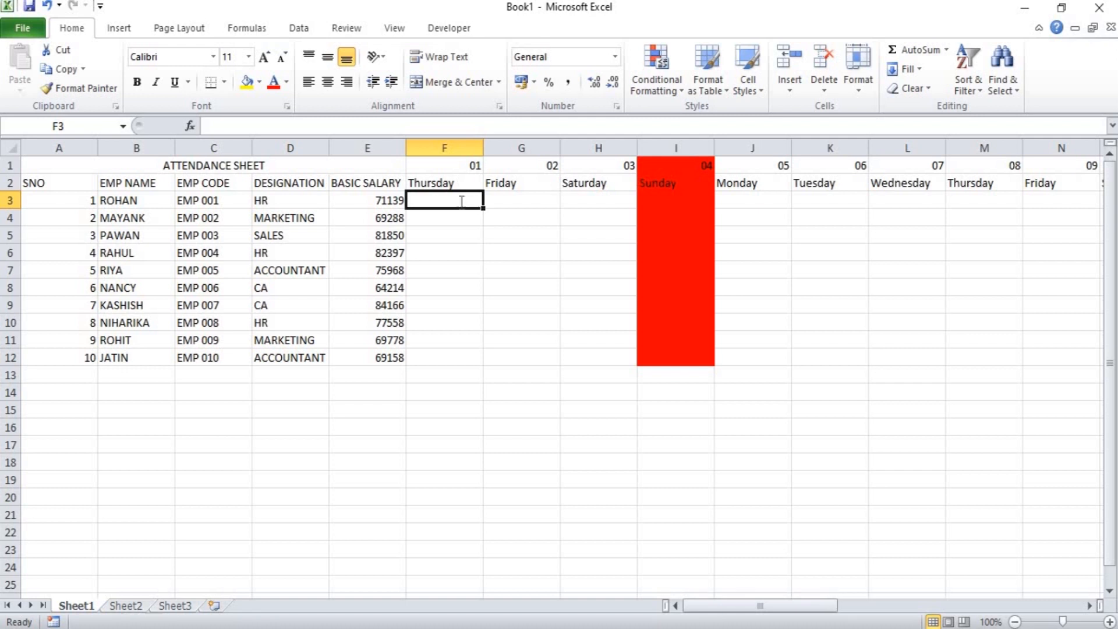
text(P)
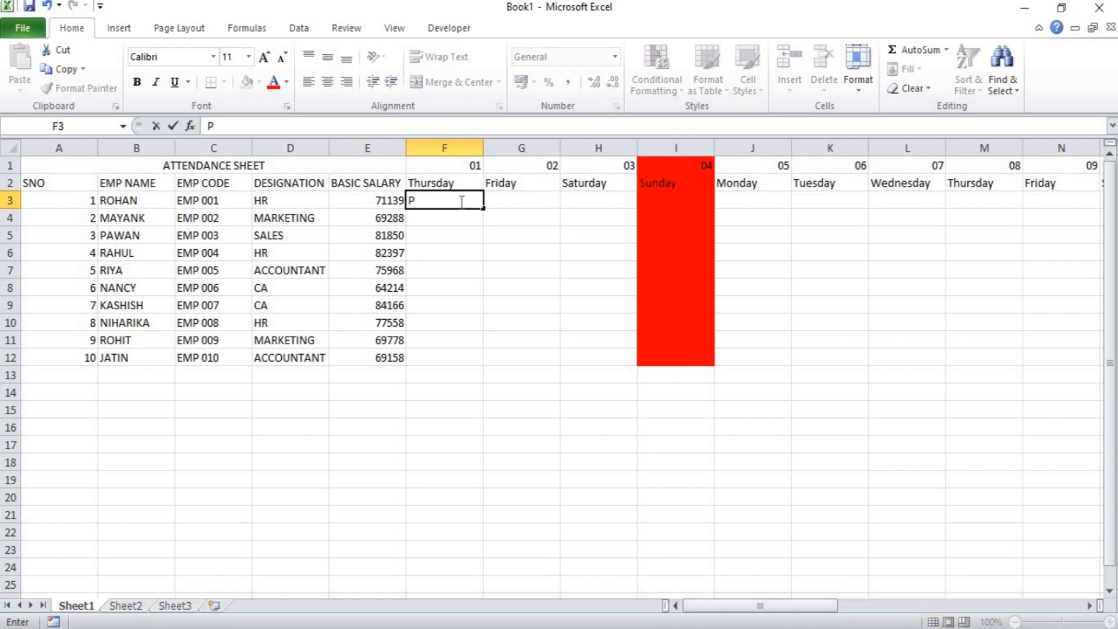
key(shift+Right)
key(shift+Right)
key(shift+Down)
key(shift+Down)
key(shift+Down)
key(shift+Down)
key(shift+Down)
key(shift+Down)
key(shift+Down)
key(shift+Down)
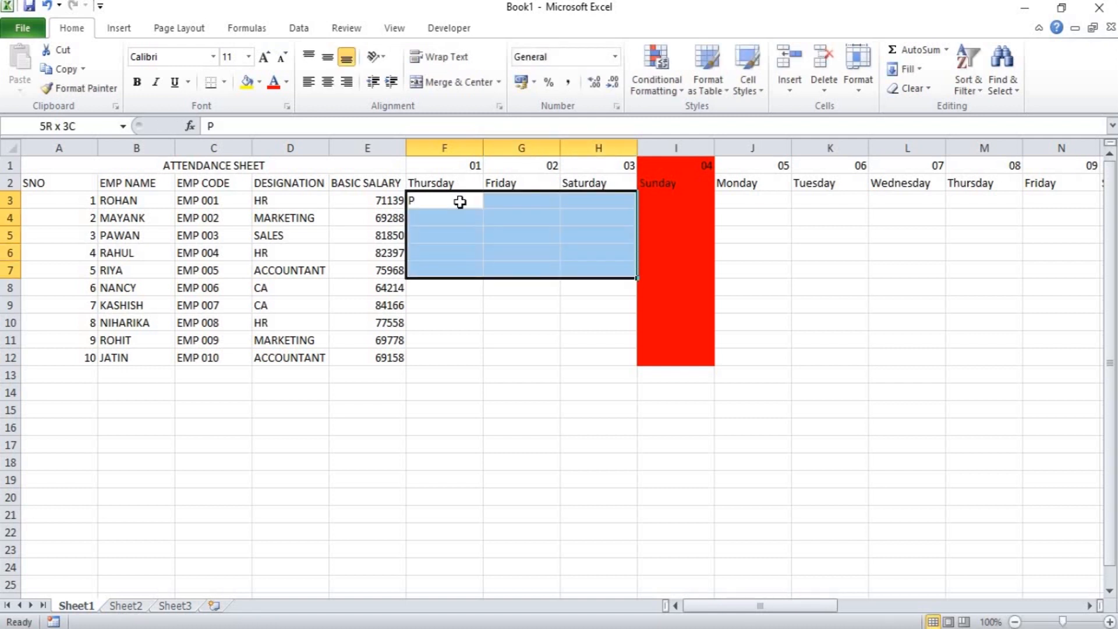
key(shift+Down)
key(ctrl+d)
key(ctrl+r)
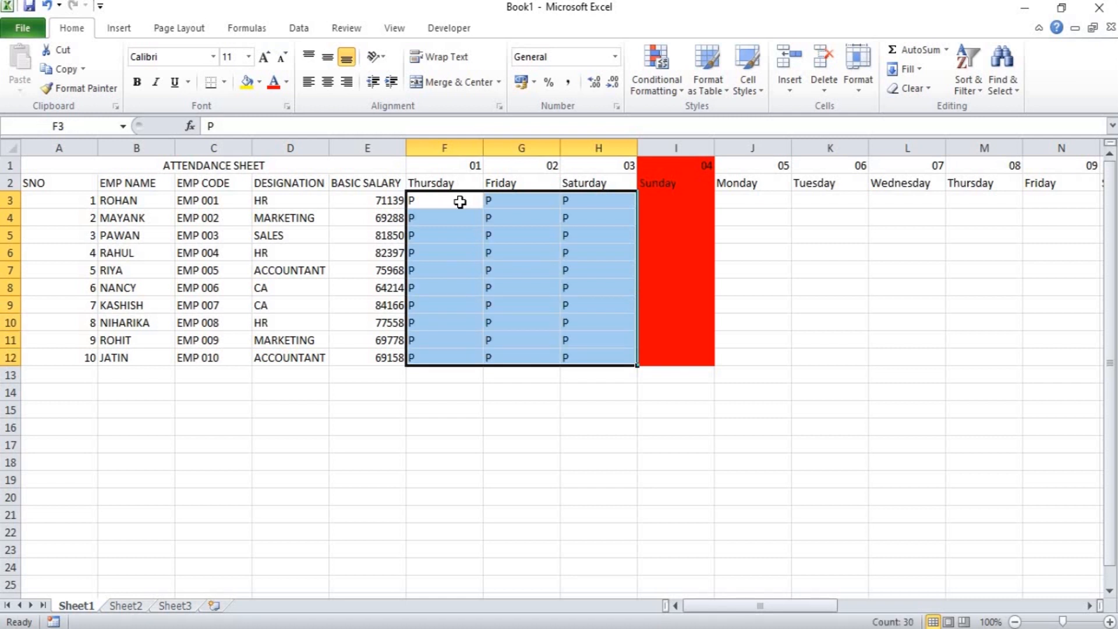
Fill J3:O12 with P to mark all employees present from Monday 05 to Saturday 10.
click(747, 200)
text(P)
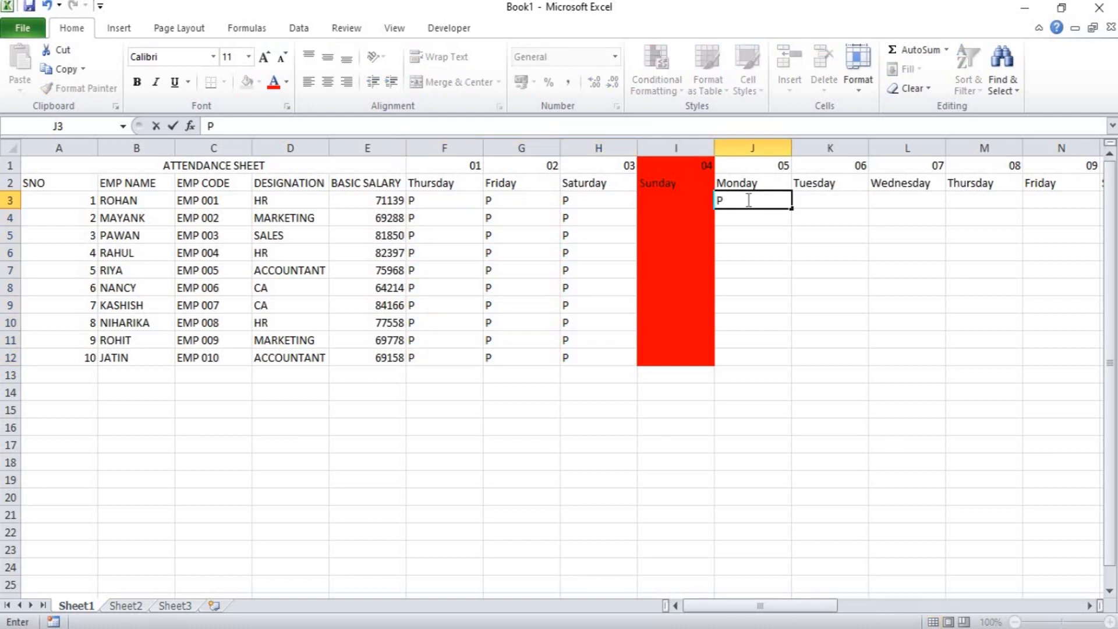
drag(749, 200, 1101, 200)
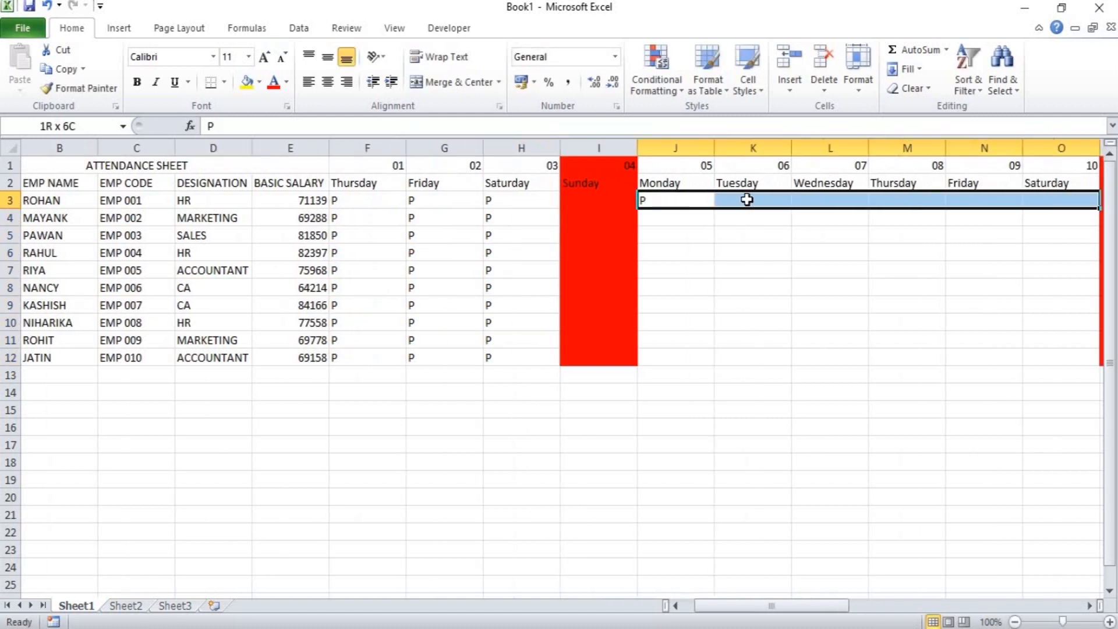
key(shift+Down)
key(shift+Down)
key(shift+Down)
key(shift+Down)
key(shift+Down)
key(shift+Down)
key(shift+Down)
key(shift+Down)
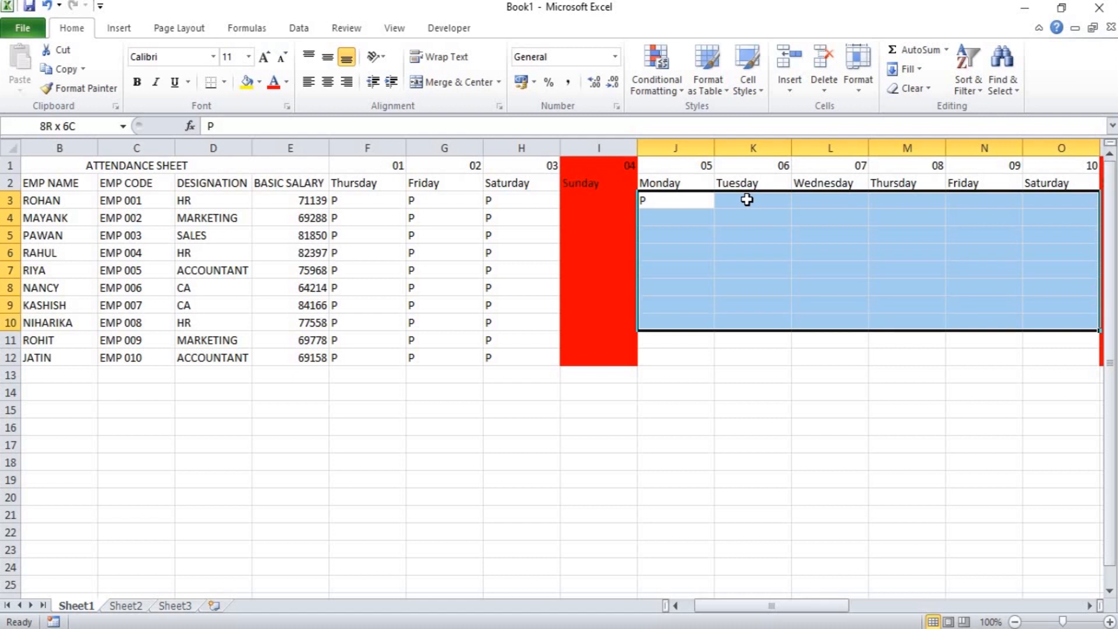
key(shift+Down)
text(P)
key(ctrl+Return)
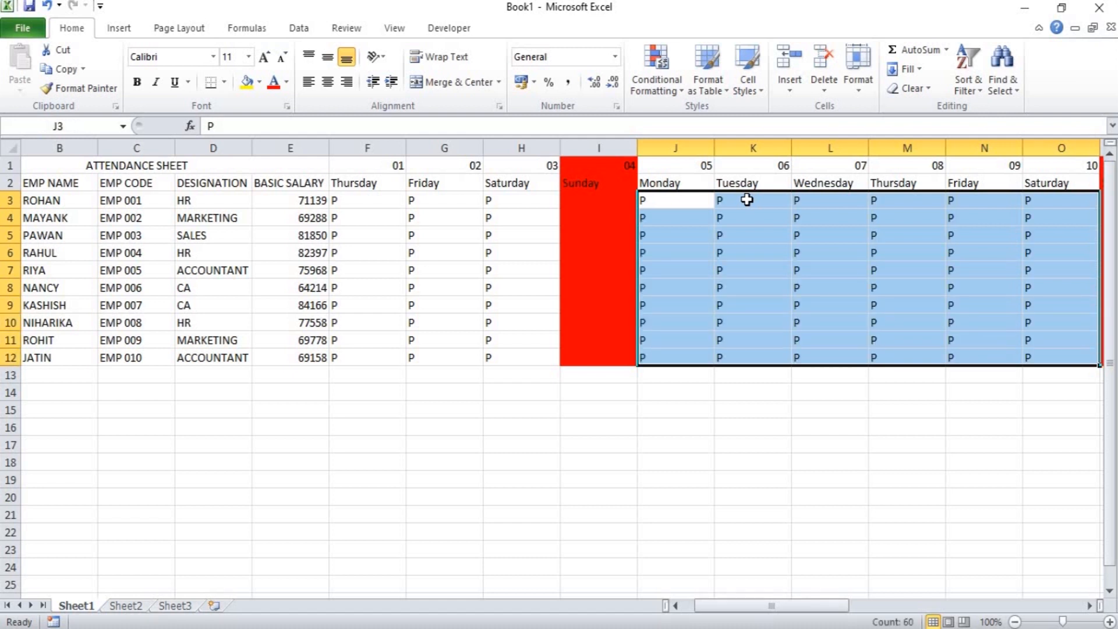
Change the attendance marks in cells G7, K8, L6 and M4 to A.
click(449, 269)
text(A)
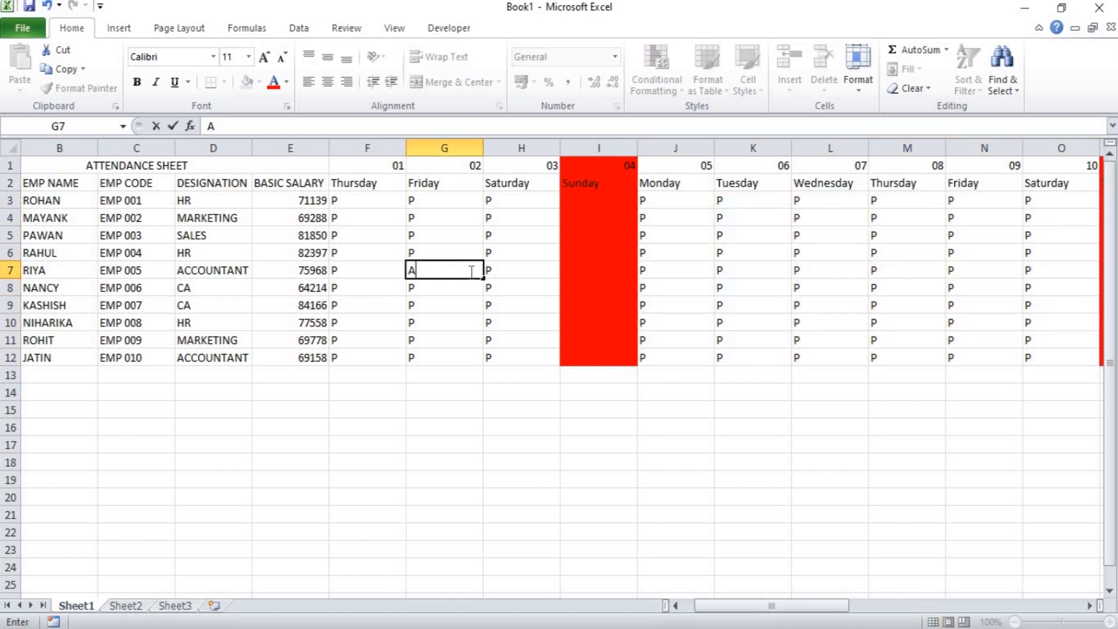
click(743, 286)
text(A)
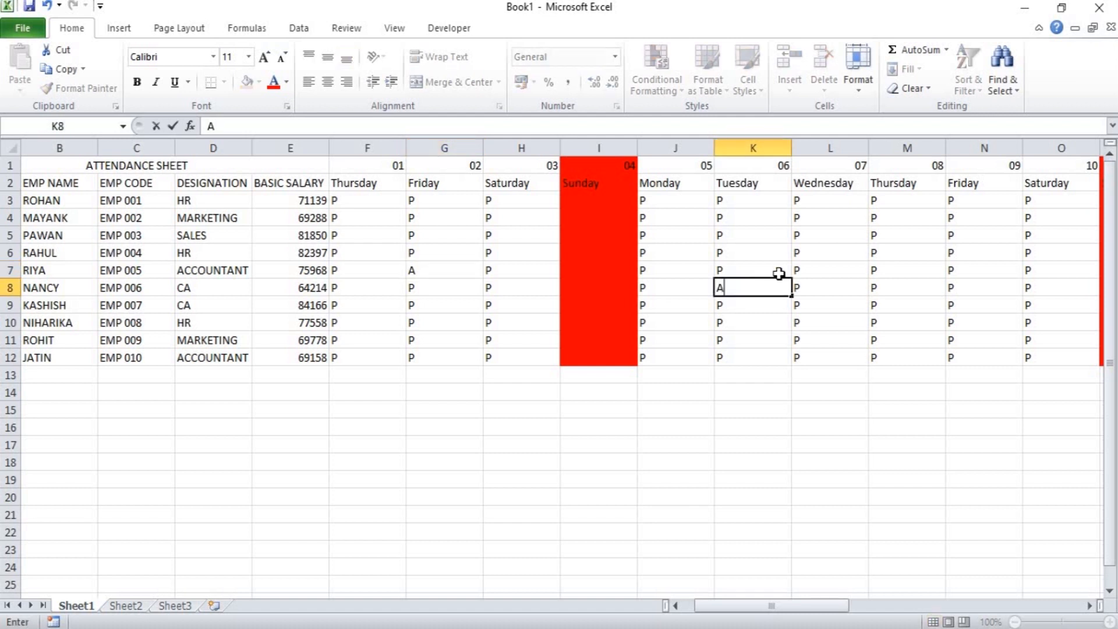
click(833, 251)
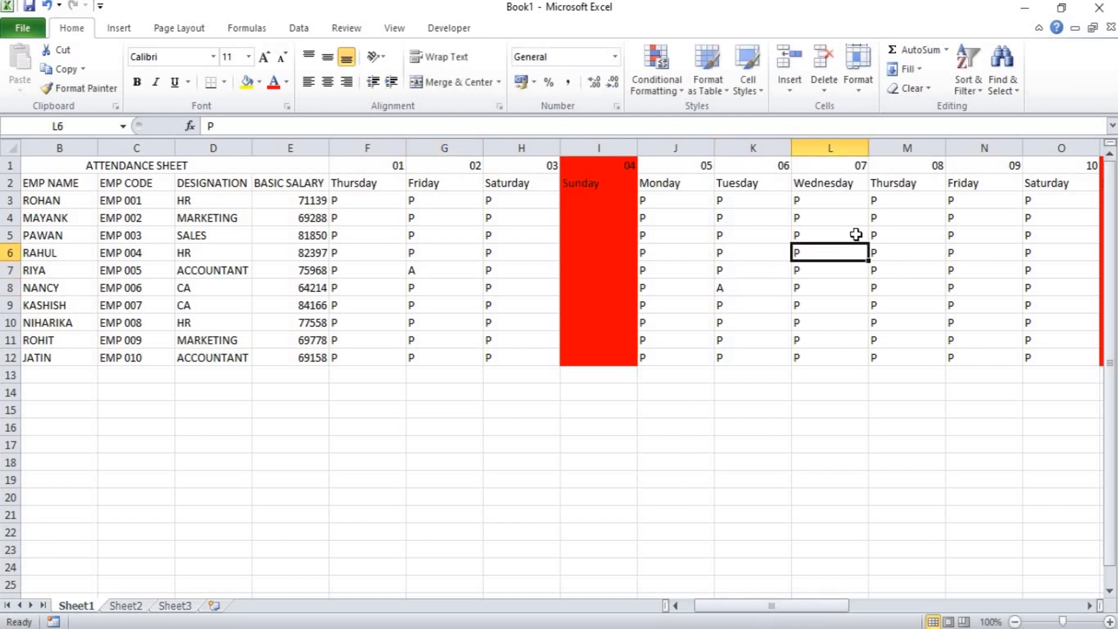
text(A)
click(936, 224)
text(A)
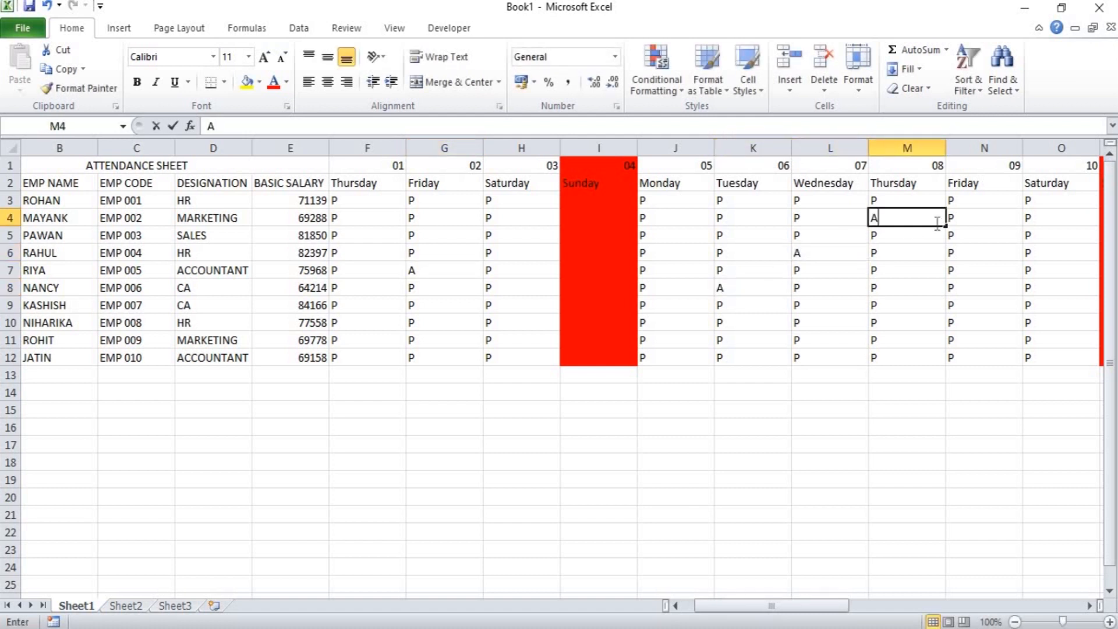
click(995, 252)
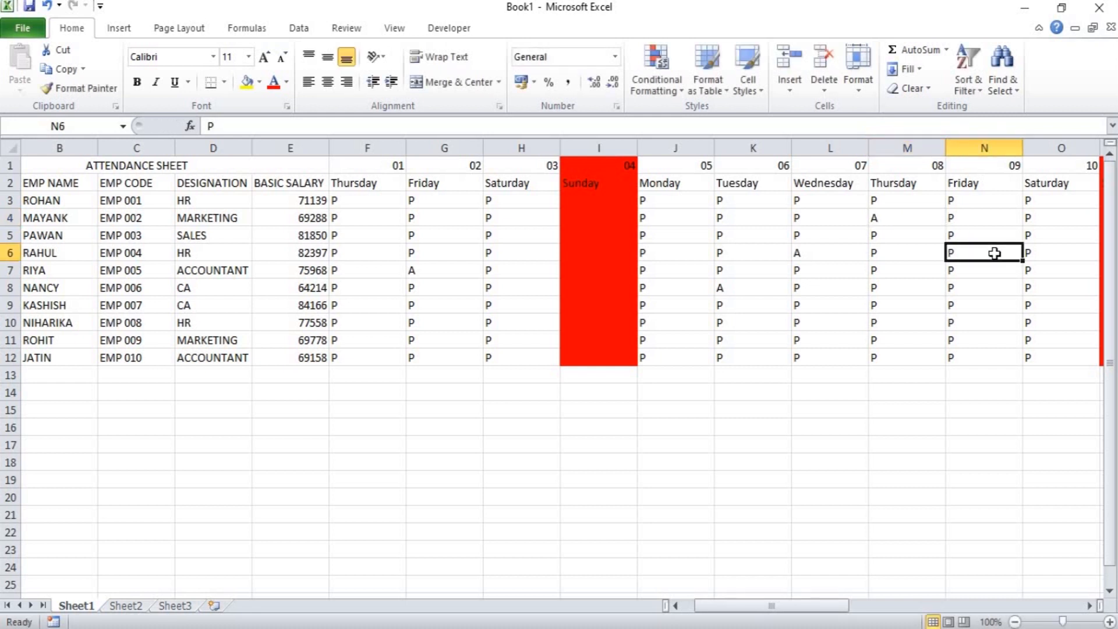
Enter P in Q3 and fill it through Q3:V12 for the Monday to Saturday after the second Sunday.
key(Right)
key(Right)
key(Right)
key(Right)
key(Right)
key(Left)
key(Left)
key(Up)
key(Up)
key(Up)
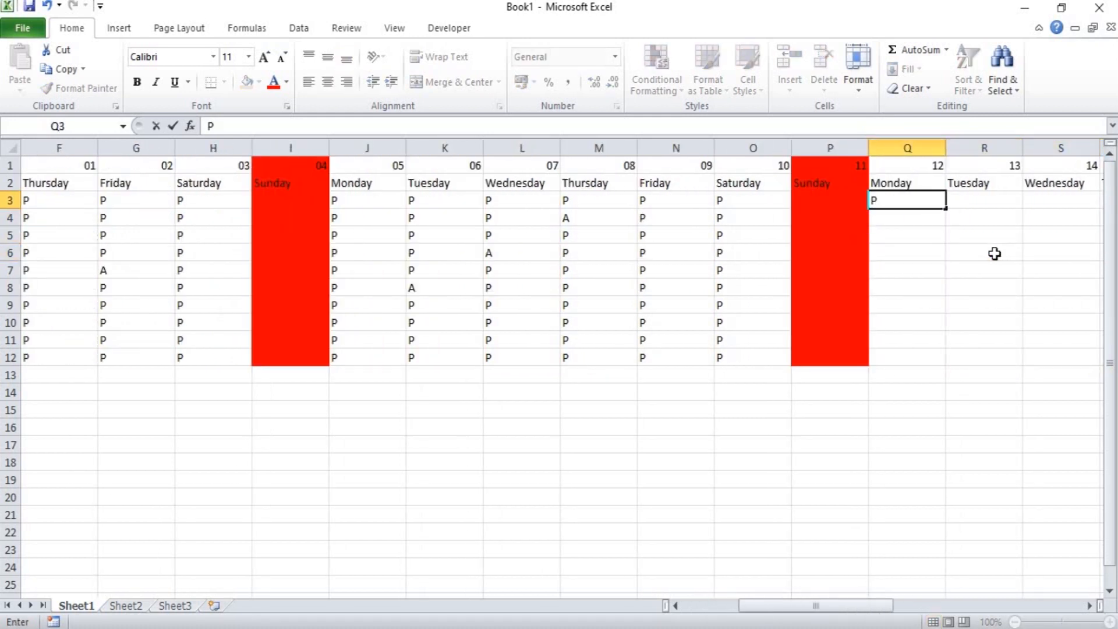
key(Return)
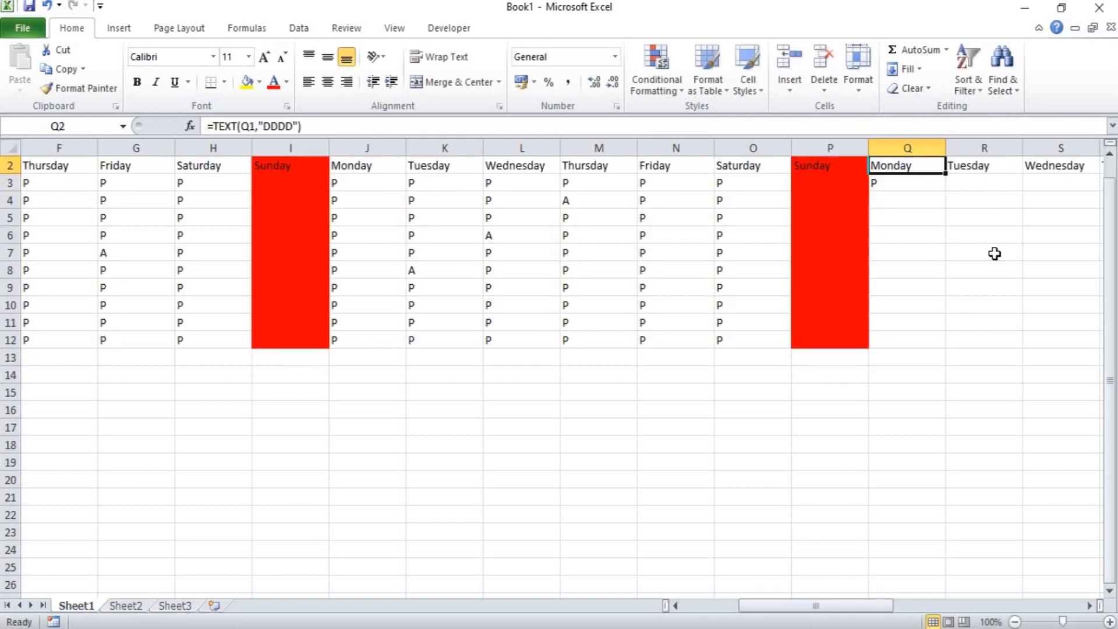
key(Down)
key(shift+Right)
key(shift+Right)
key(shift+Right)
key(shift+Right)
key(shift+Right)
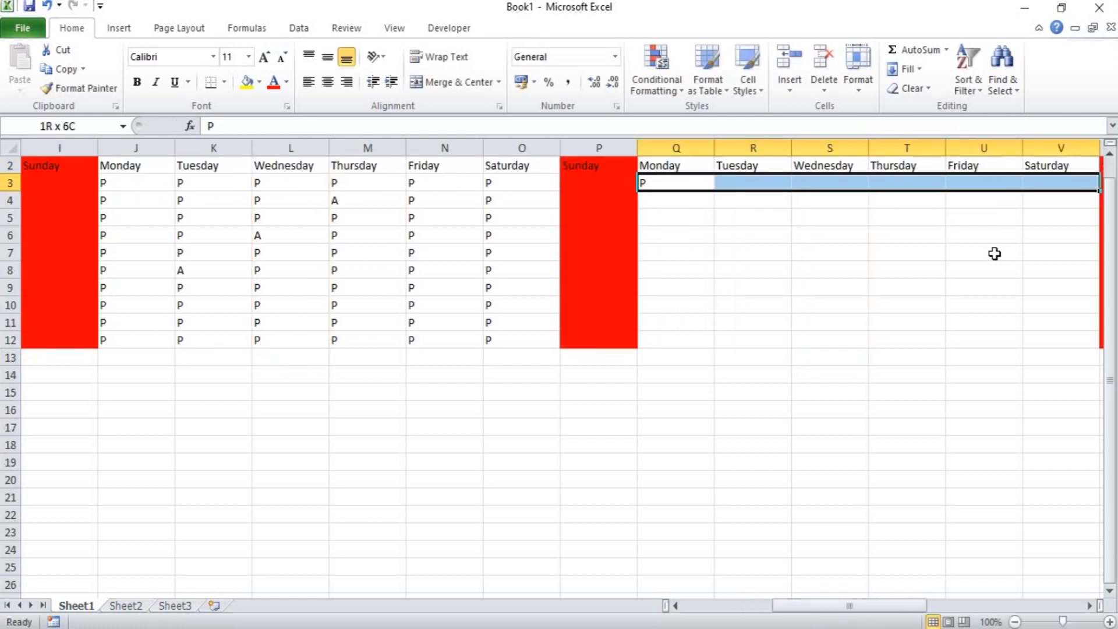
key(shift+Down)
key(shift+Down)
key(shift+Down)
key(shift+Down)
key(shift+Down)
key(shift+Down)
key(shift+Down)
key(shift+Down)
key(shift+Down)
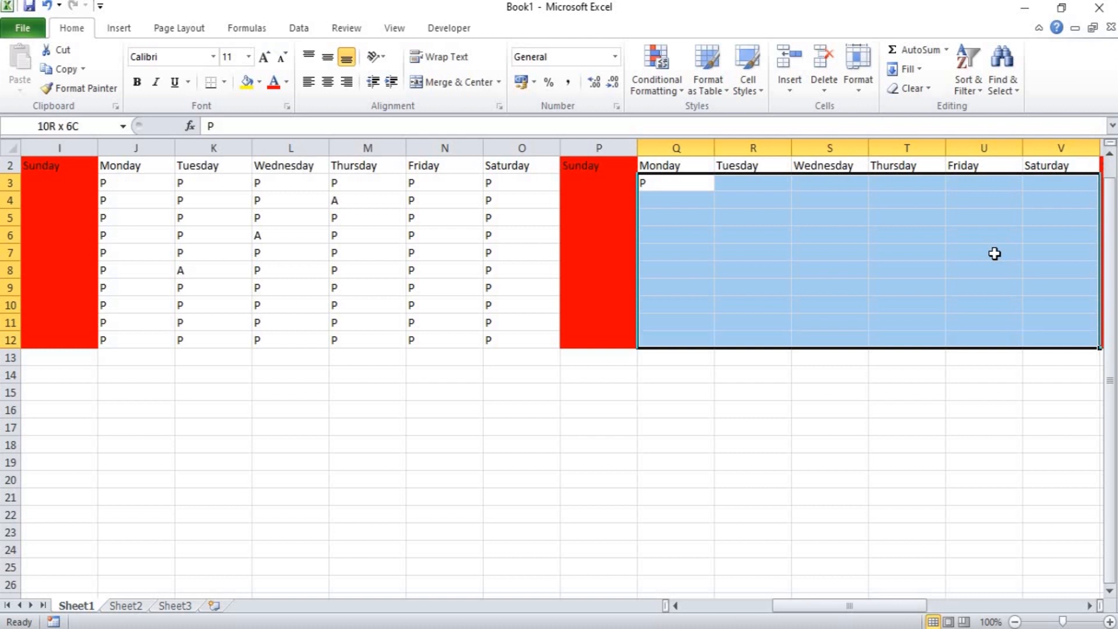
key(ctrl+d)
key(ctrl+r)
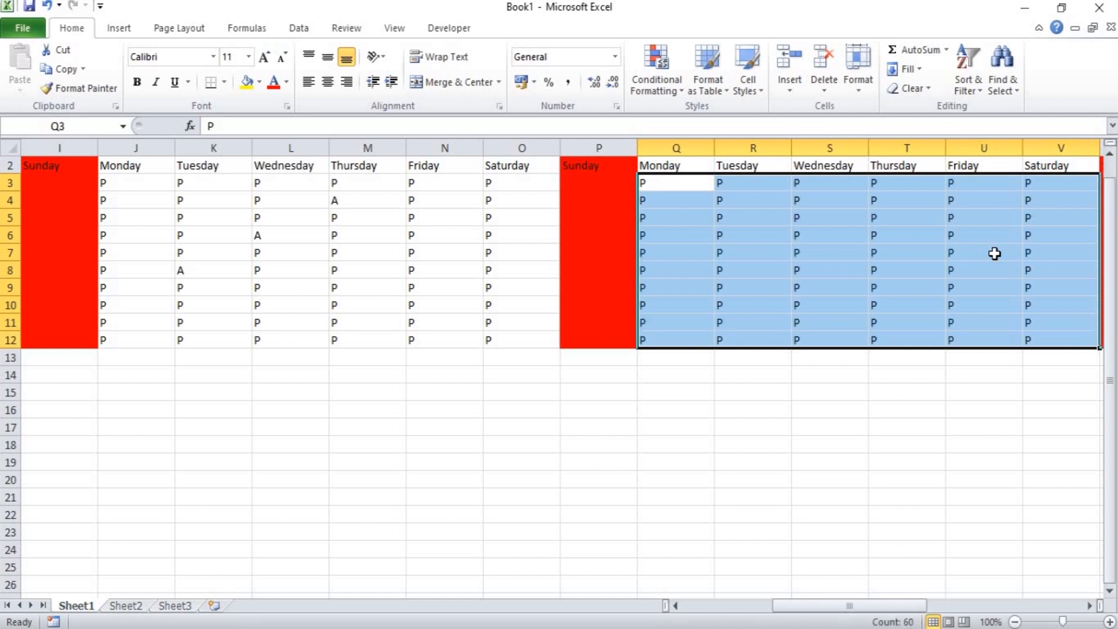
Change the attendance marks in cells T7, T5 and S7 to A.
click(884, 248)
text(A)
click(920, 225)
text(A)
click(796, 257)
text(A)
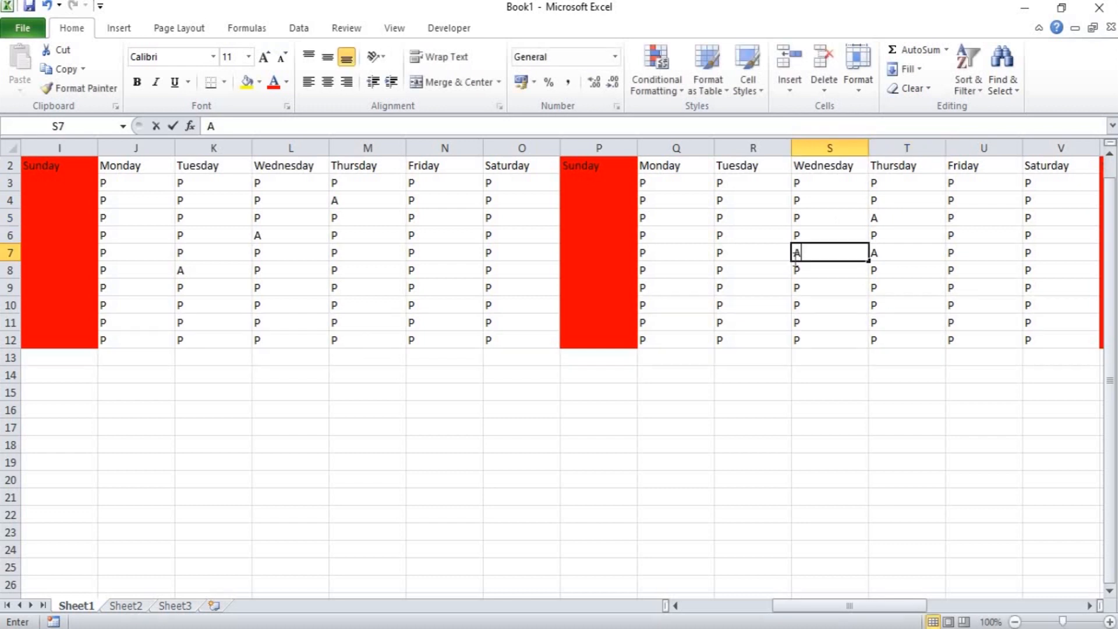
Enter P in X3 and fill it through X3:AC12 for the Monday to Saturday after the third Sunday.
key(Right)
key(Right)
key(Right)
key(Right)
key(Right)
key(Right)
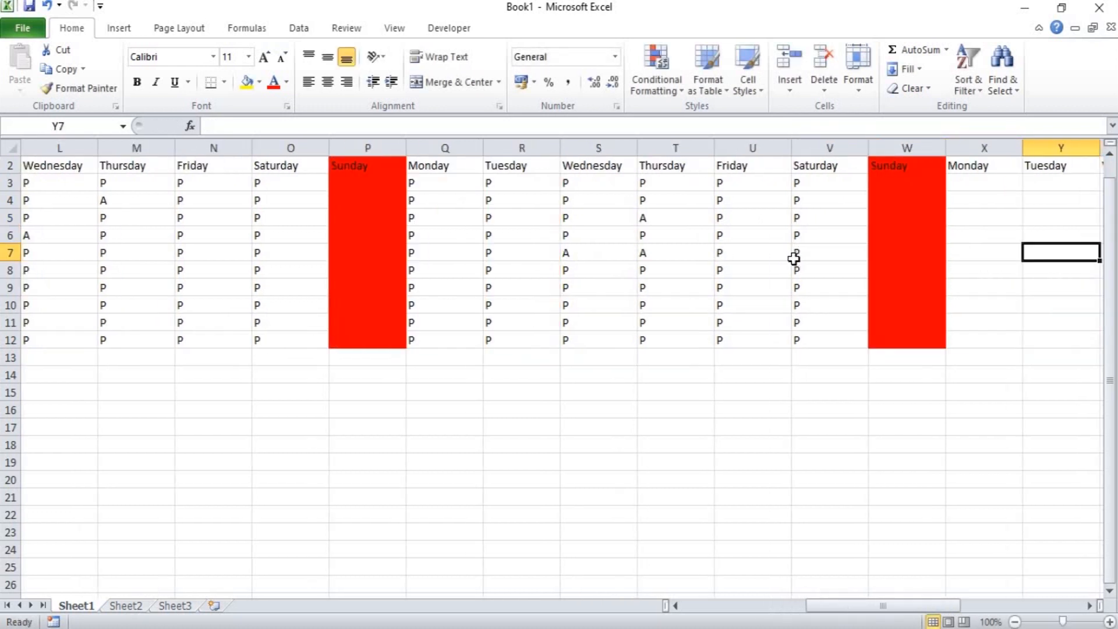
key(Page_Down)
key(ctrl+Up)
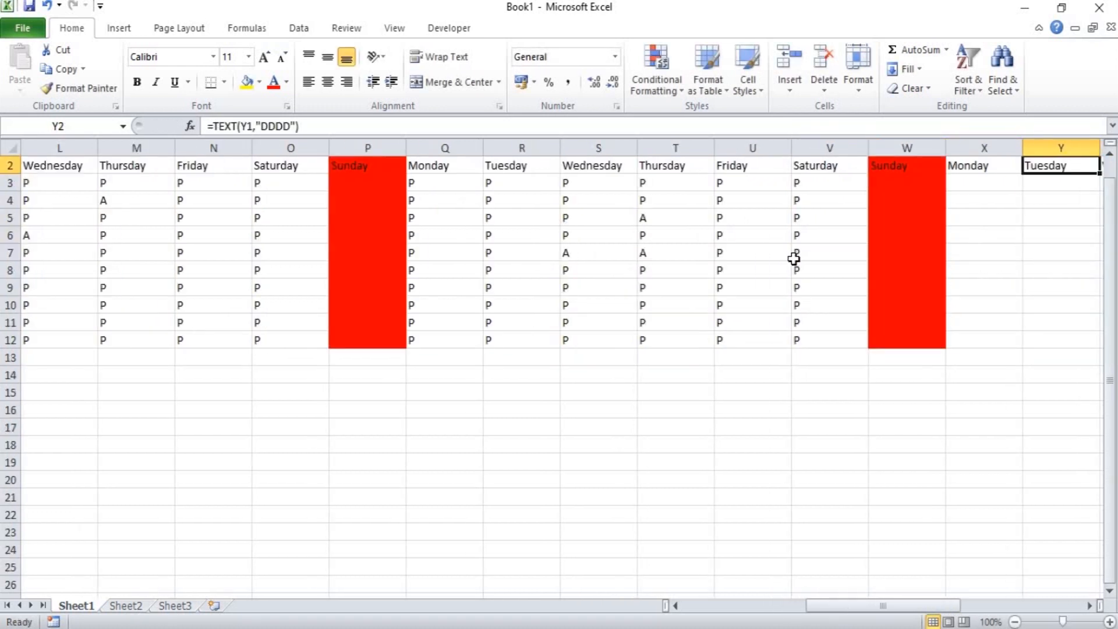
click(977, 182)
text(P)
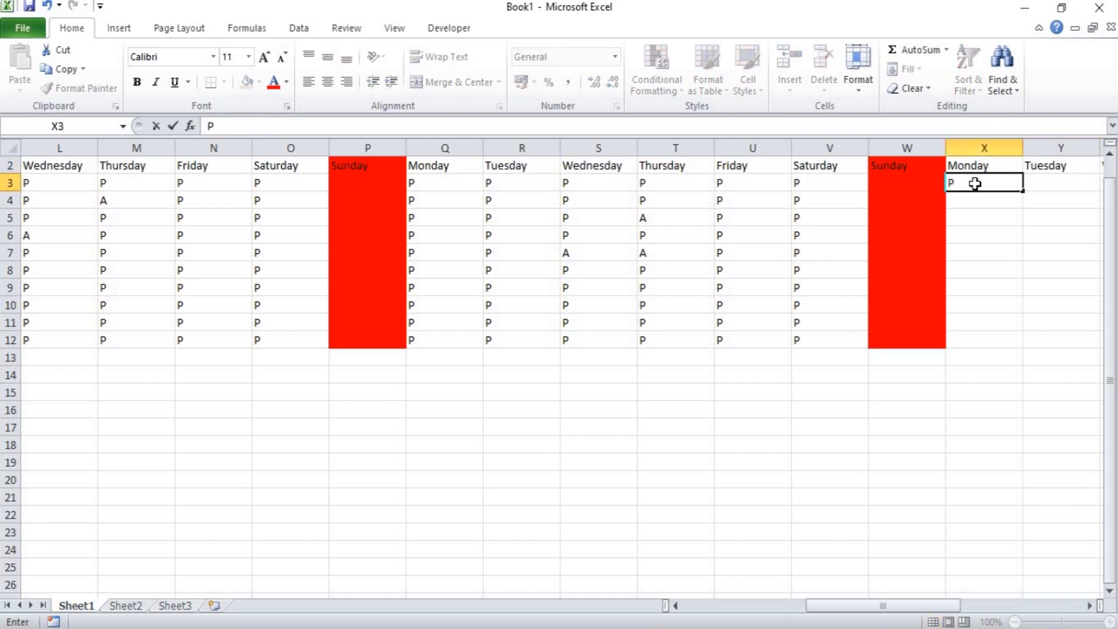
key(shift+Down)
key(shift+Down)
key(shift+Down)
key(shift+Down)
key(shift+Down)
key(shift+Down)
key(shift+Down)
key(shift+Down)
key(shift+Down)
key(shift+Right)
key(shift+Right)
key(shift+Right)
key(shift+Right)
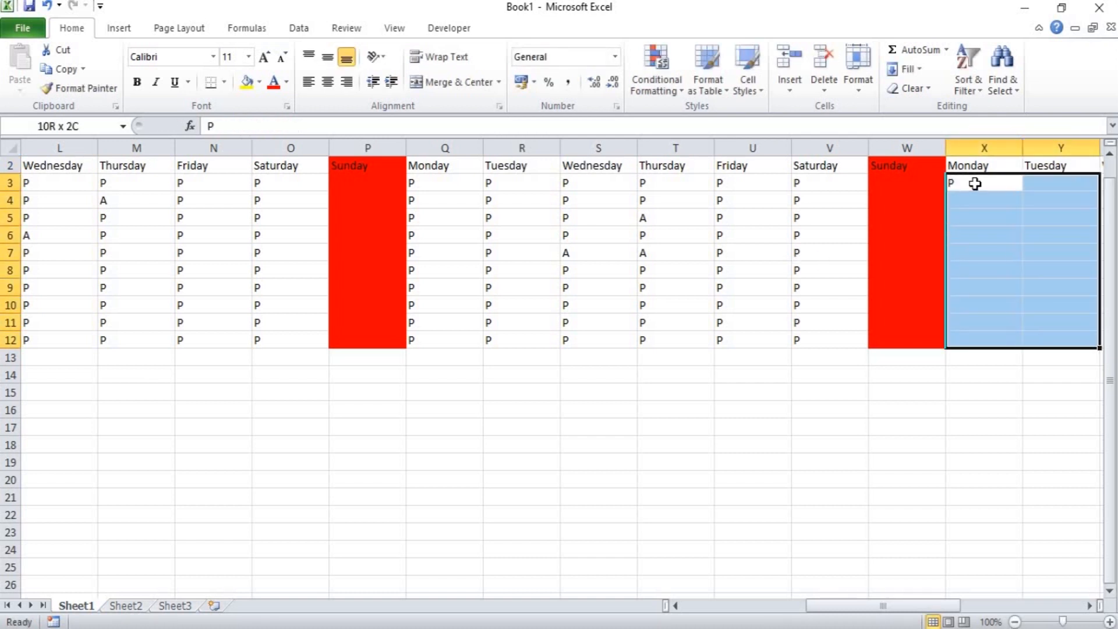
key(shift+Right)
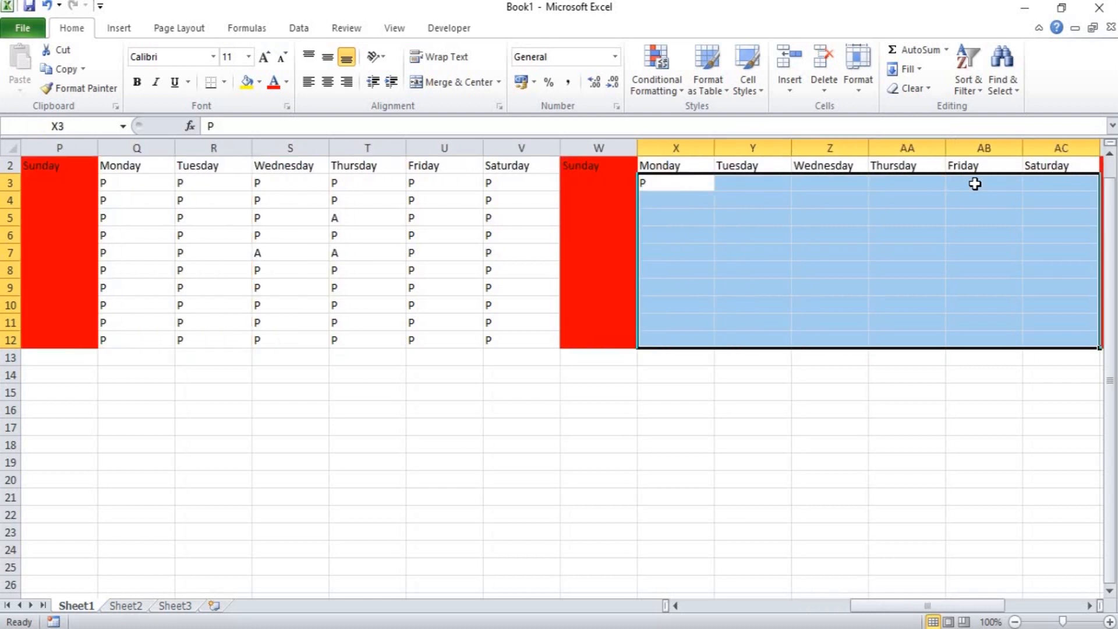
key(ctrl+d)
key(ctrl+r)
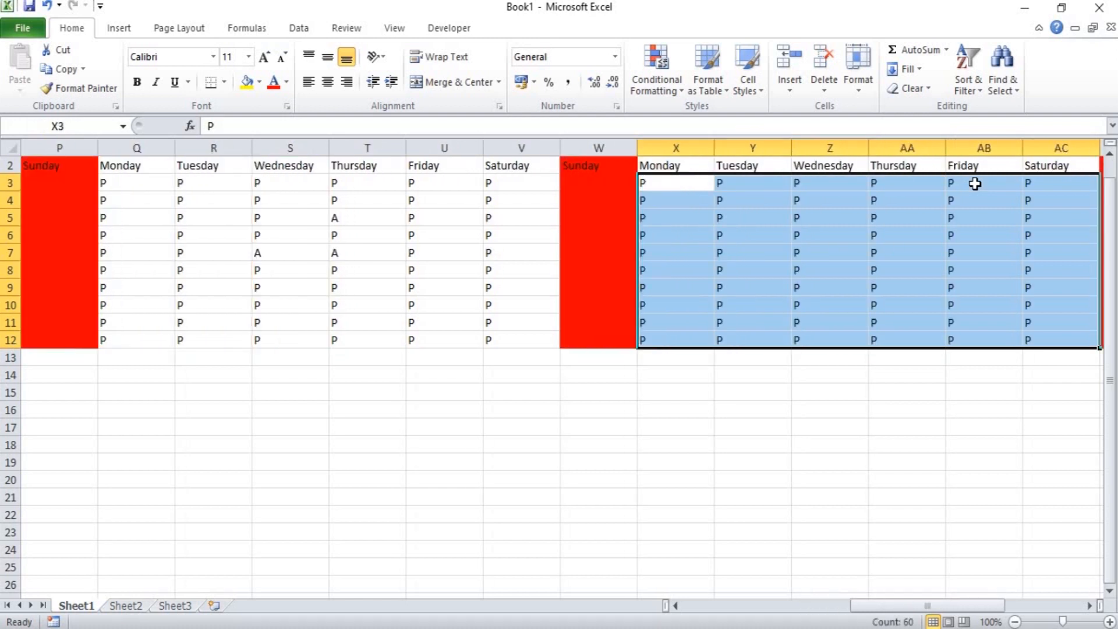
Change the attendance marks in cells Y6, Z8, AB9 and AB4 to A.
click(751, 234)
text(A)
click(860, 272)
text(A)
click(1011, 293)
text(A)
click(980, 209)
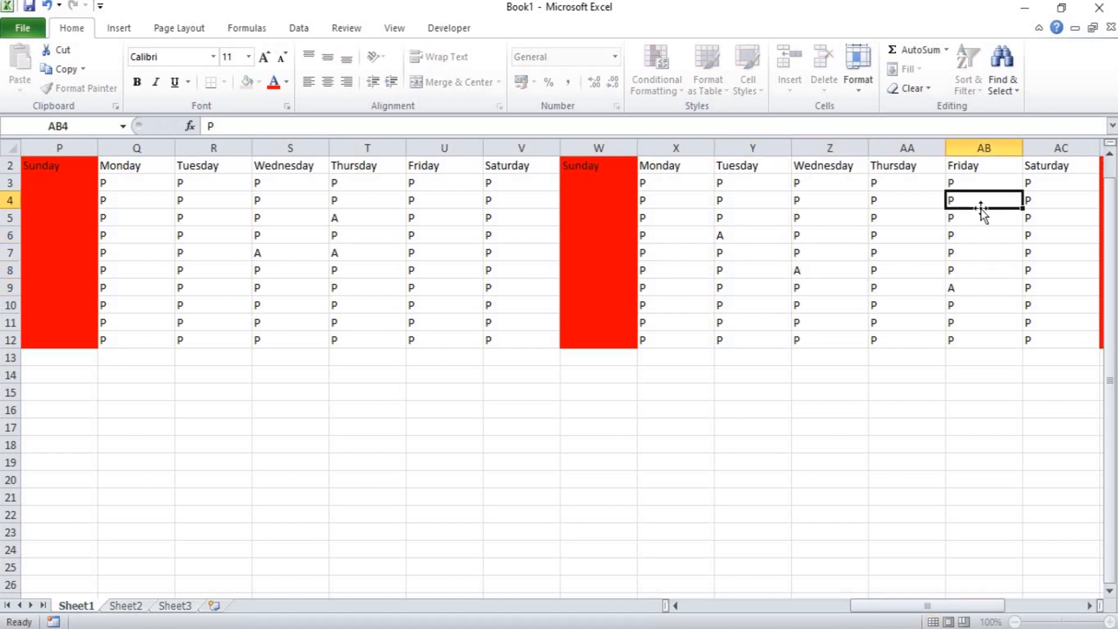
text(A)
click(1009, 233)
Enter P in AE3 and fill it through AE3:AJ12 for the Monday to Saturday after the fourth Sunday.
key(Right)
key(Right)
key(Right)
key(Right)
key(Right)
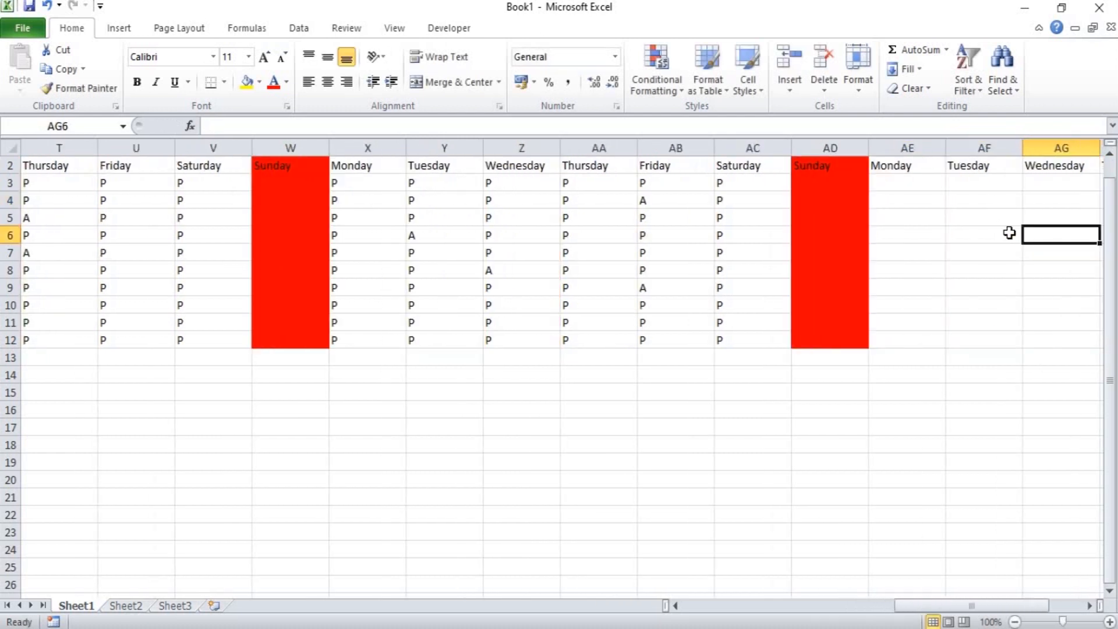
click(908, 184)
text(P)
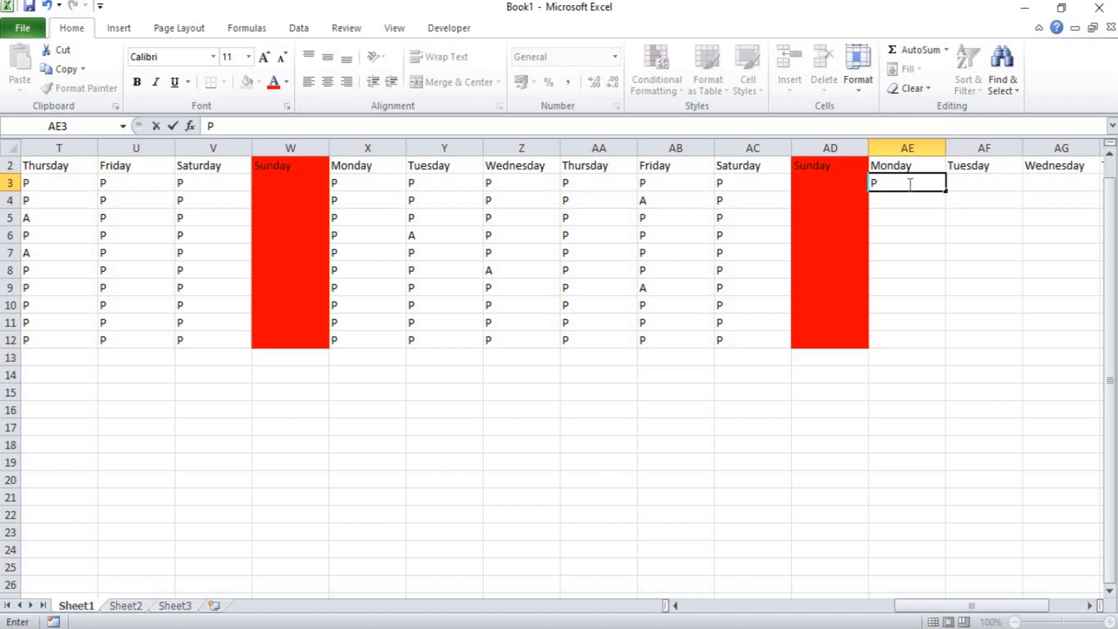
key(shift+Down)
key(shift+Down)
key(shift+Down)
key(shift+Down)
key(shift+Down)
key(shift+Down)
key(shift+Down)
key(shift+Down)
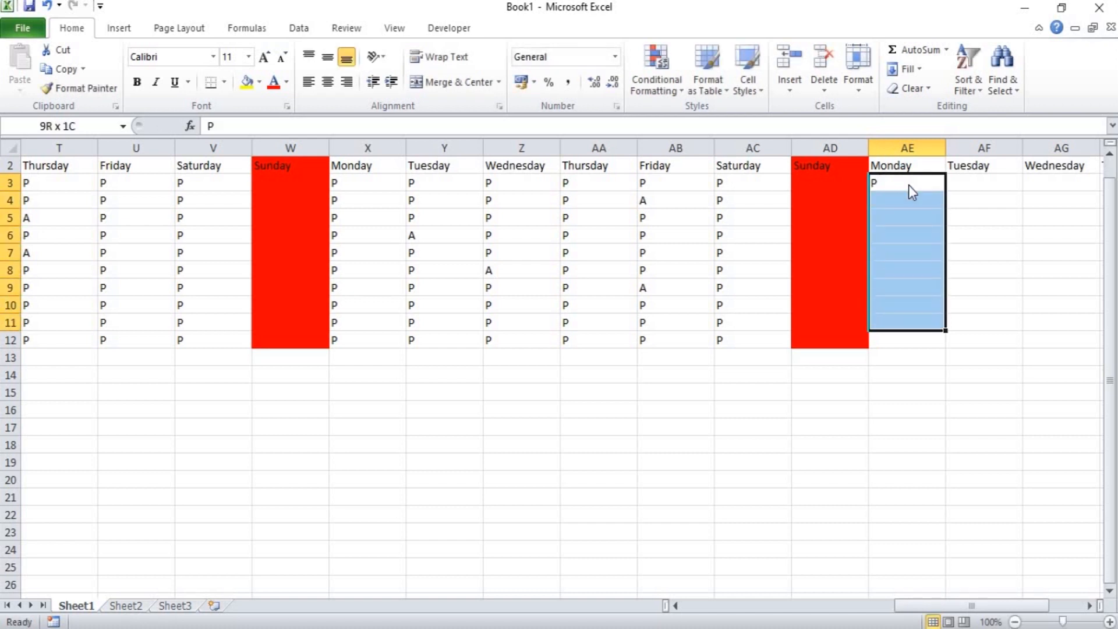
key(shift+Down)
key(shift+Right)
key(shift+Right)
key(shift+Right)
key(shift+Right)
key(shift+Right)
key(shift+Right)
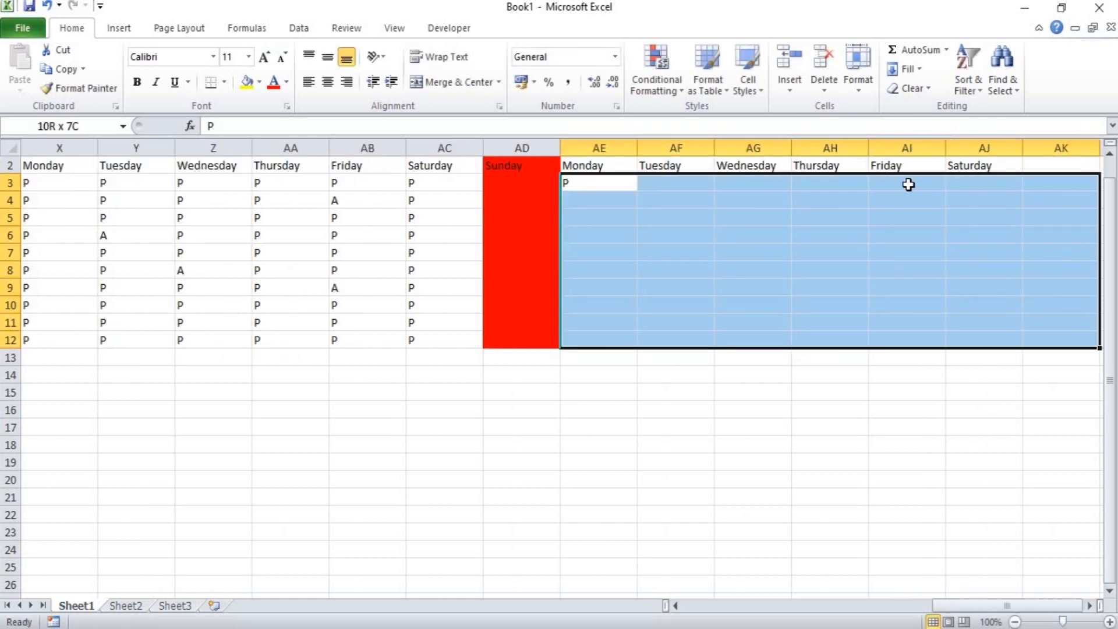
key(shift+Left)
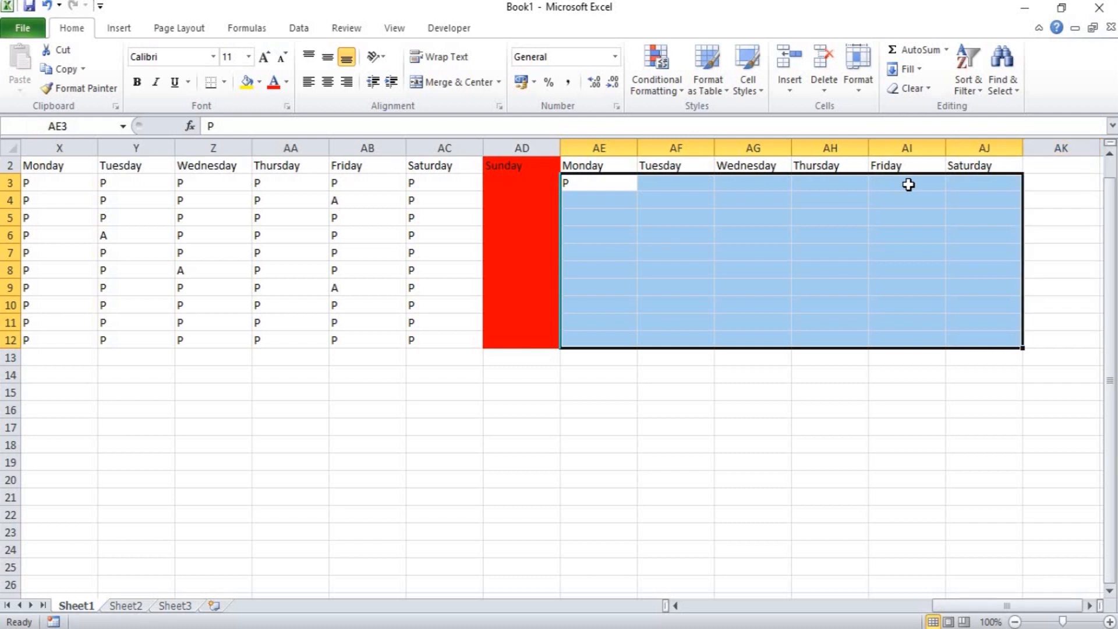
key(ctrl+d)
key(ctrl+r)
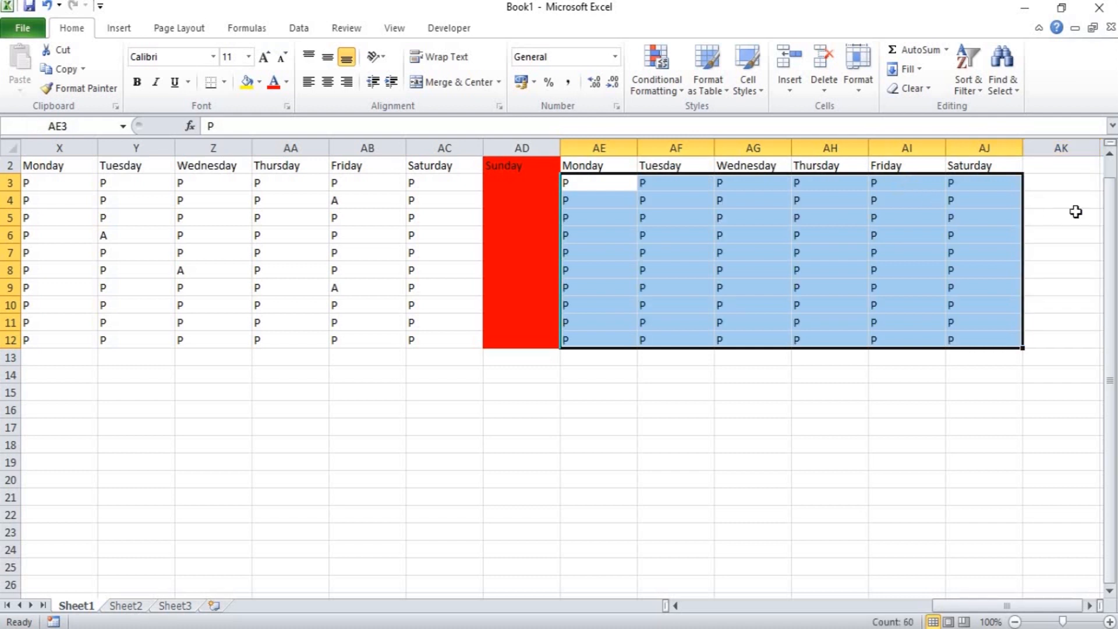
Add the header TOTAL PRESENT in AK2, beside the last Saturday column.
click(1049, 207)
key(Up)
key(Up)
key(Up)
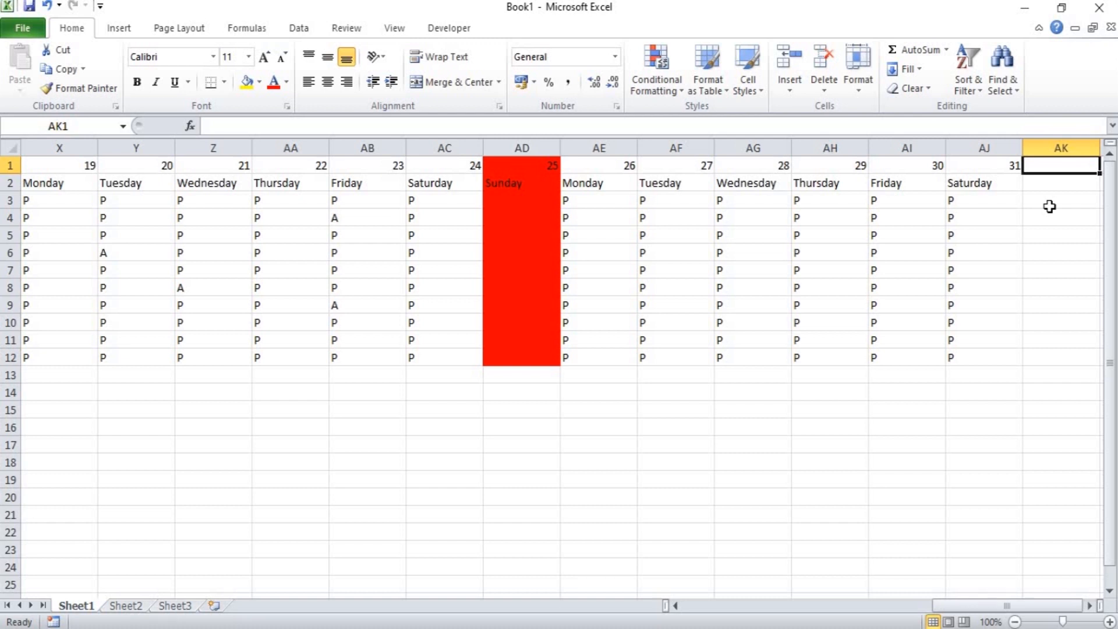
key(Right)
key(Right)
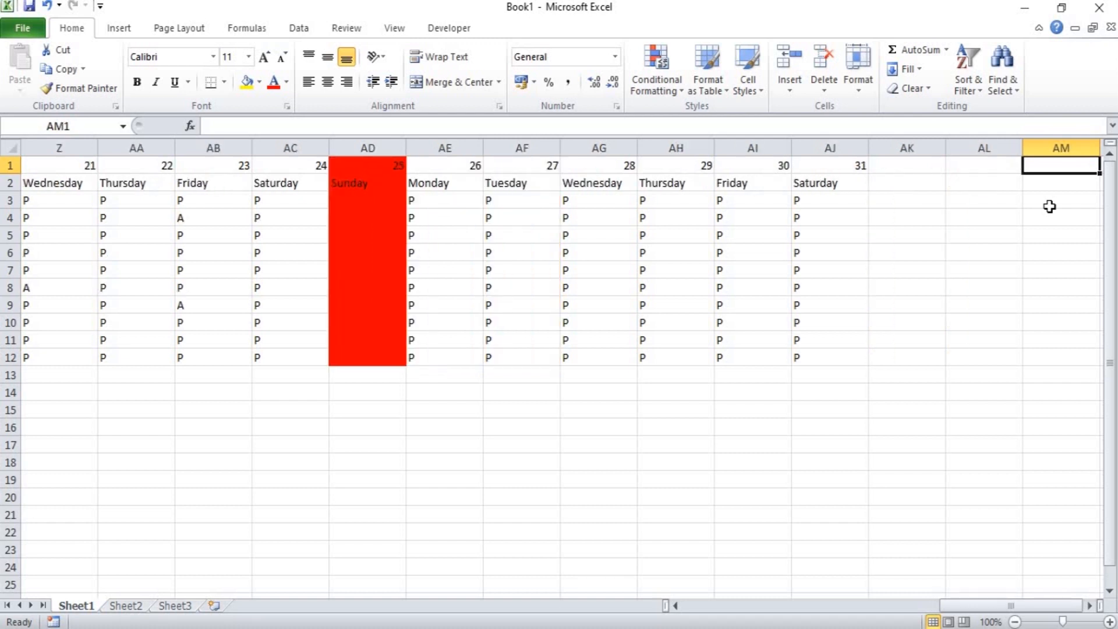
click(891, 181)
text(TOTAL PR)
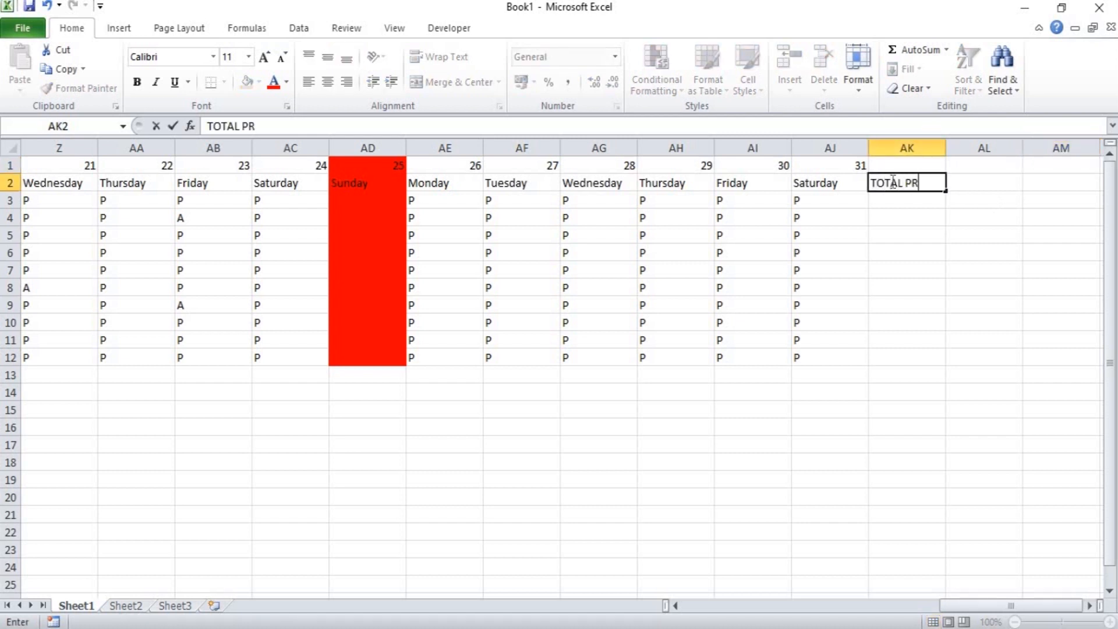
text(R)
key(BackSpace)
text(ESENT)
key(Tab)
Add the header TOTAL ABSENT in AL2.
text(TOTAL ABSENT)
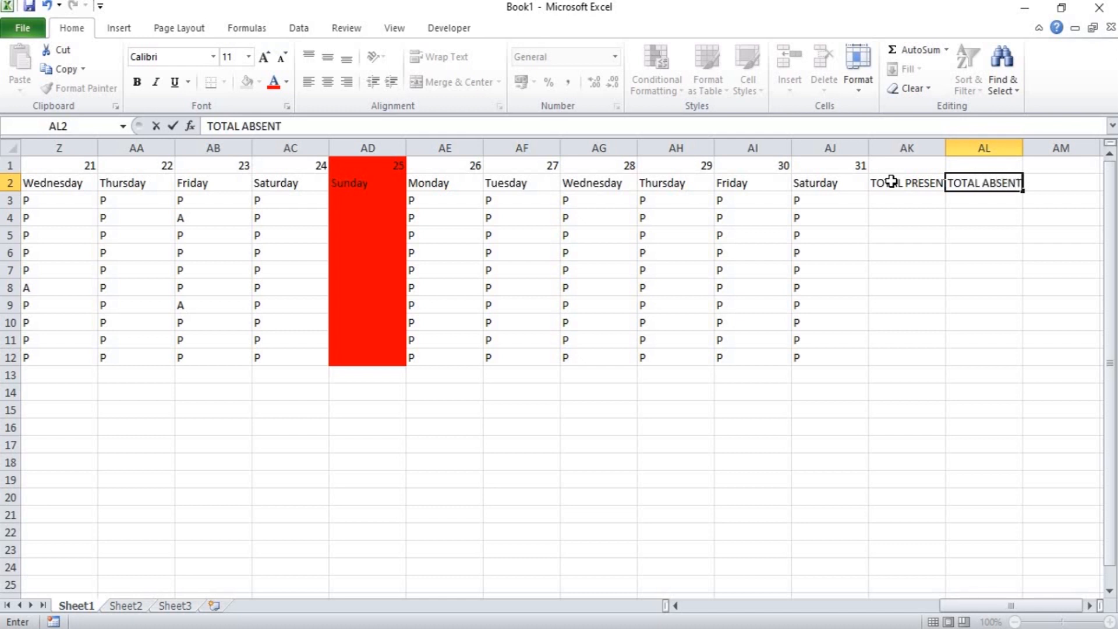
key(Tab)
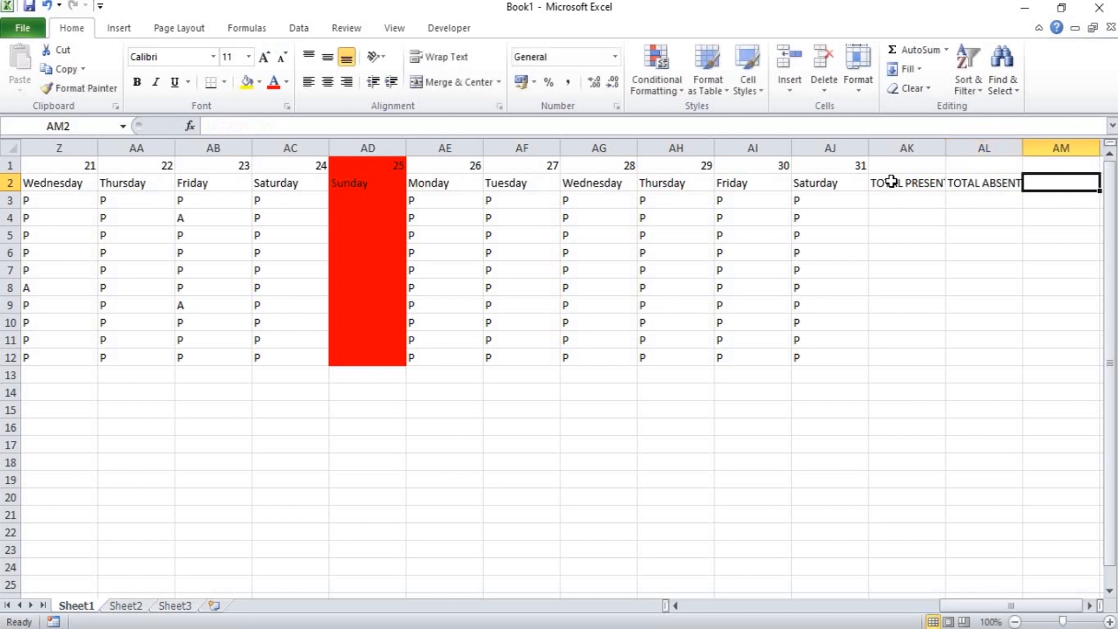
Begin a COUNTIF formula in AK3 under TOTAL PRESENT with F3:AJ3 as its range.
click(891, 181)
key(Down)
text(=)
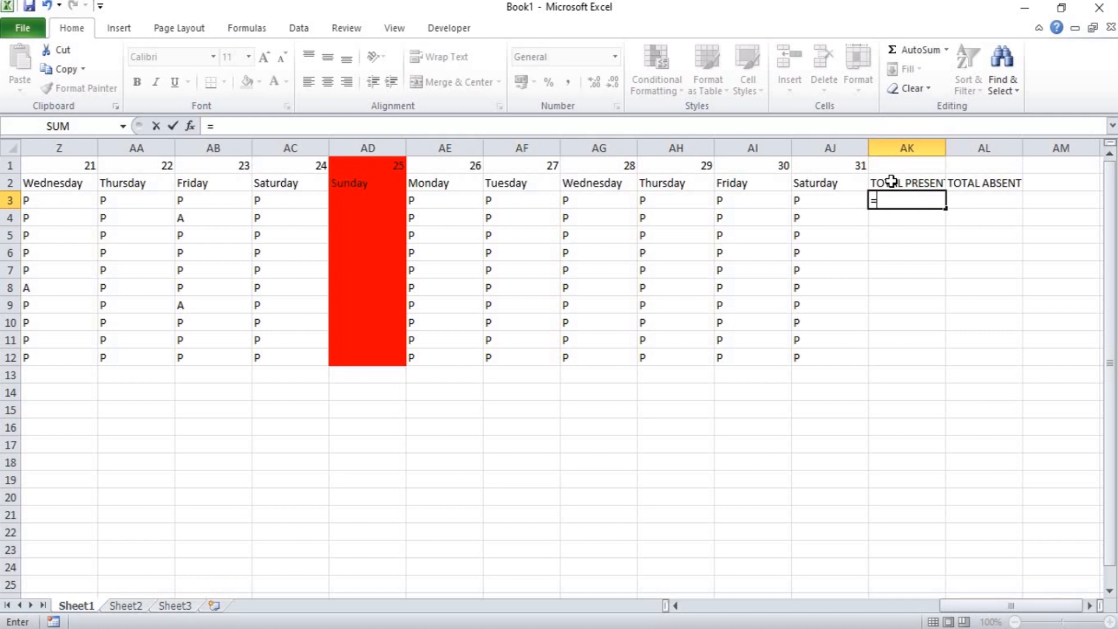
text(COUN)
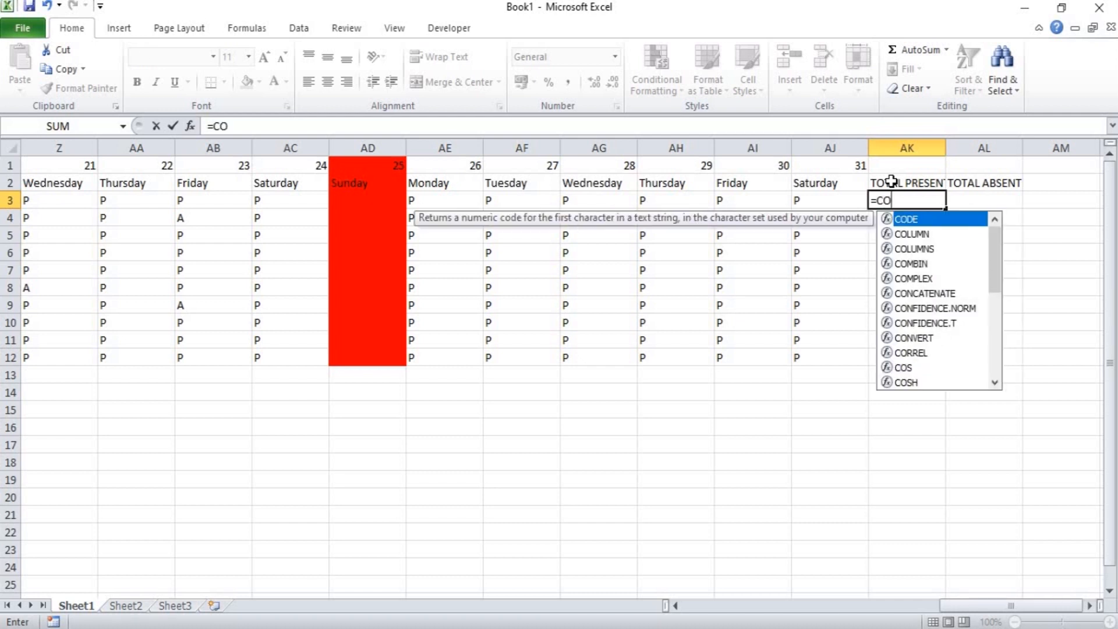
key(Down)
key(Down)
key(Down)
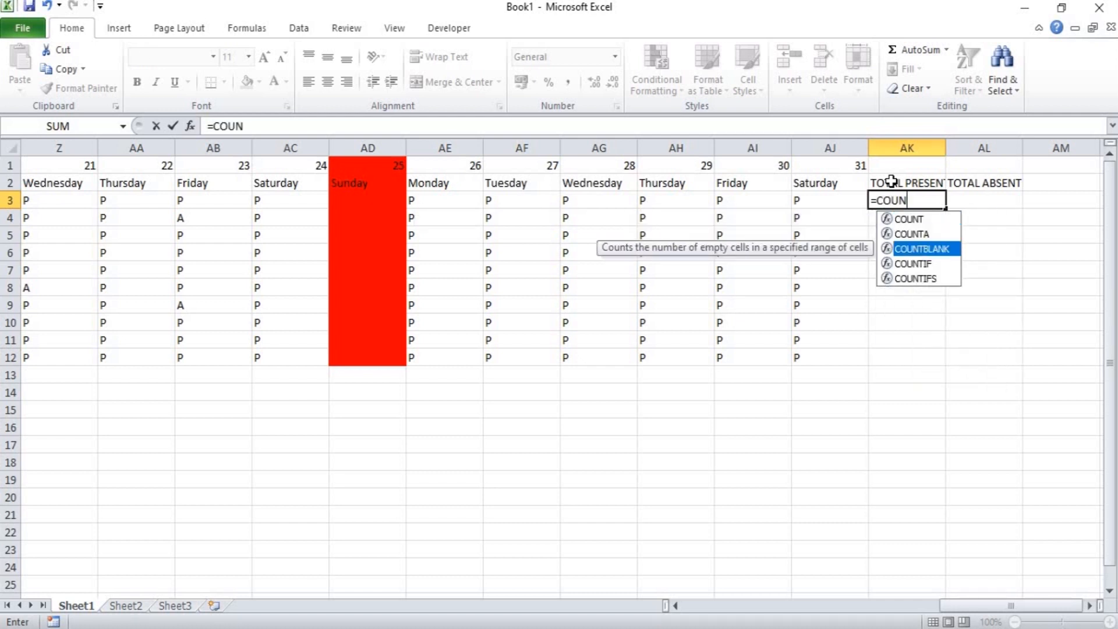
key(Tab)
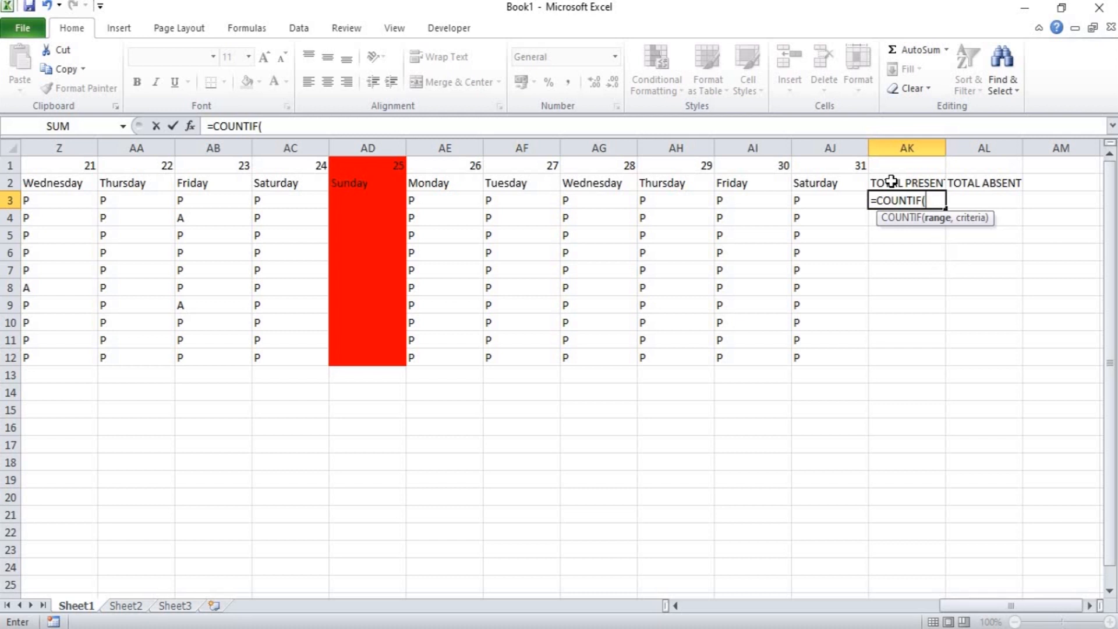
key(Left)
key(Left)
key(Left)
key(Left)
key(Left)
key(Left)
key(Left)
key(Left)
key(Left)
key(Left)
key(Left)
key(Left)
key(Left)
key(Left)
key(Left)
key(Left)
key(Left)
key(Left)
key(Left)
key(Left)
key(Left)
key(Left)
key(Left)
key(Left)
key(Left)
key(Left)
key(Left)
key(Left)
key(Left)
key(Left)
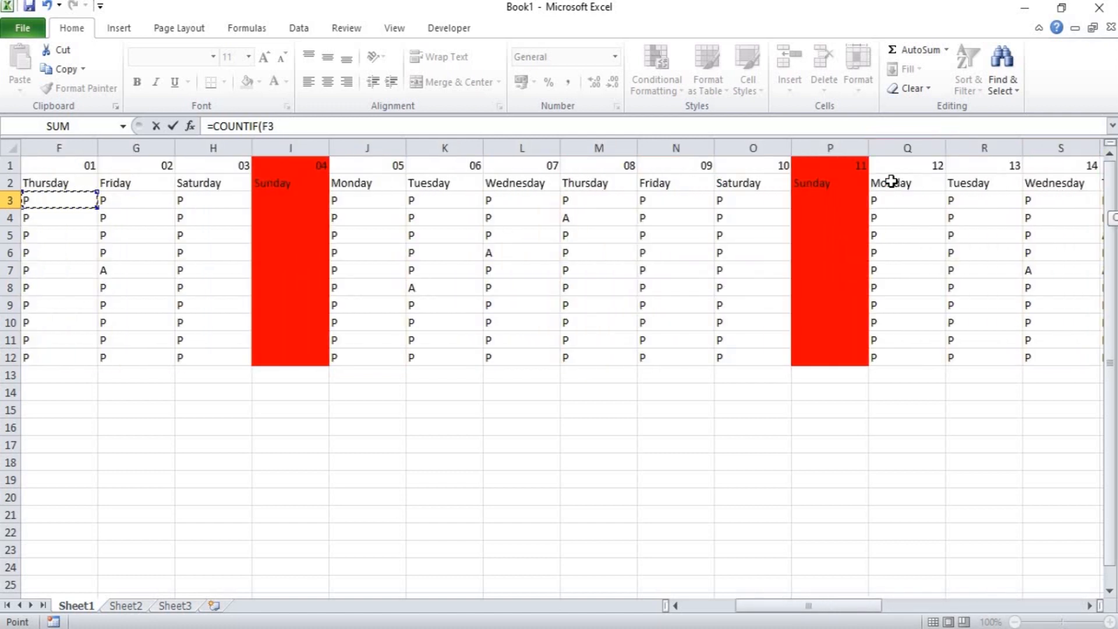
key(shift+Right)
key(shift+Right)
key(shift+Right)
key(shift+Right)
key(shift+Right)
key(shift+Right)
key(shift+Right)
key(shift+Right)
key(shift+Right)
key(shift+Right)
key(shift+Right)
key(shift+Right)
key(shift+Right)
key(shift+Right)
key(shift+Right)
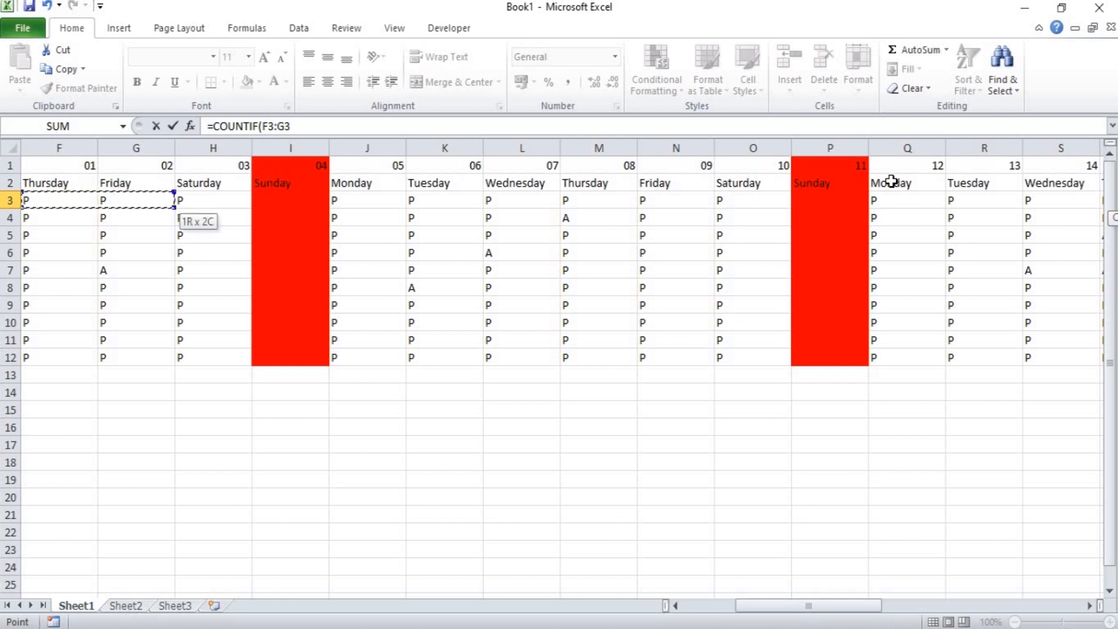
key(shift+Right)
key(shift+Right)
key(shift+Right)
key(shift+Right)
key(shift+Right)
key(shift+Right)
key(shift+Right)
key(shift+Right)
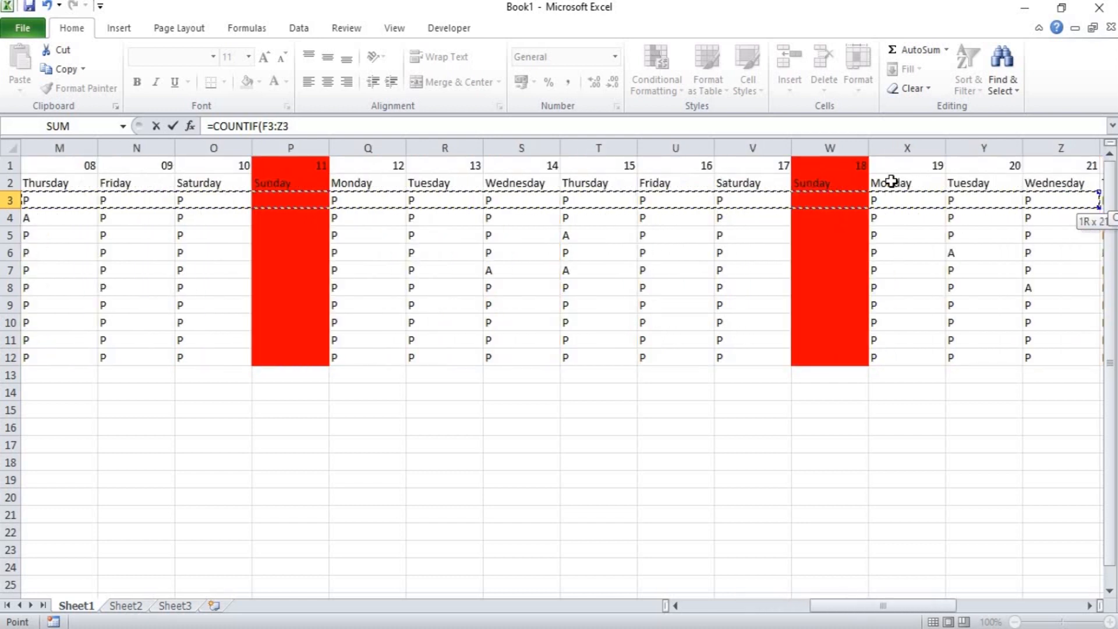
key(shift+Right)
key(shift+Right)
key(shift+Right)
key(shift+Right)
key(shift+Right)
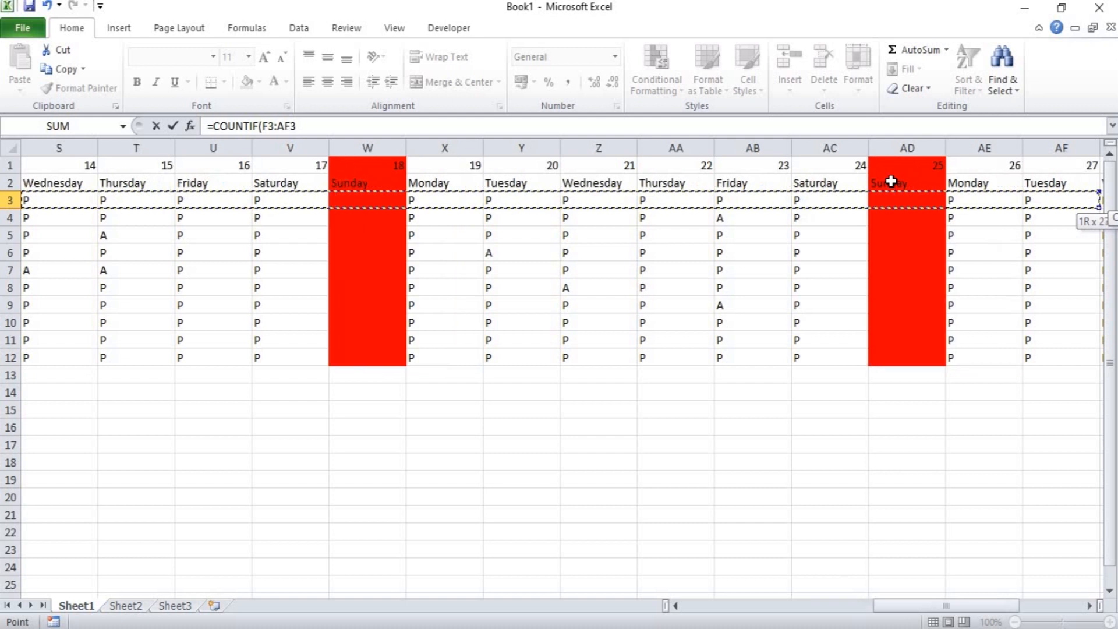
key(shift+Right)
key(shift+Right)
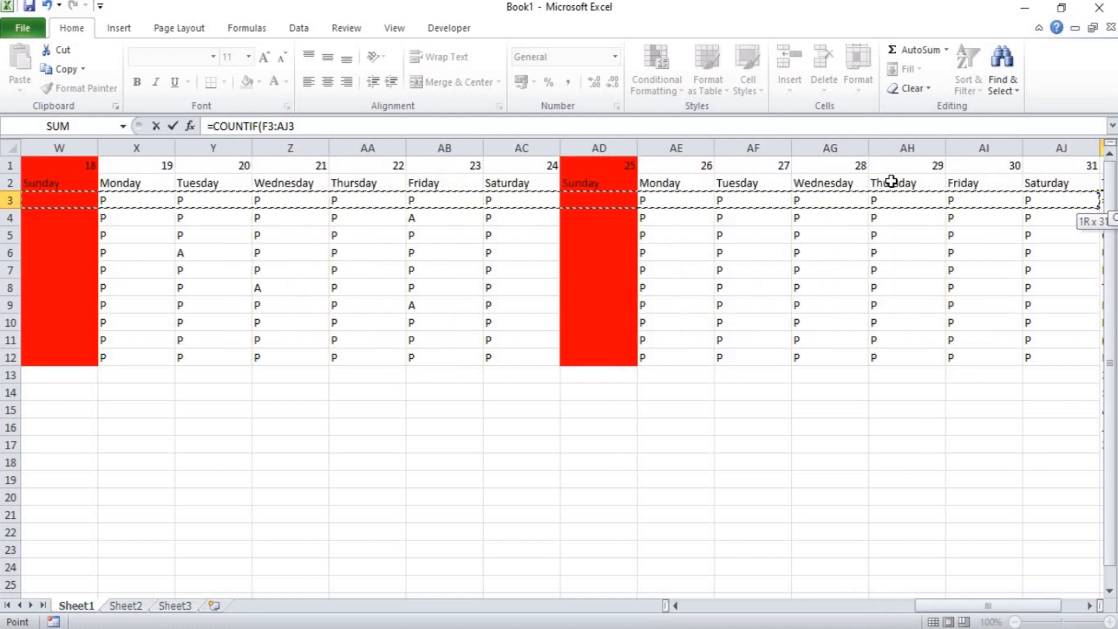
Complete the AK3 formula with the criterion "P" and fill it down through AK12.
text(,)
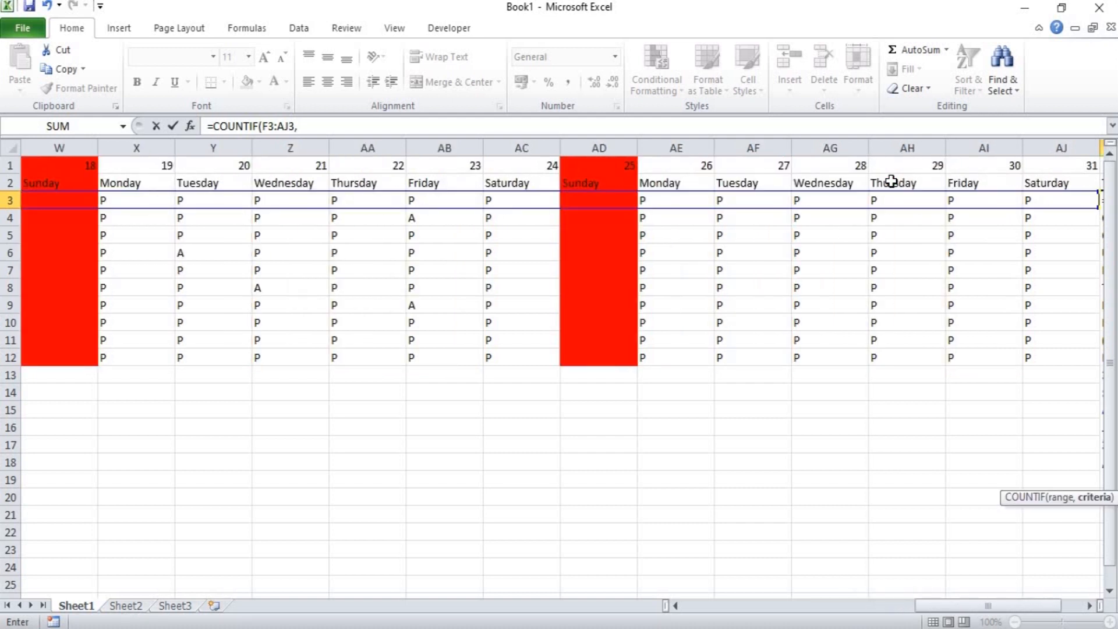
text(")
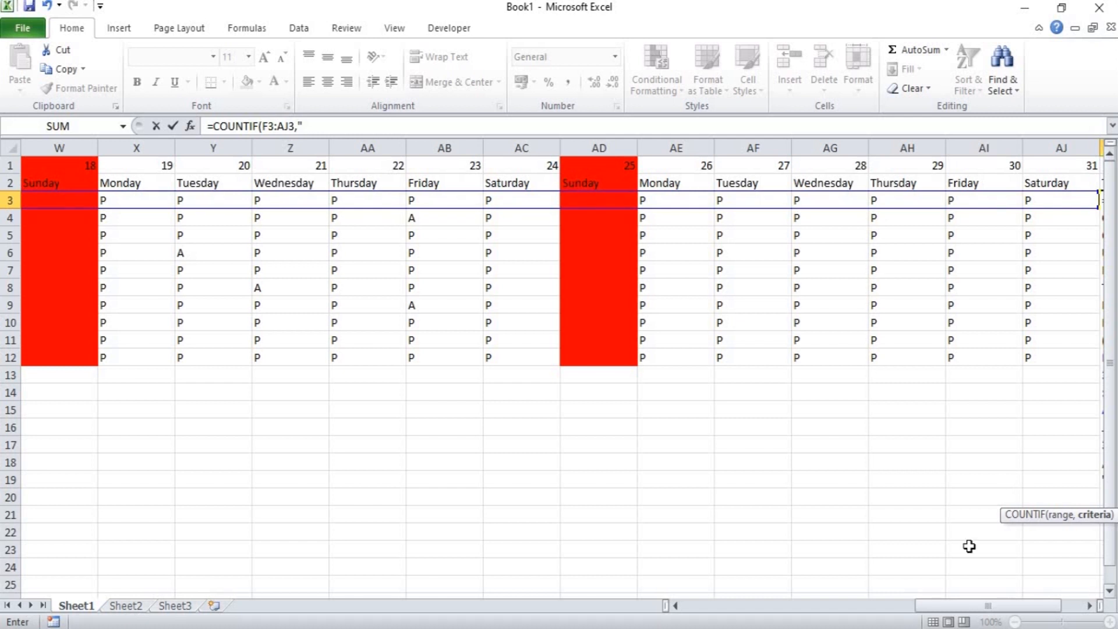
click(1087, 606)
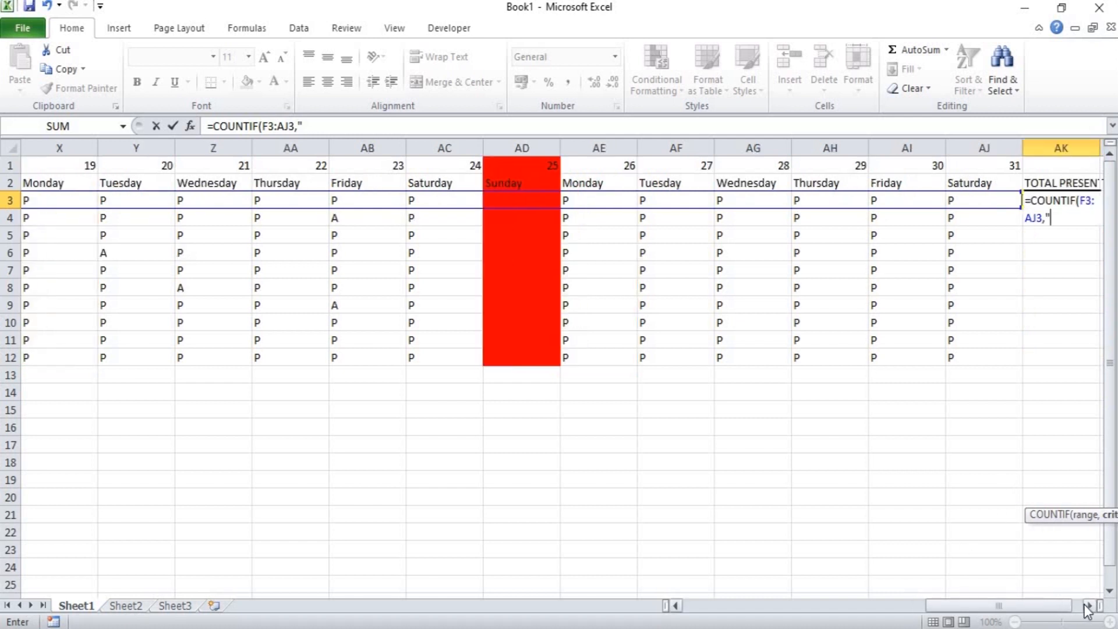
text(P)
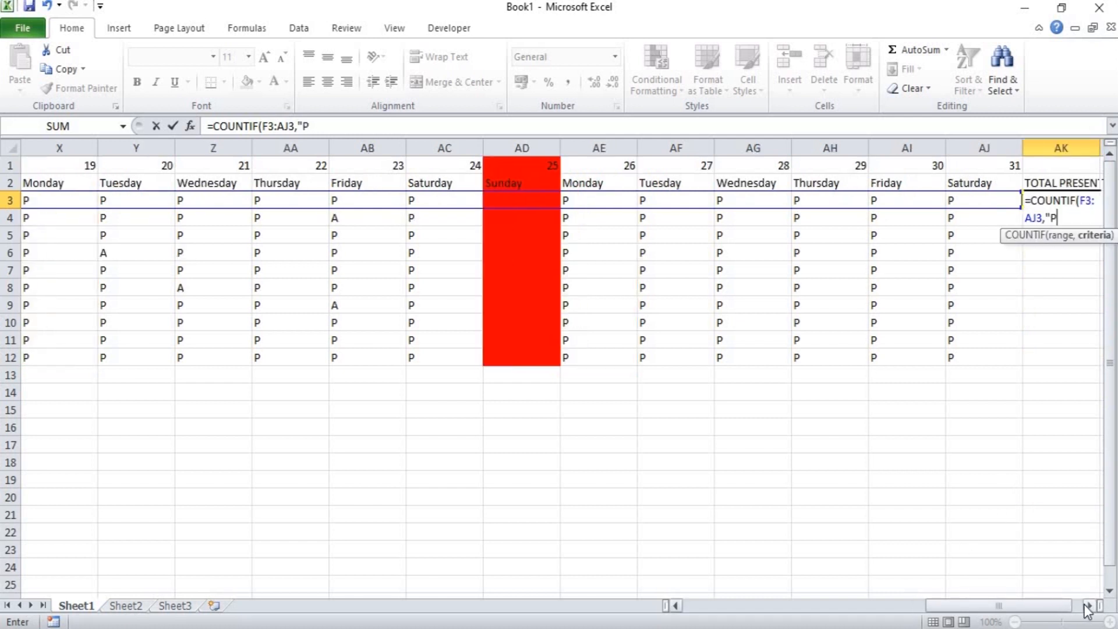
text(")
key(Return)
key(Right)
key(Right)
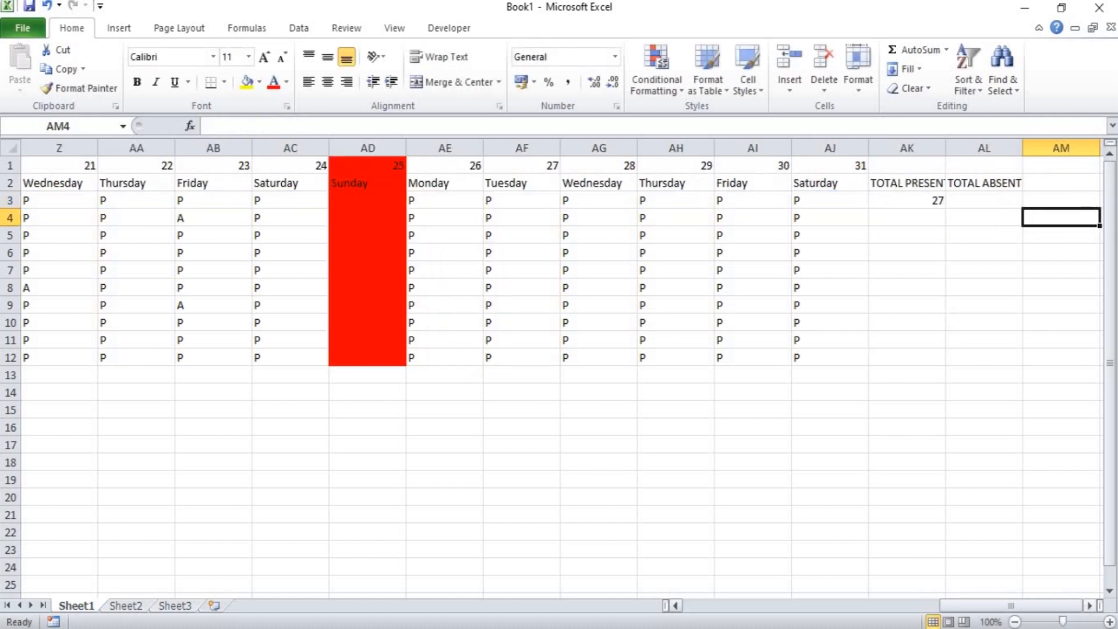
click(912, 195)
double_click(945, 208)
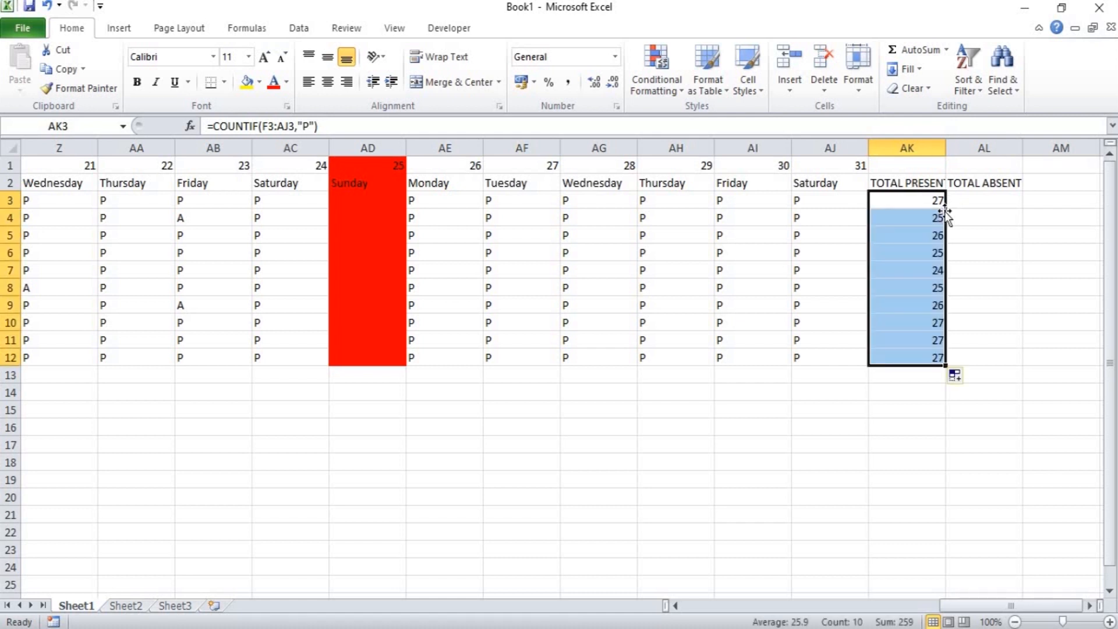
Start a COUNTIF formula in AL3, the first cell under TOTAL ABSENT.
key(Right)
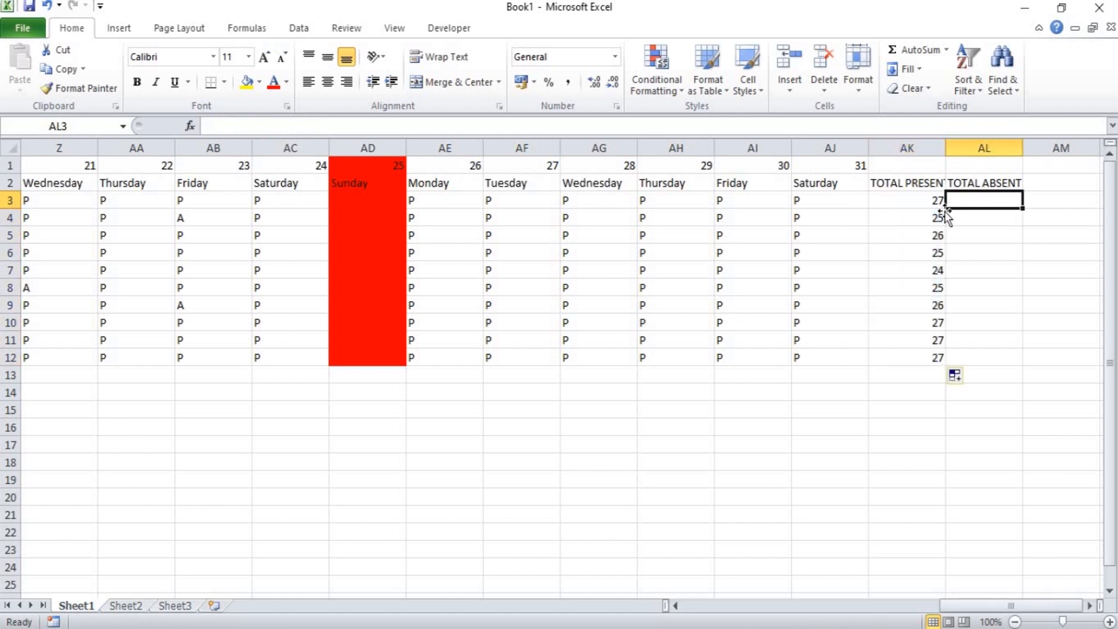
text(=)
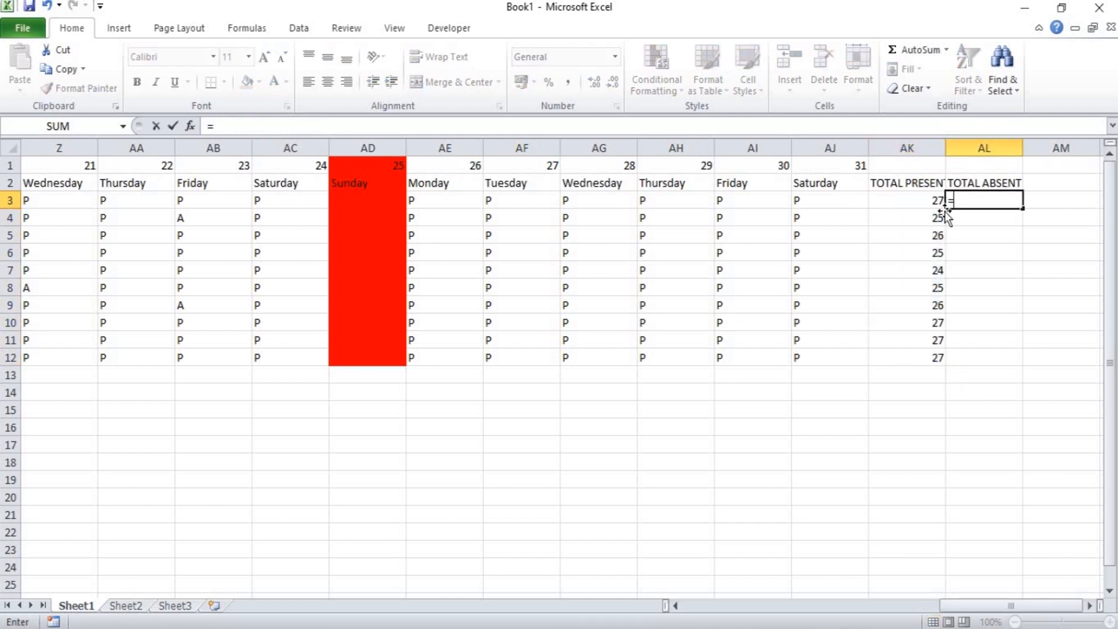
text(T)
key(BackSpace)
text(COUN)
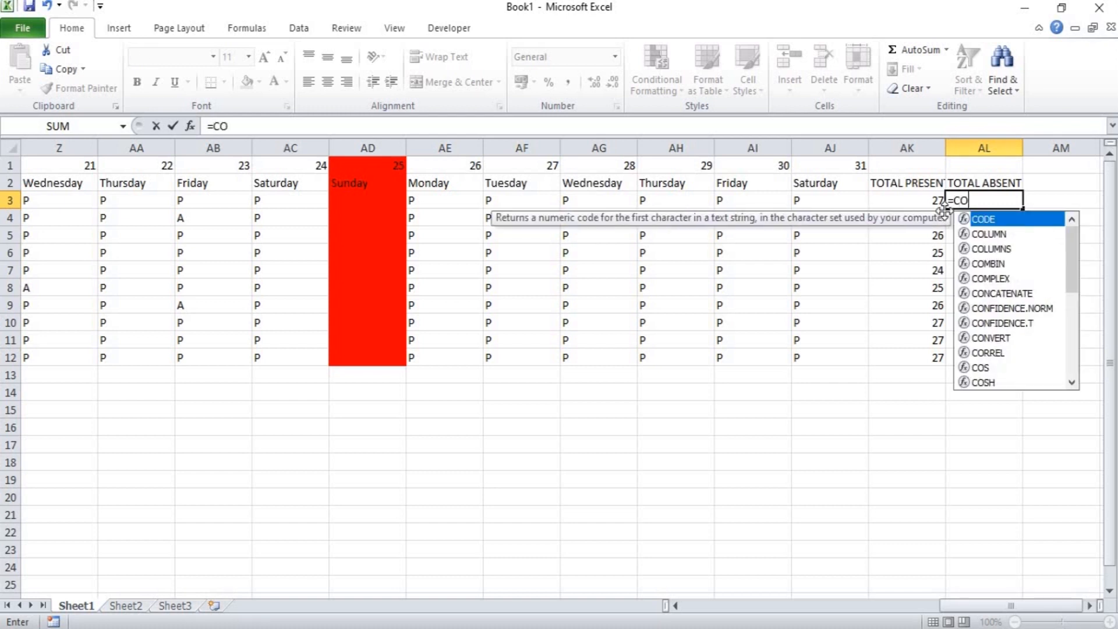
key(Down)
key(Down)
key(Down)
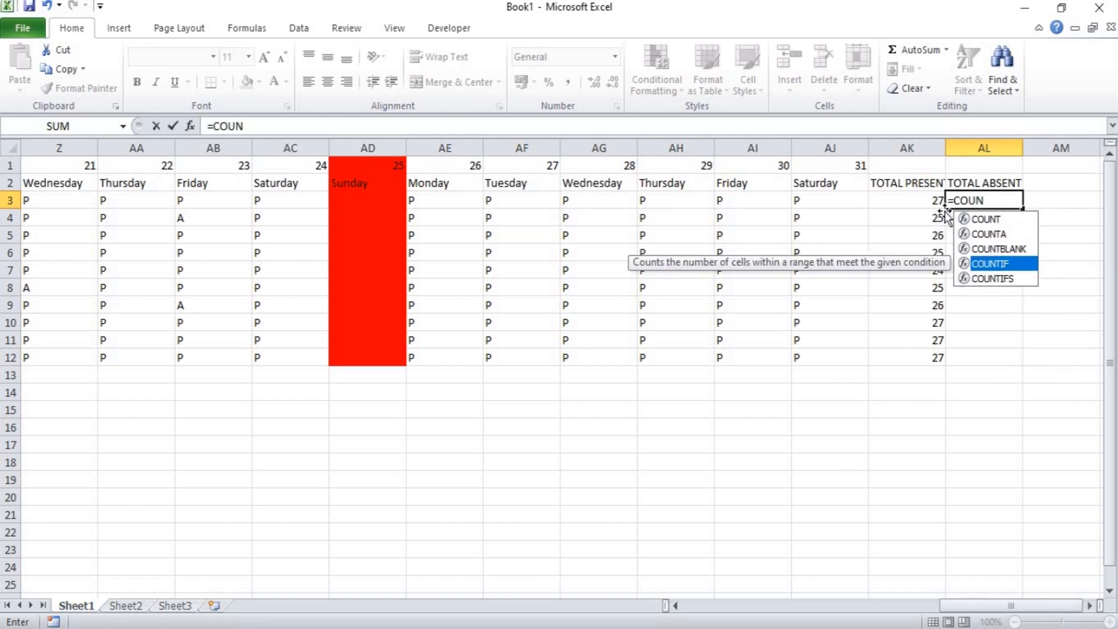
key(Tab)
Set F3:AJ3, the first employee's attendance marks, as the range of the COUNTIF formula in AL3.
key(Left)
key(Left)
key(Left)
key(Left)
key(Left)
key(Left)
key(Left)
key(Left)
key(Left)
key(Left)
key(Left)
key(Left)
key(Left)
key(Left)
key(Left)
key(Left)
key(Left)
key(Left)
key(Left)
key(Left)
key(Left)
key(Left)
key(Left)
key(Left)
key(Left)
key(Left)
key(Left)
key(Left)
key(Left)
key(Left)
key(Left)
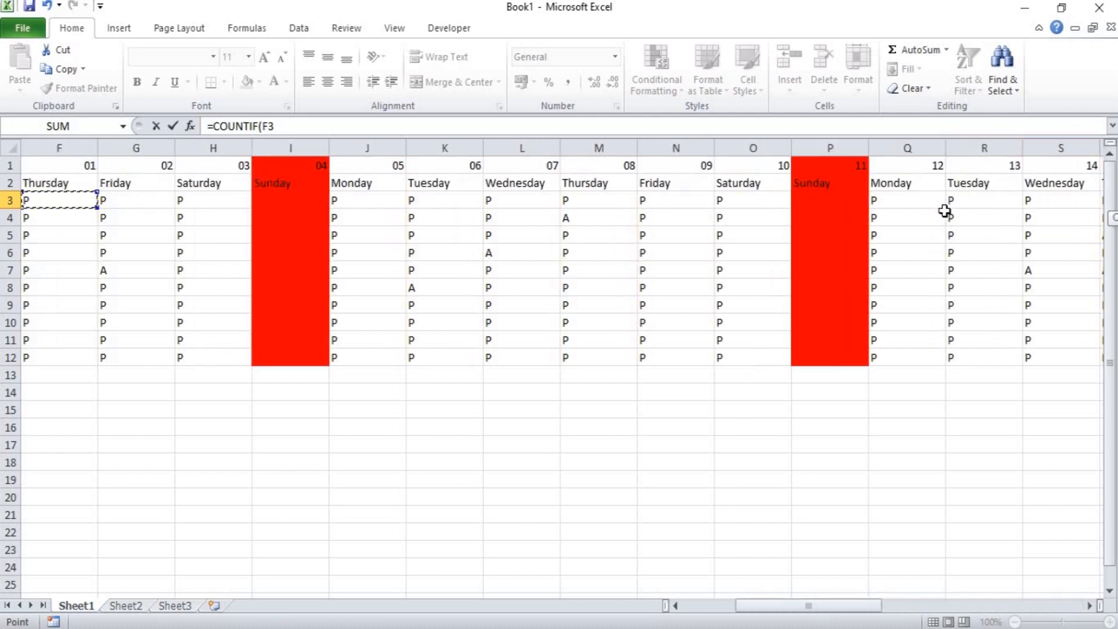
key(shift+Right)
key(shift+Right)
key(shift+Right)
key(shift+Right)
key(shift+Right)
key(shift+Right)
key(shift+Right)
key(shift+Right)
key(shift+Right)
key(shift+Right)
key(shift+Right)
key(shift+Right)
key(shift+Right)
key(shift+Right)
key(shift+Right)
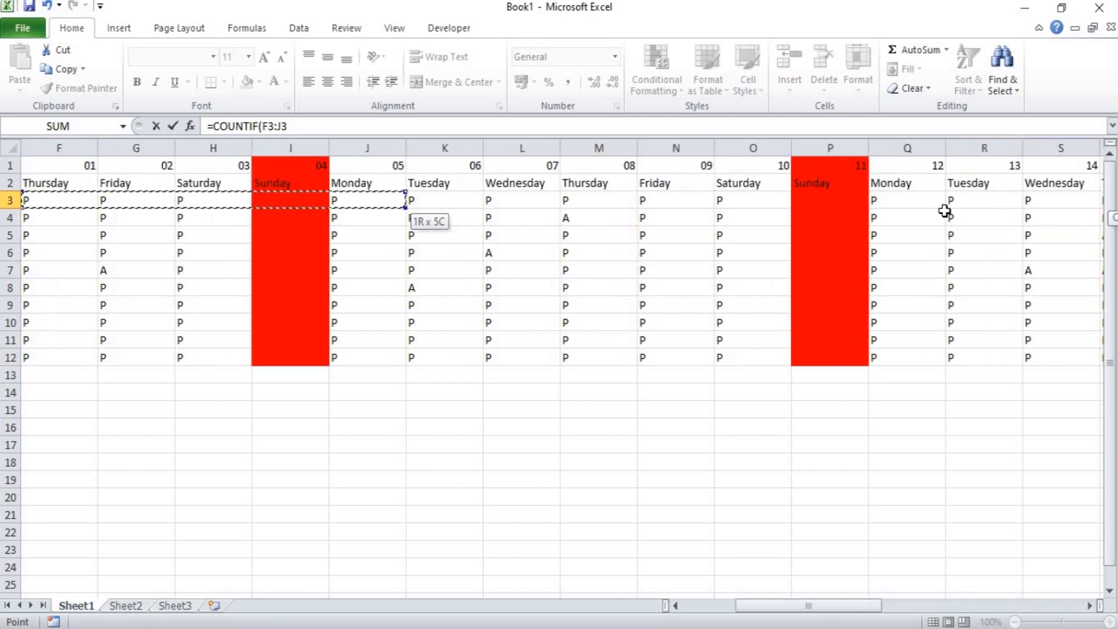
key(shift+Right)
key(shift+Right)
key(shift+Right)
key(shift+Right)
key(shift+Right)
key(shift+Right)
key(shift+Right)
key(shift+Right)
key(shift+Right)
key(shift+Right)
key(shift+Right)
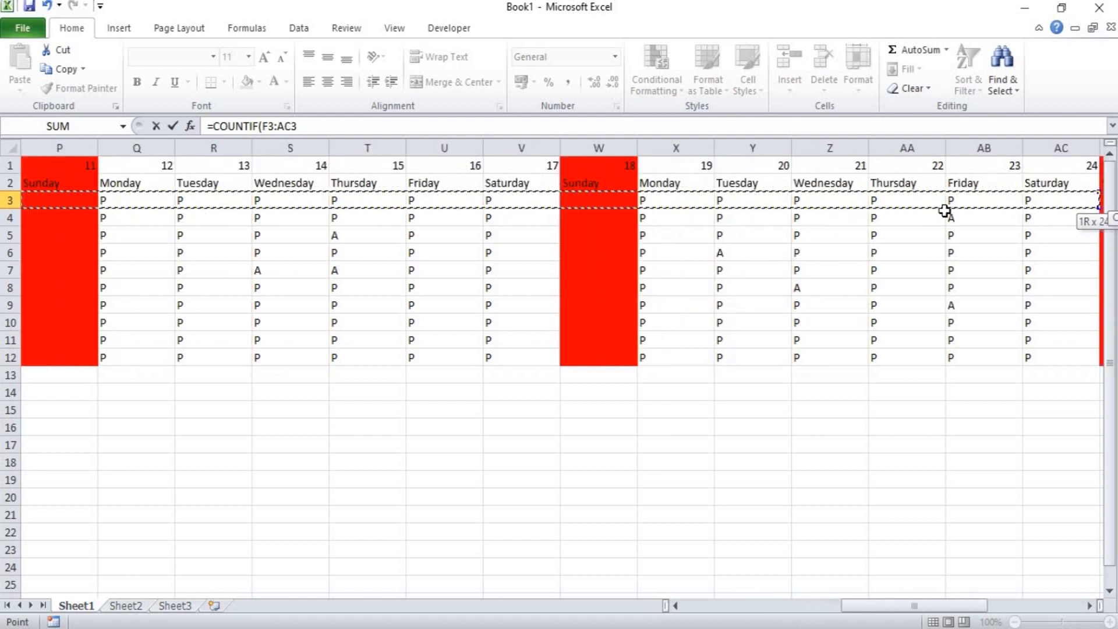
key(shift+Right)
key(shift+Right)
key(shift+Right)
key(shift+Right)
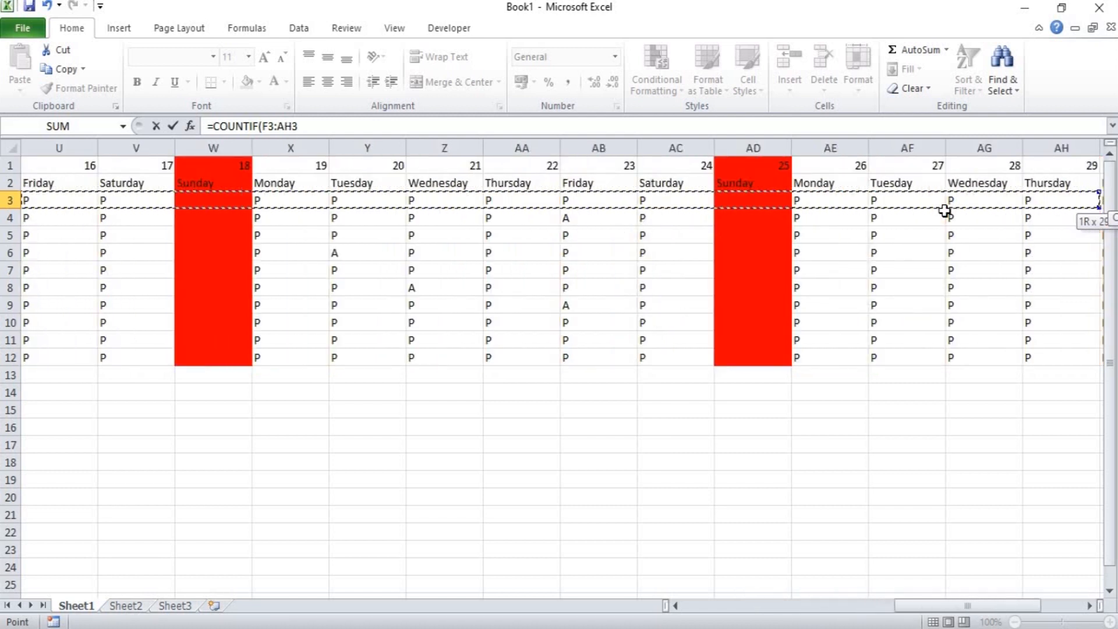
text(,"A)
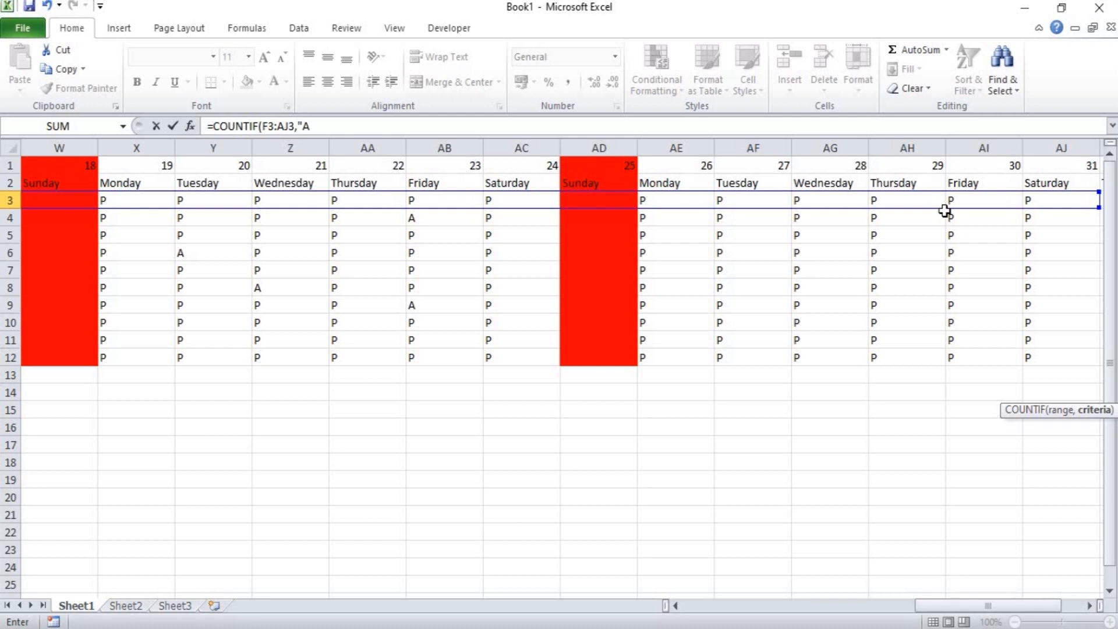
text("))
Complete the AL3 formula with the criterion "A" and fill it down through AL12.
key(Return)
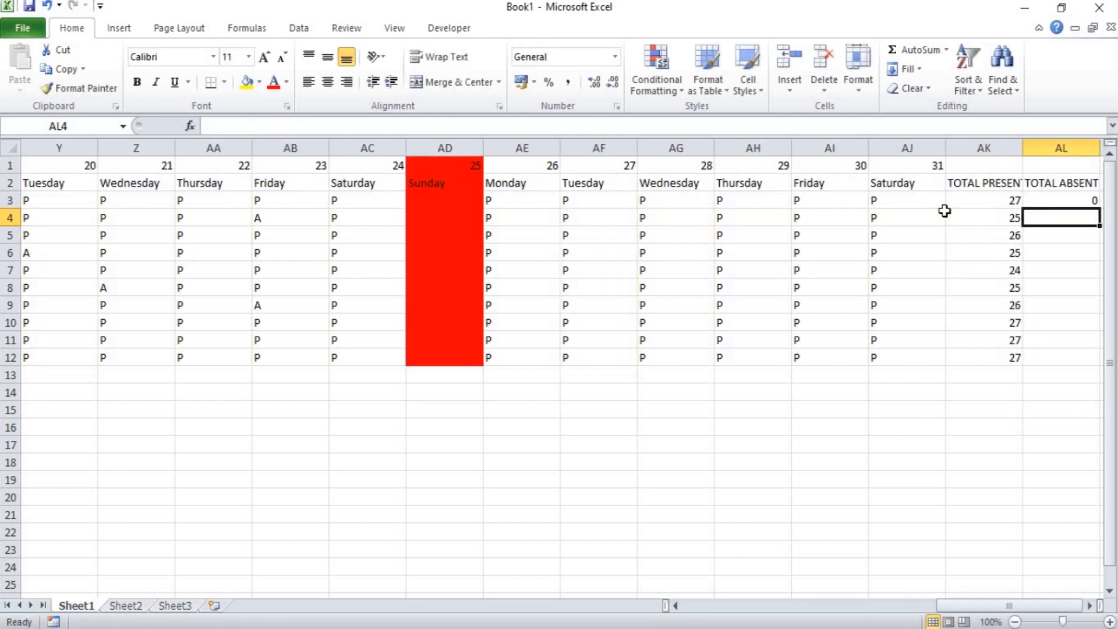
key(Up)
key(shift+Down)
key(shift+Down)
key(shift+Down)
key(shift+Down)
key(shift+Down)
key(shift+Down)
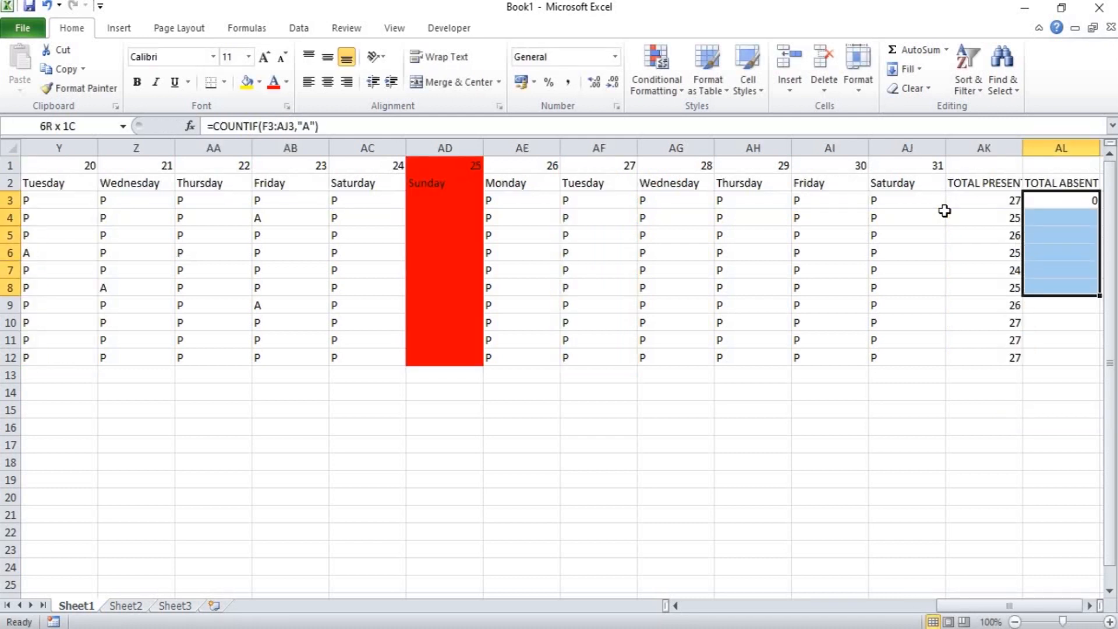
key(shift+Down)
key(shift+Down)
key(shift+Down)
key(ctrl+d)
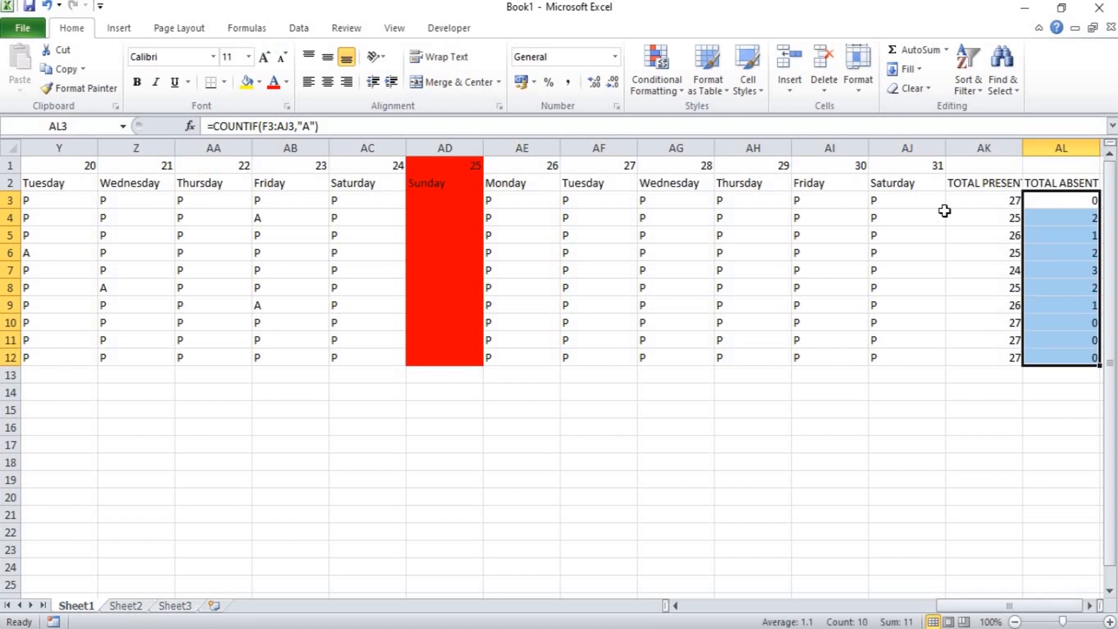
Widen columns AK and AL to fit the TOTAL PRESENT and TOTAL ABSENT headers.
drag(1022, 147, 1029, 147)
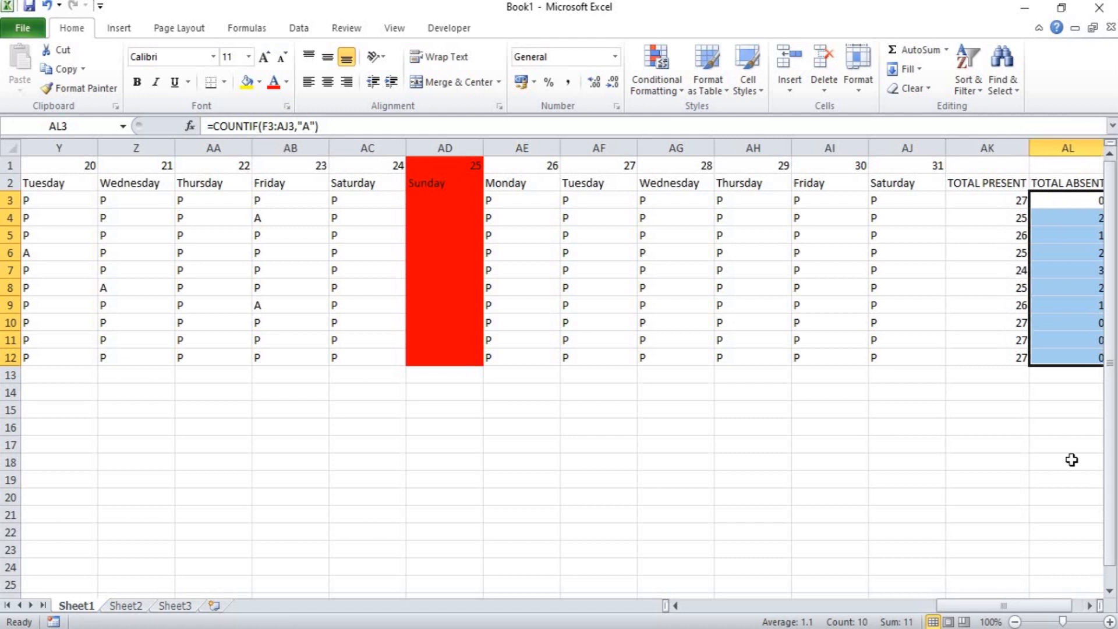
click(1088, 606)
click(1089, 606)
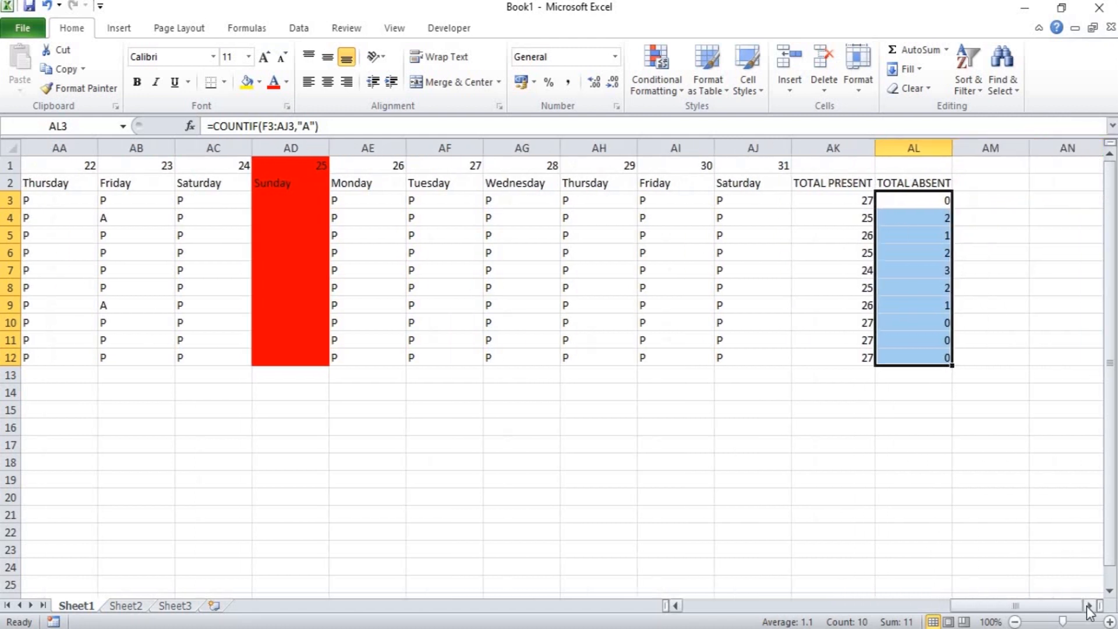
click(1089, 607)
drag(879, 150, 883, 150)
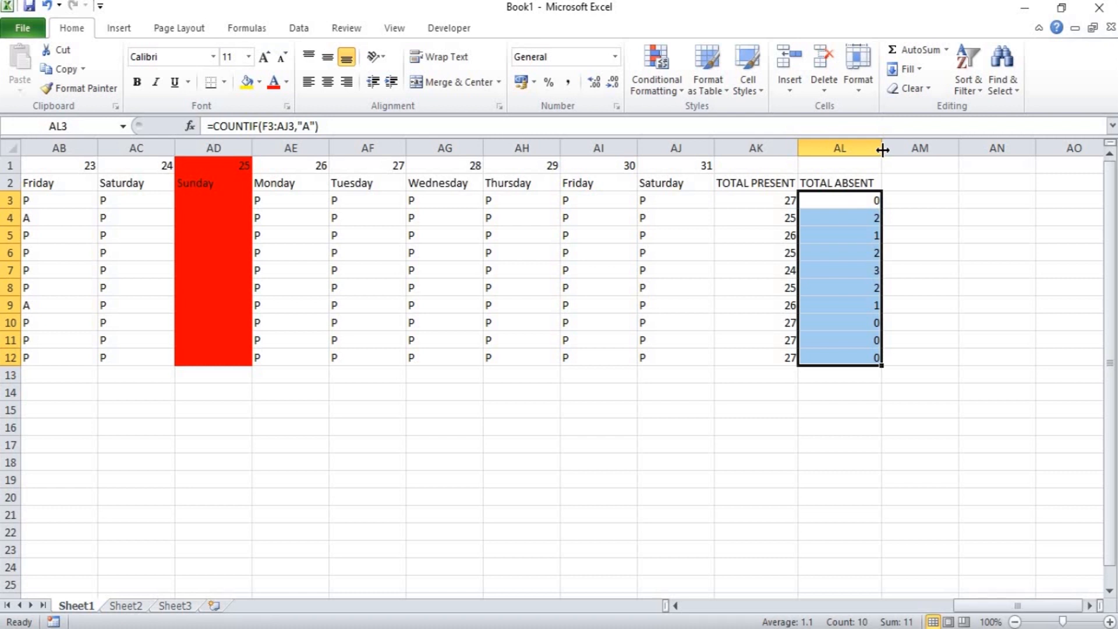
Add the header PER DAY SALARY in AM2, beside TOTAL ABSENT.
key(Right)
key(Up)
text(P)
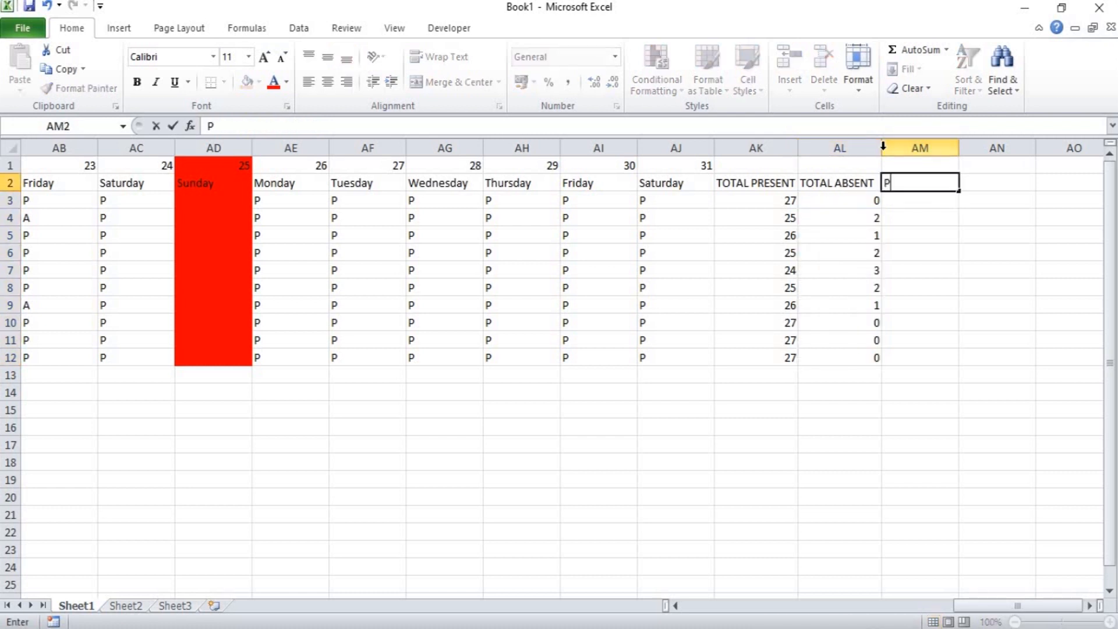
text(ER DAY SALARY)
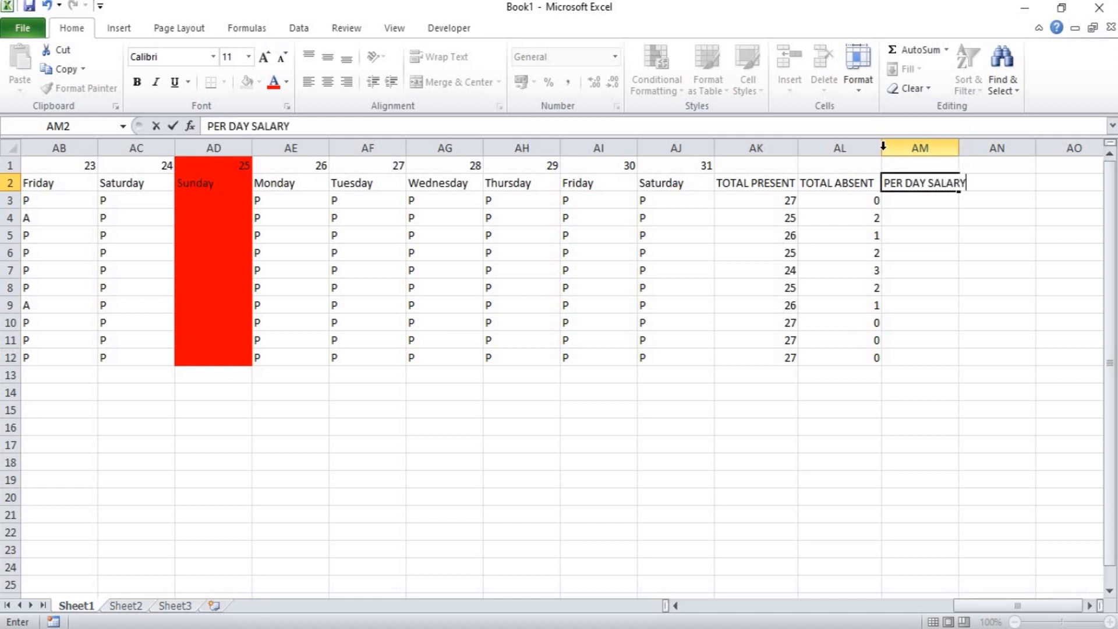
key(Tab)
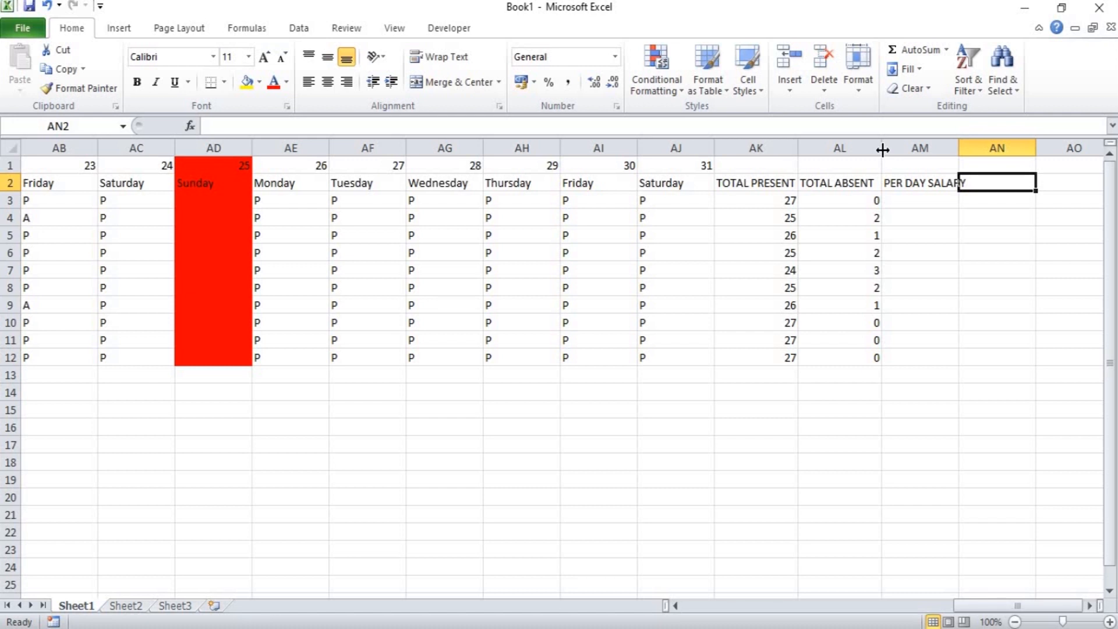
Add the headers PF, ESI and NET SALARY in AN2:AP2, and widen column AM to fit PER DAY SALARY.
text(PF)
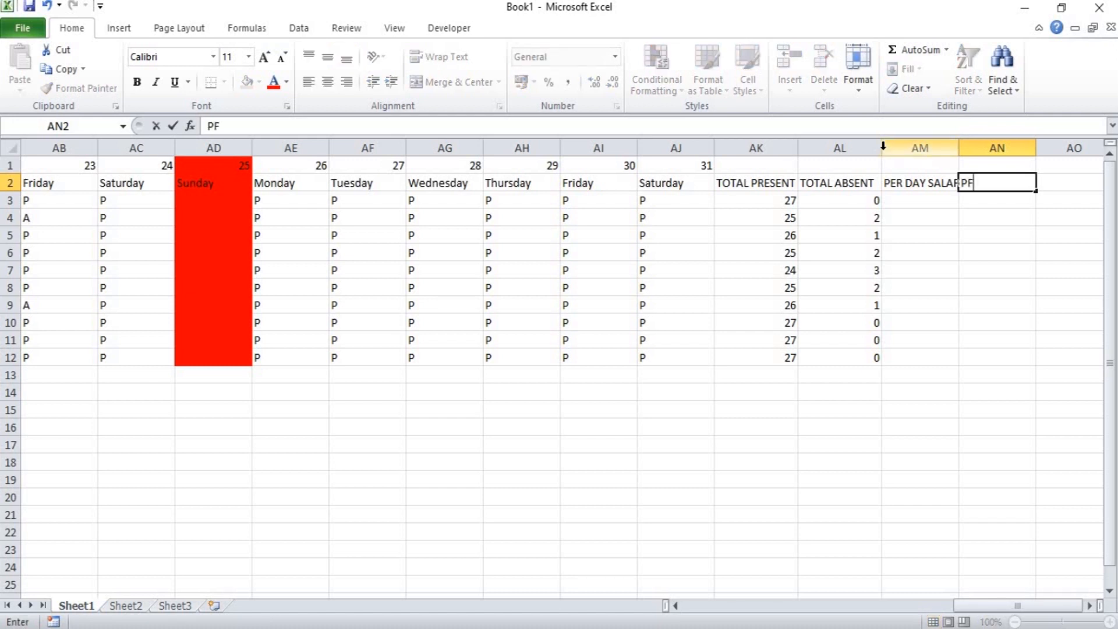
key(Tab)
text(I)
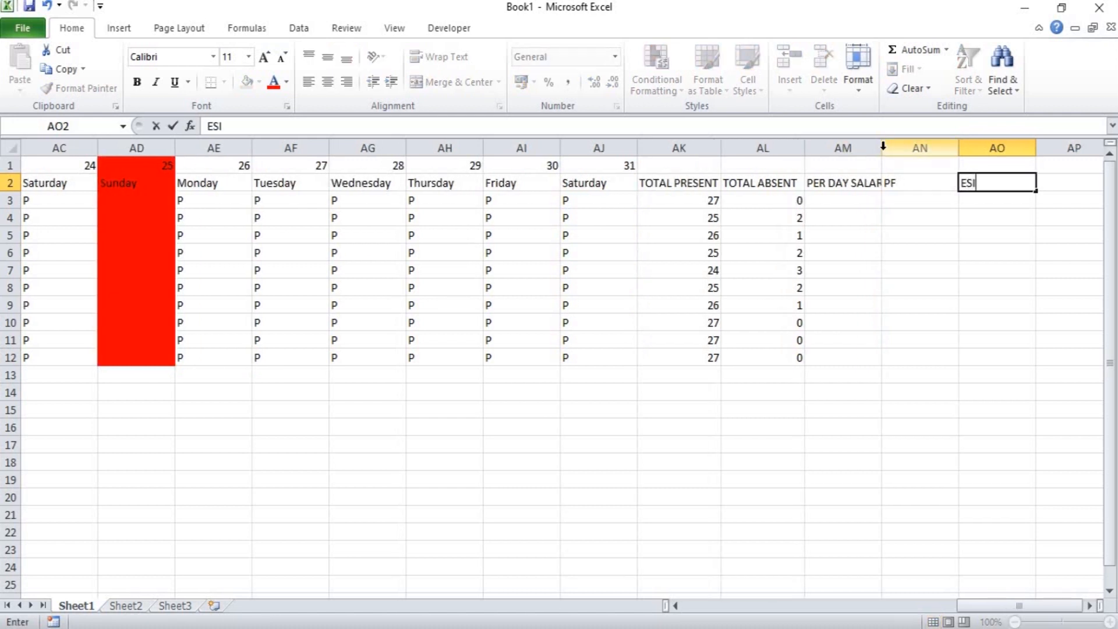
key(Tab)
text(NE)
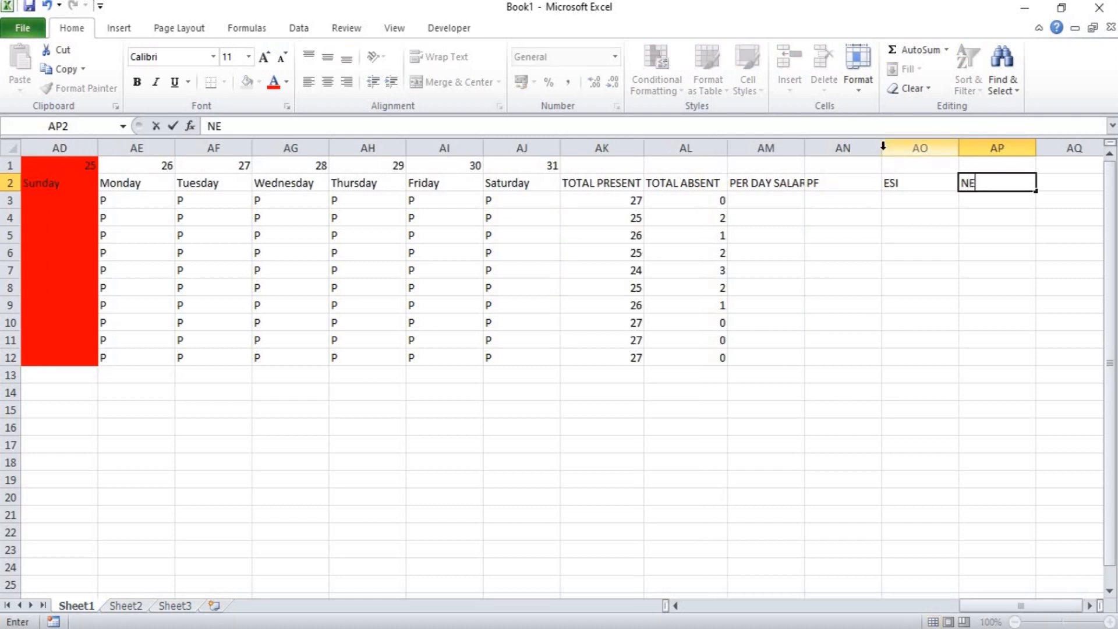
text(T SALAT)
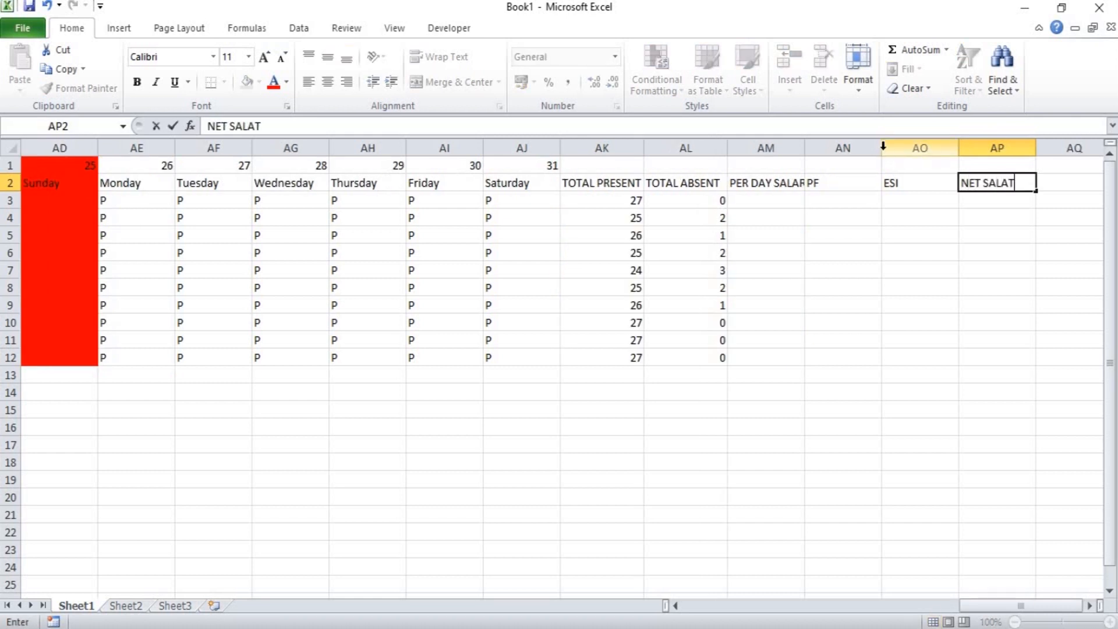
key(BackSpace)
text(RY)
key(Return)
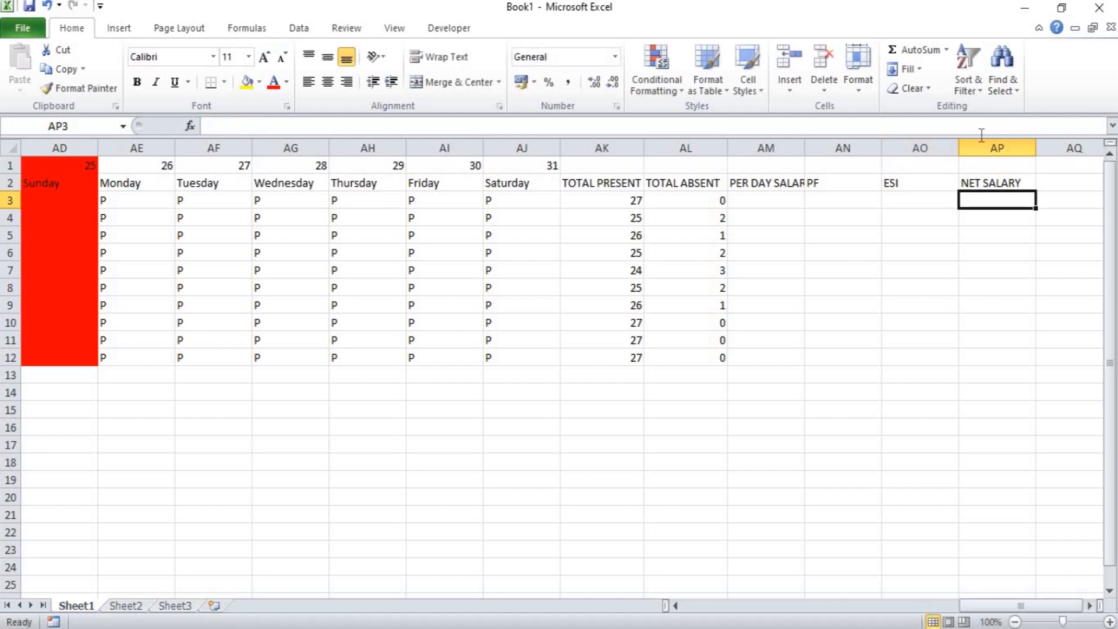
drag(803, 145, 821, 146)
Enter the formula =E30/30 in AM3 under PER DAY SALARY.
click(786, 200)
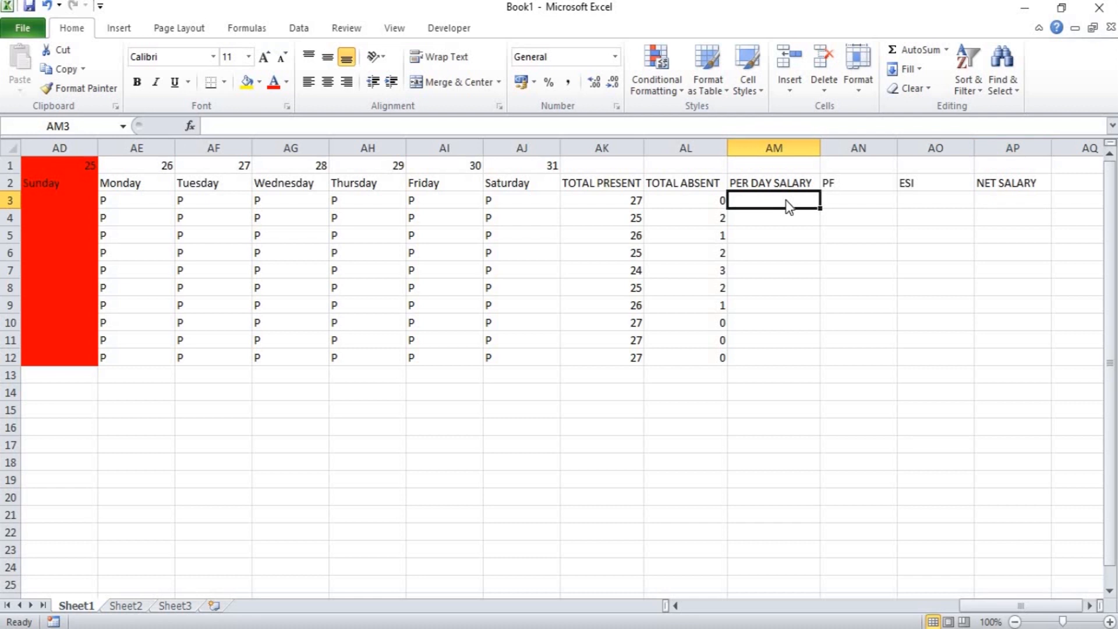
text(=)
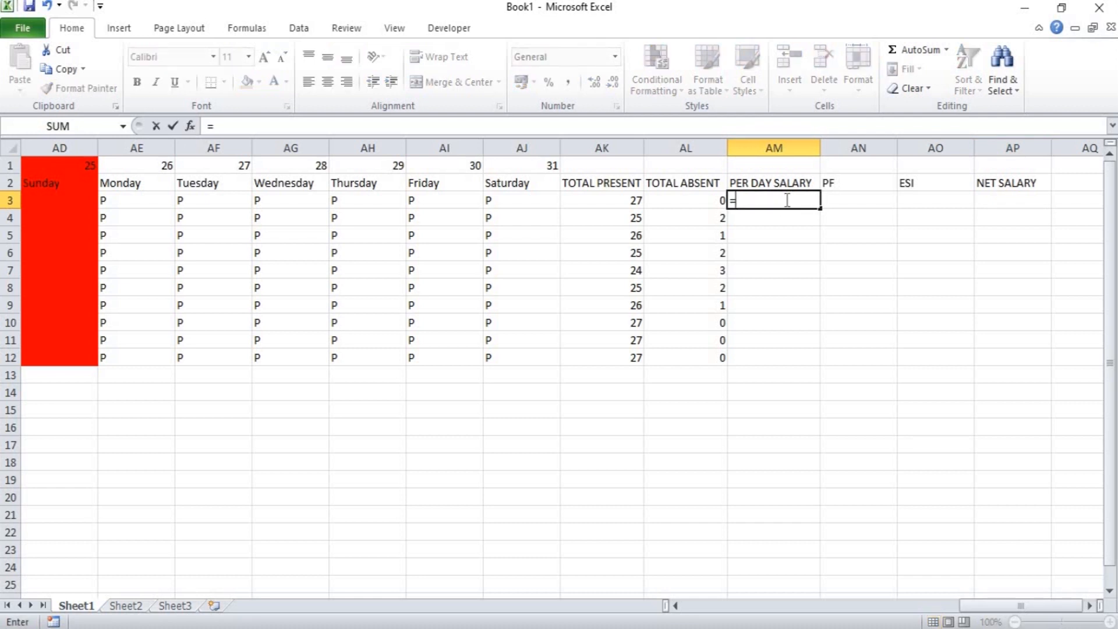
key(Left)
key(Left)
key(Left)
key(Left)
key(Left)
key(Left)
key(Left)
key(Left)
key(Left)
key(Left)
key(Left)
key(Left)
key(Left)
key(Left)
key(Left)
key(Left)
key(Left)
key(Left)
key(Left)
key(Left)
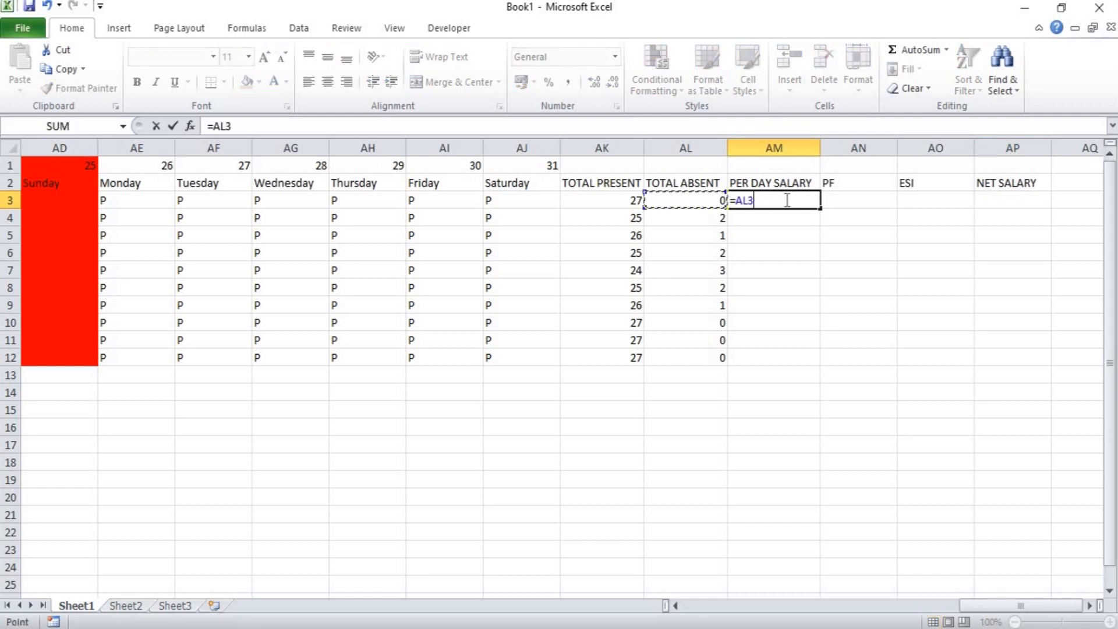
key(Left)
key(Left)
key(Left)
key(Left)
key(Left)
key(Left)
key(Left)
key(Left)
key(Left)
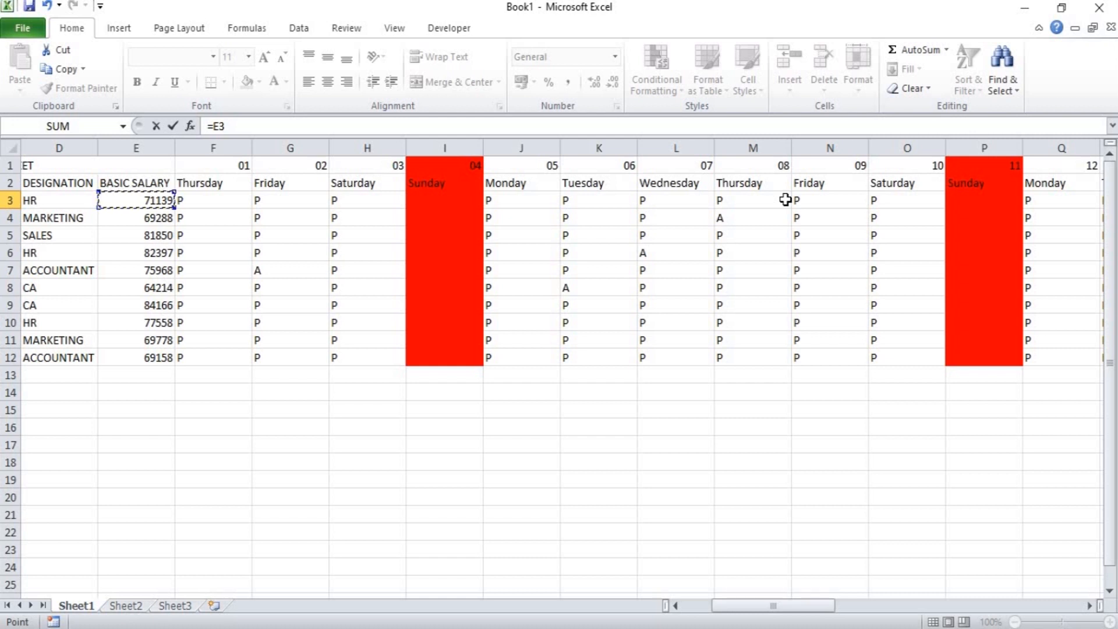
text(0)
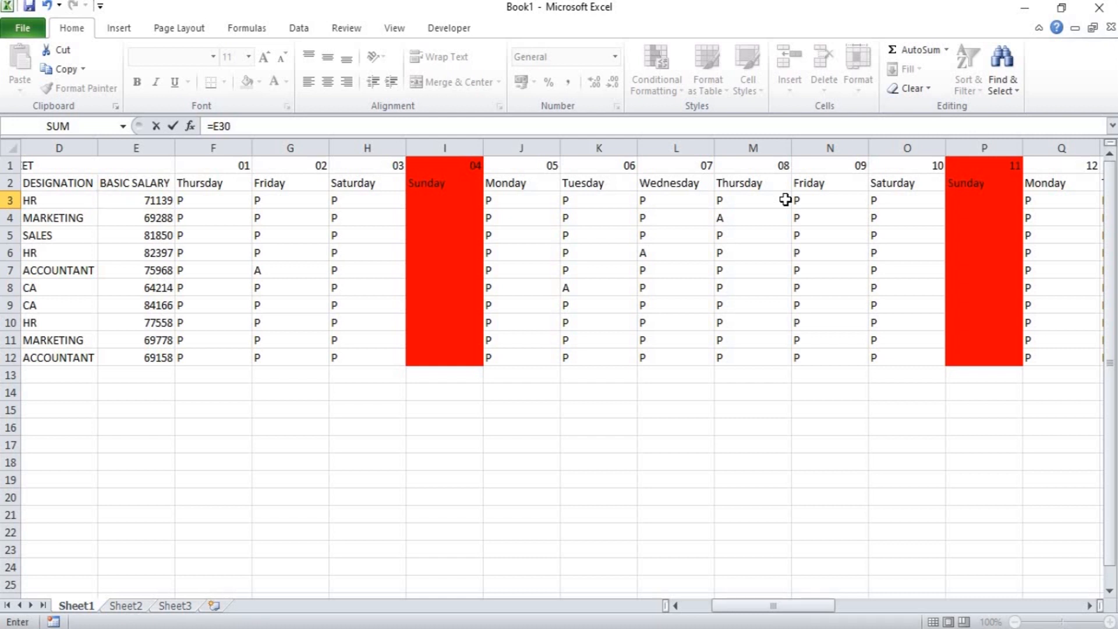
text(/30)
key(Return)
key(Up)
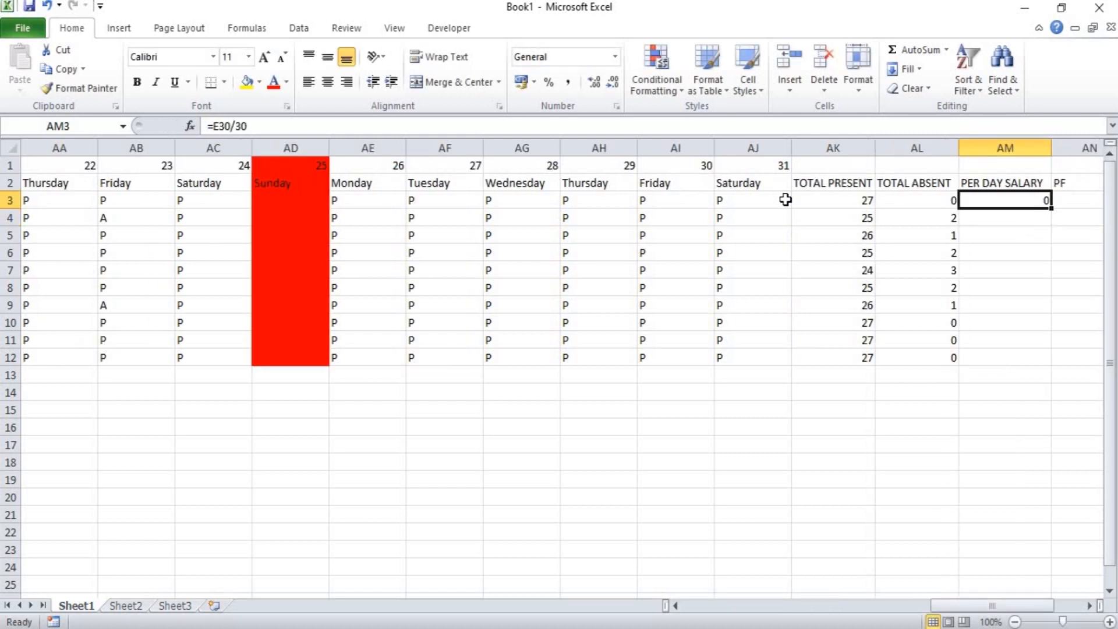
Set the divisor of the AM3 formula to 31 and reopen the formula to edit its E30 reference.
double_click(993, 200)
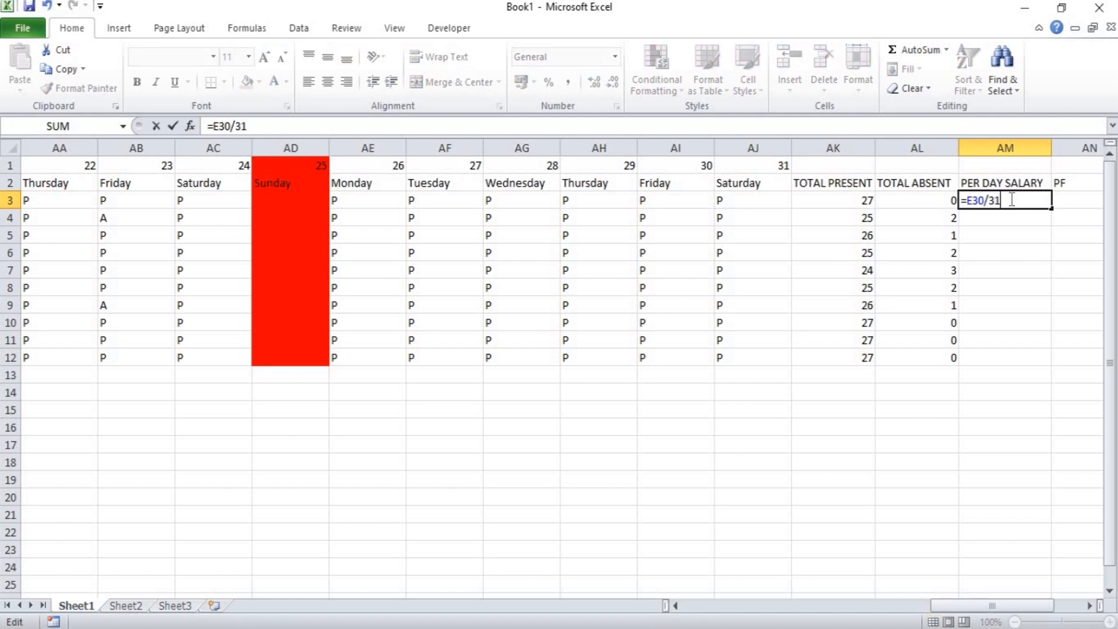
key(Return)
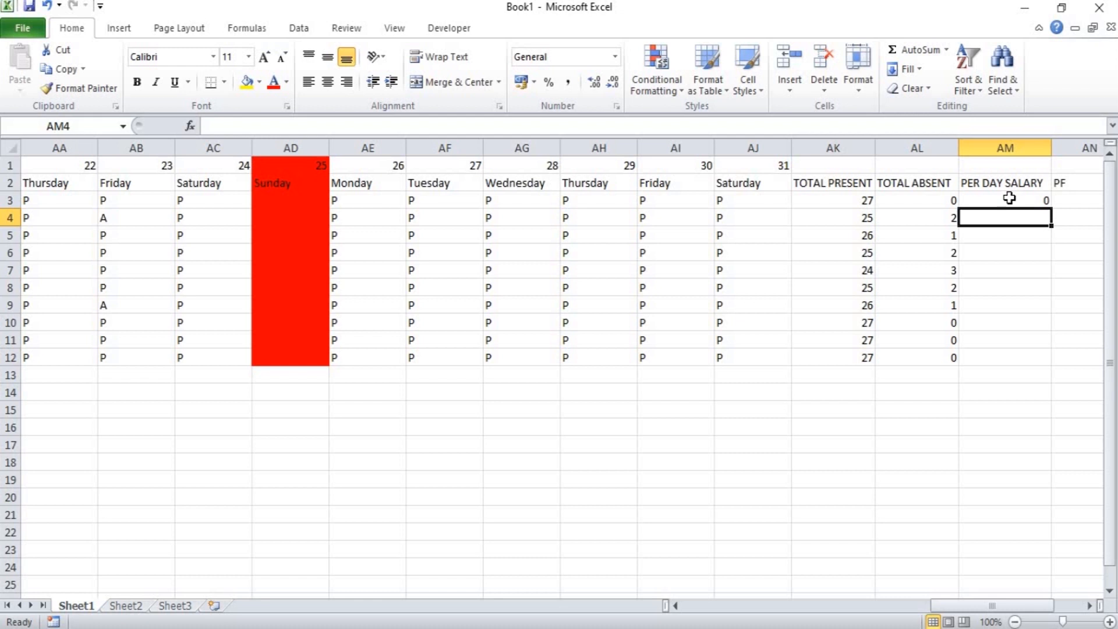
double_click(1010, 199)
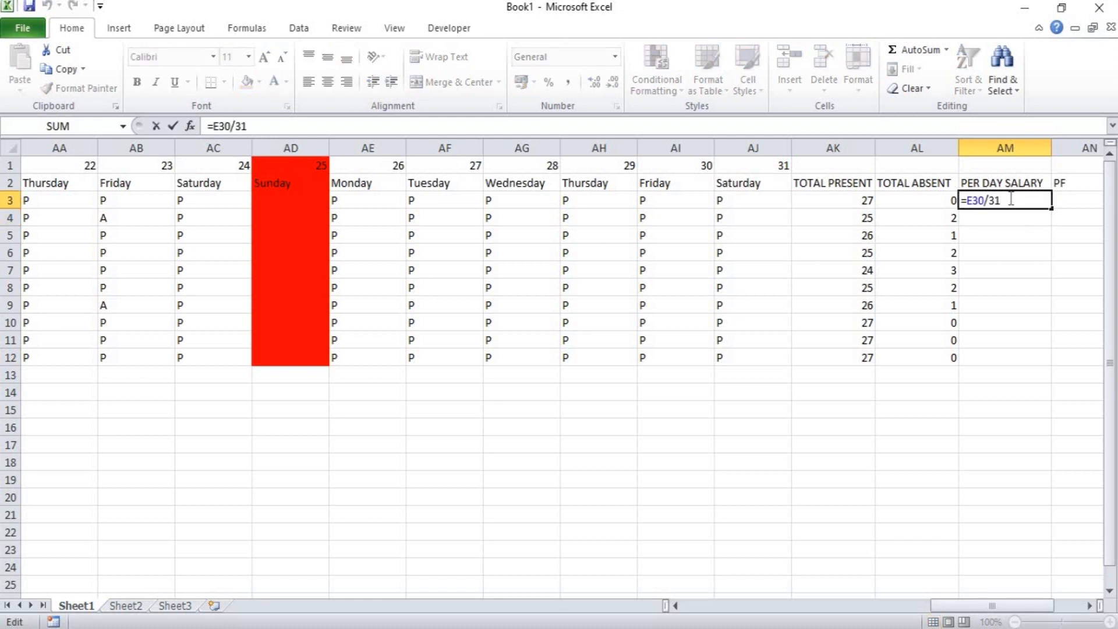
key(Left)
key(Left)
key(Left)
key(Left)
key(Left)
key(Left)
key(Return)
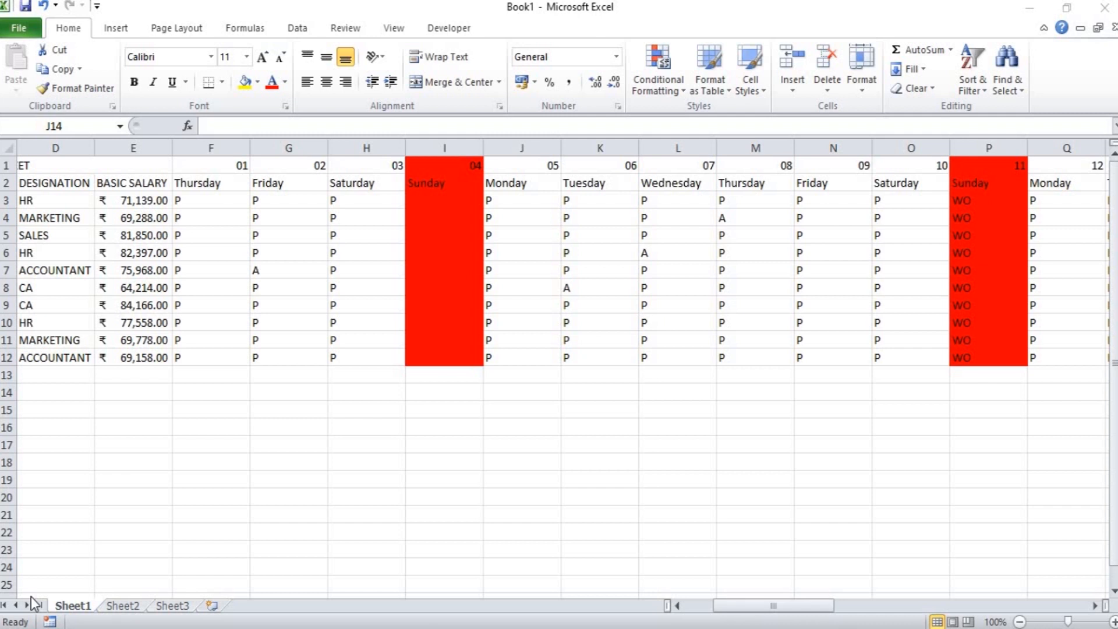
click(442, 403)
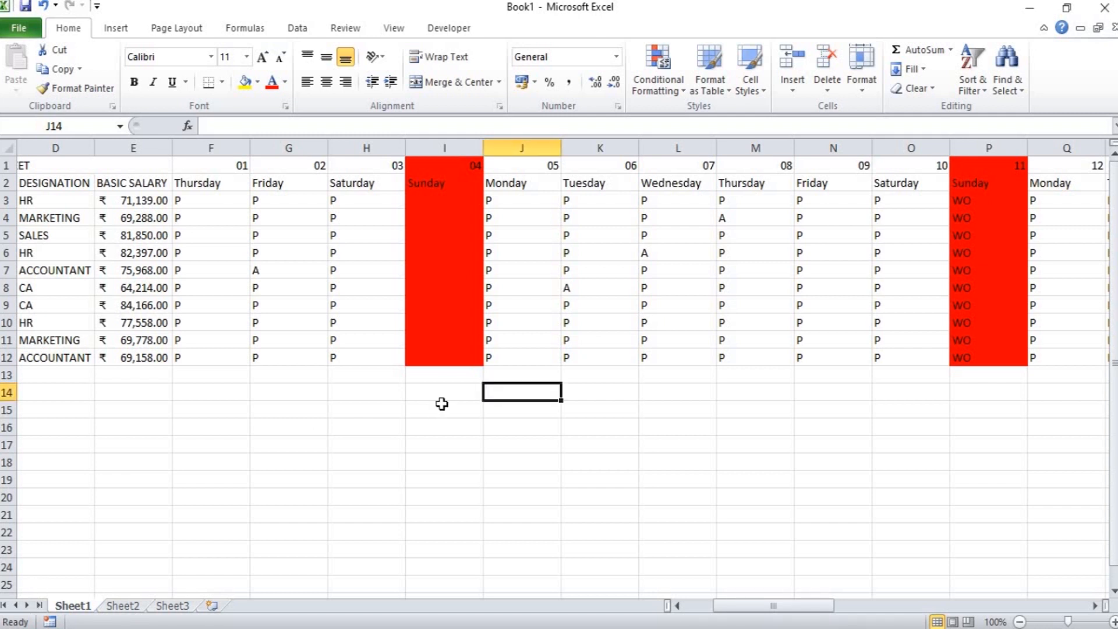
key(Right)
key(Right)
key(Right)
key(Right)
key(Right)
key(Right)
key(Right)
key(Right)
key(Right)
key(Right)
key(Right)
key(Right)
key(Right)
key(Right)
key(Right)
key(Right)
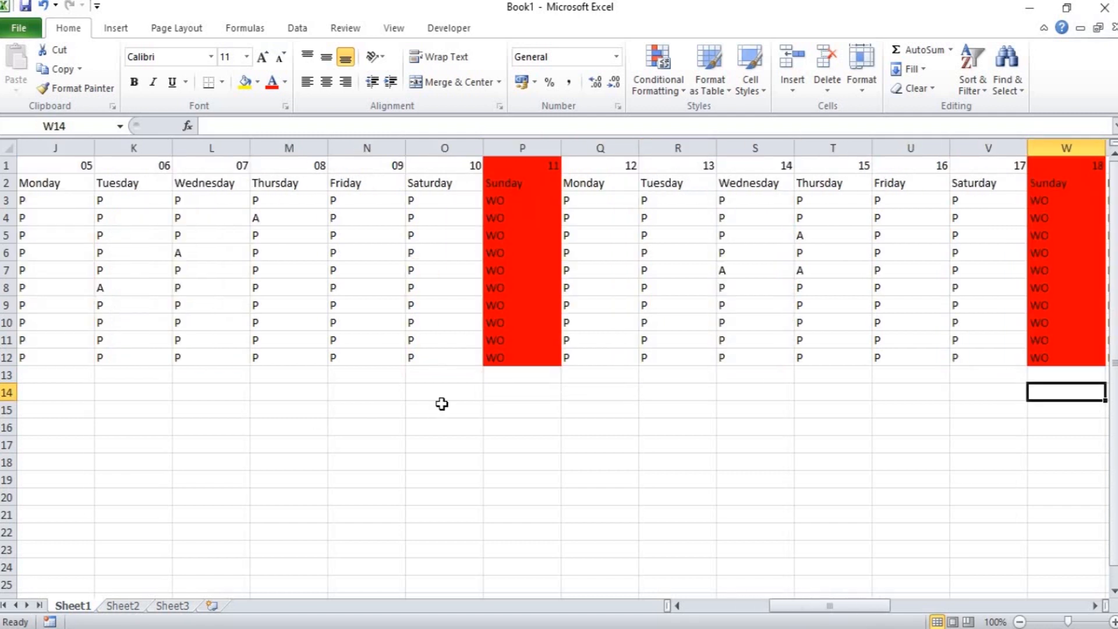
Review the Sunday week-off entries and the total and salary headers across the attendance sheet.
key(Right)
key(Right)
key(Right)
key(Right)
key(Right)
key(Right)
key(Right)
key(Right)
key(Right)
key(Right)
key(Right)
key(Right)
key(Right)
key(Right)
key(Right)
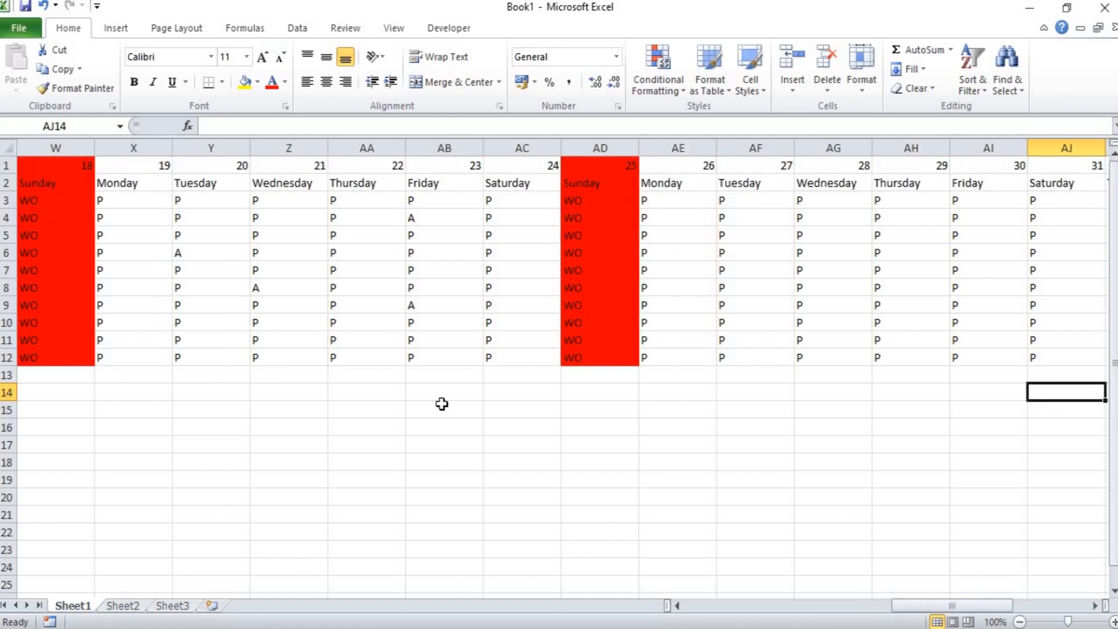
key(Right)
key(Right)
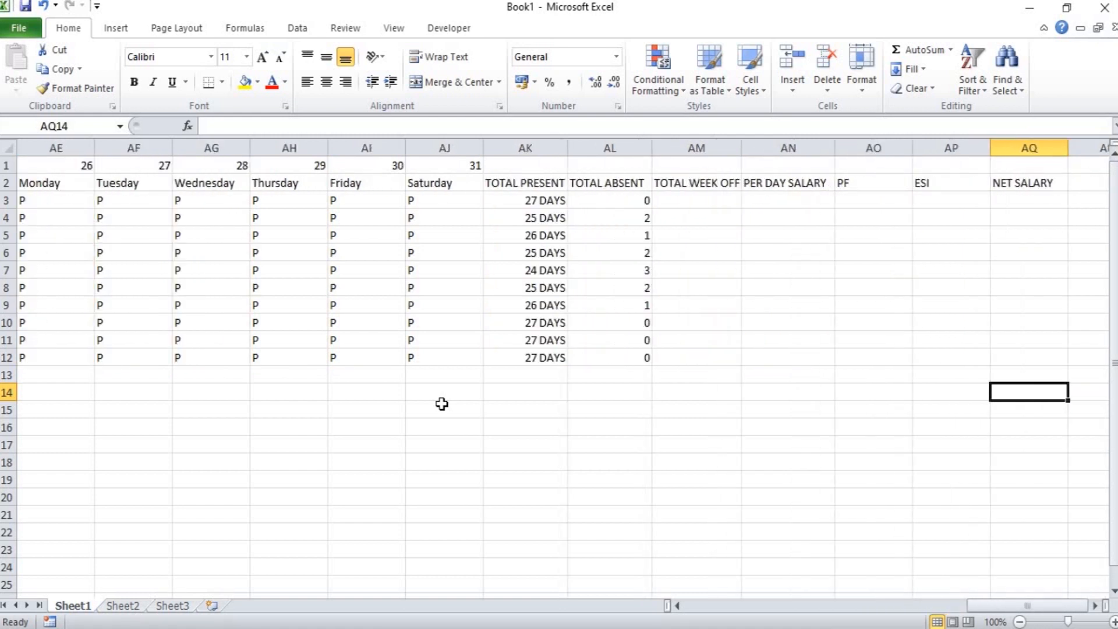
key(Left)
key(Left)
key(Left)
key(Left)
key(Left)
key(Left)
key(Left)
key(Left)
key(Left)
key(Left)
key(Left)
key(Left)
key(Left)
key(Left)
key(Left)
key(Left)
key(Left)
key(Left)
key(Left)
key(Left)
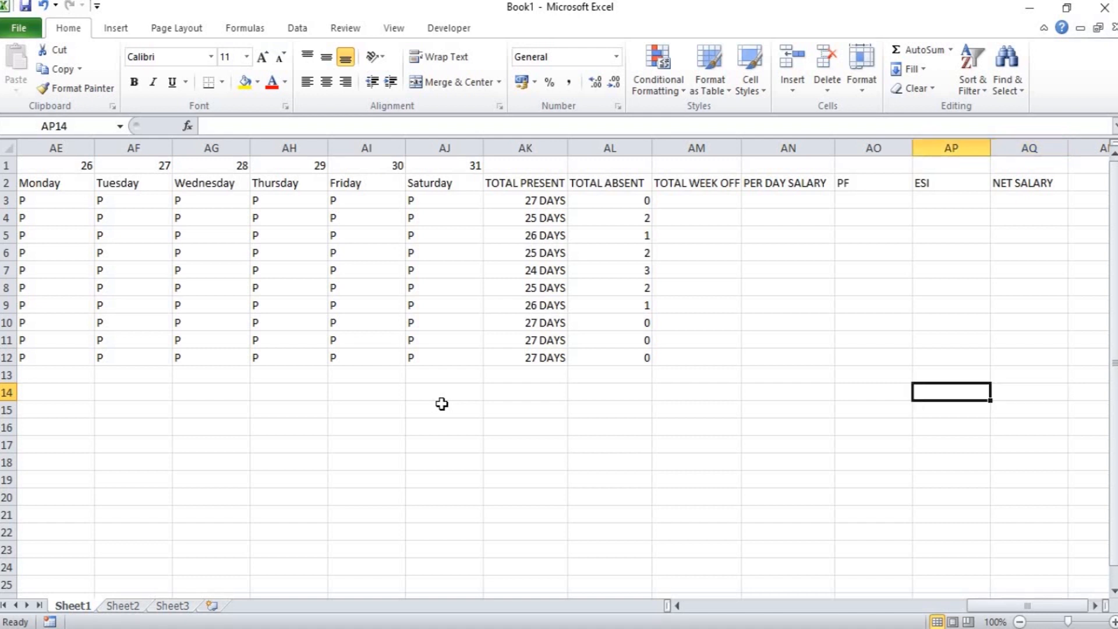
key(Left)
key(Left)
key(Left)
key(Left)
key(Left)
key(Left)
key(Left)
key(Left)
key(Left)
key(Left)
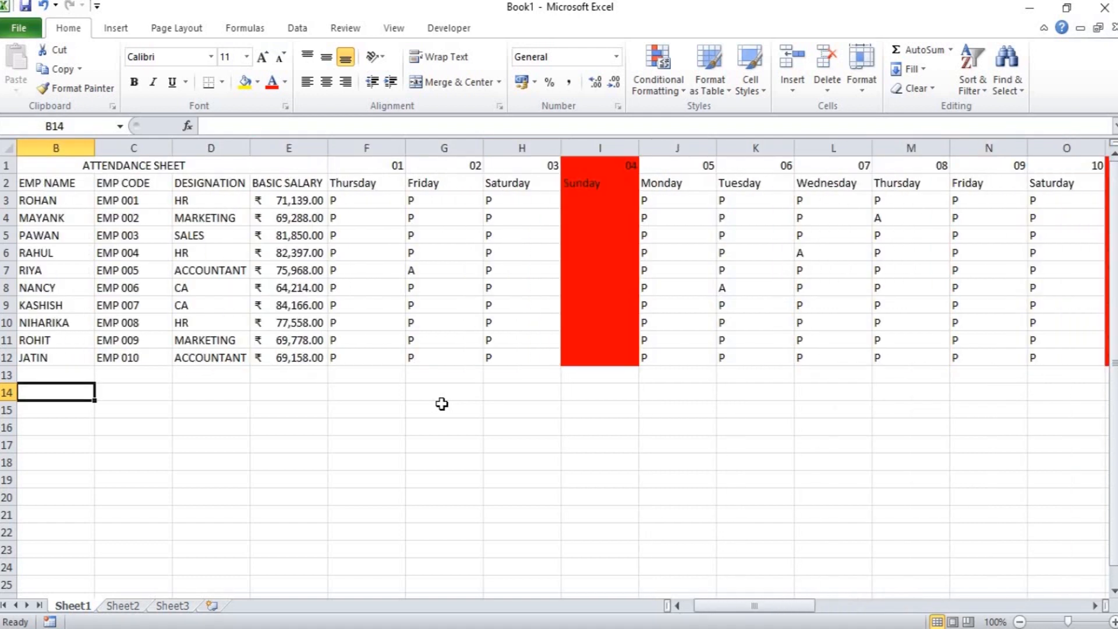
Enter WO in I3 under Sunday 04 and fill it down to I12.
click(584, 202)
text(WO)
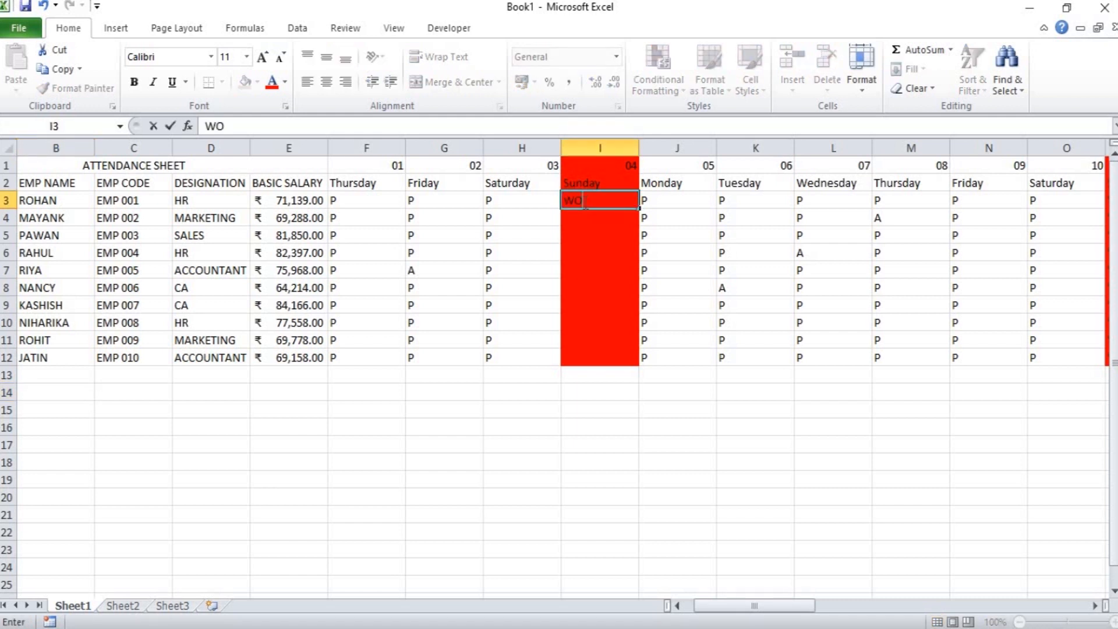
key(shift+Down)
key(shift+Down)
key(shift+Down)
key(shift+Down)
key(shift+Down)
key(shift+Down)
key(shift+Down)
key(shift+Down)
key(shift+Down)
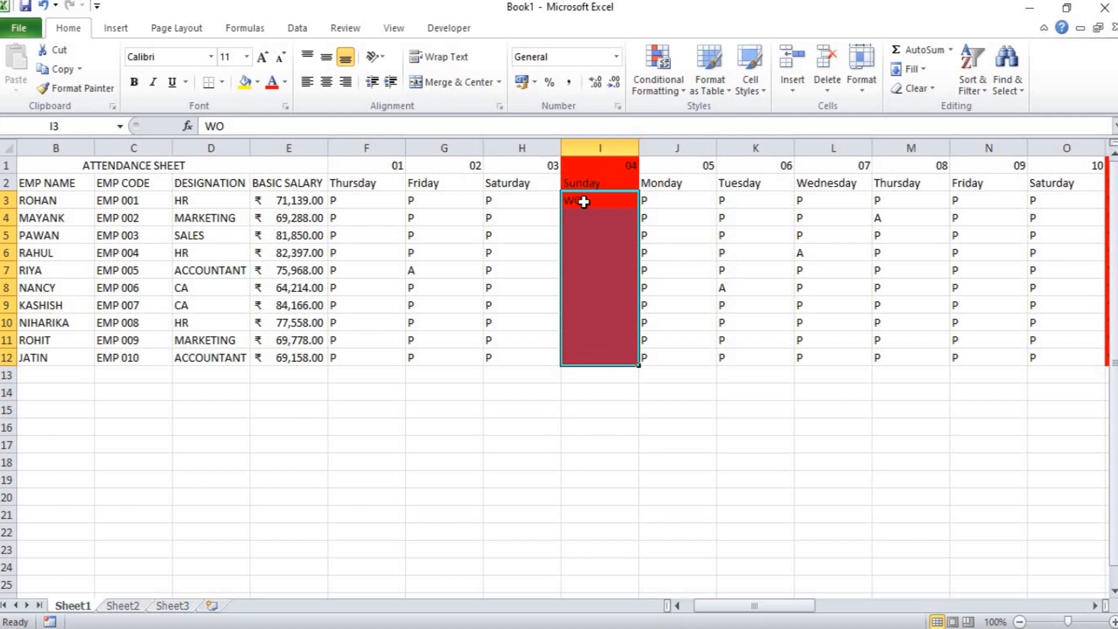
key(ctrl+d)
Start a COUNTIF formula in AM3 under TOTAL WEEK OFF.
key(Right)
key(Right)
key(Right)
key(Right)
key(Right)
key(Right)
key(Right)
key(Right)
key(Right)
key(Right)
key(Right)
key(Right)
key(Right)
key(Right)
key(Right)
key(Right)
key(Right)
key(Right)
key(Right)
key(Right)
key(Right)
key(Right)
key(Right)
key(Right)
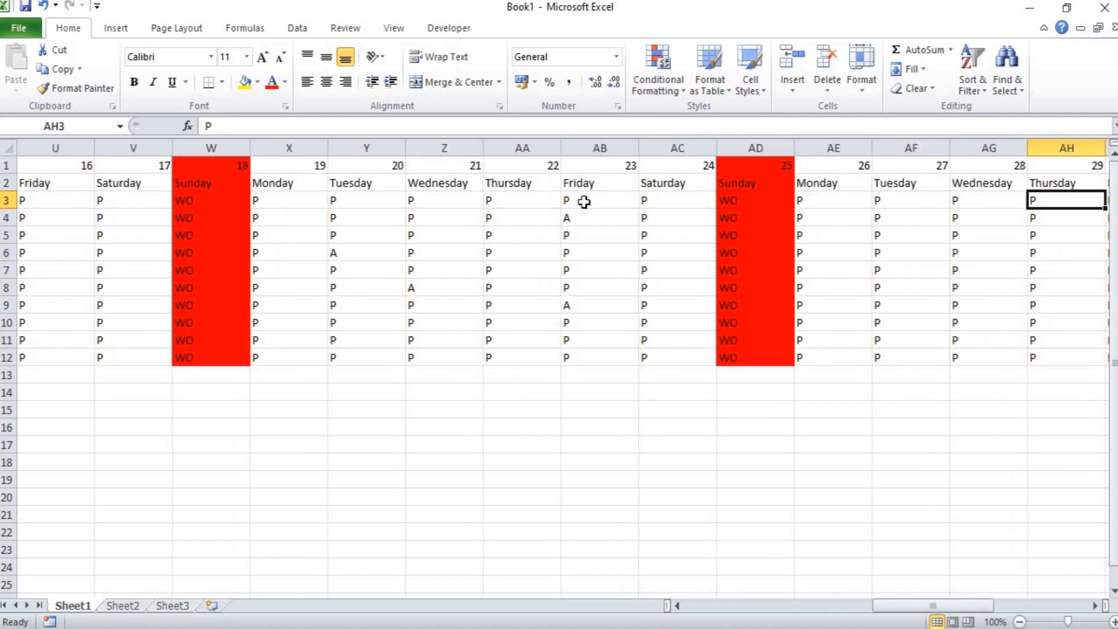
key(Right)
key(Right)
key(Right)
key(Right)
key(Right)
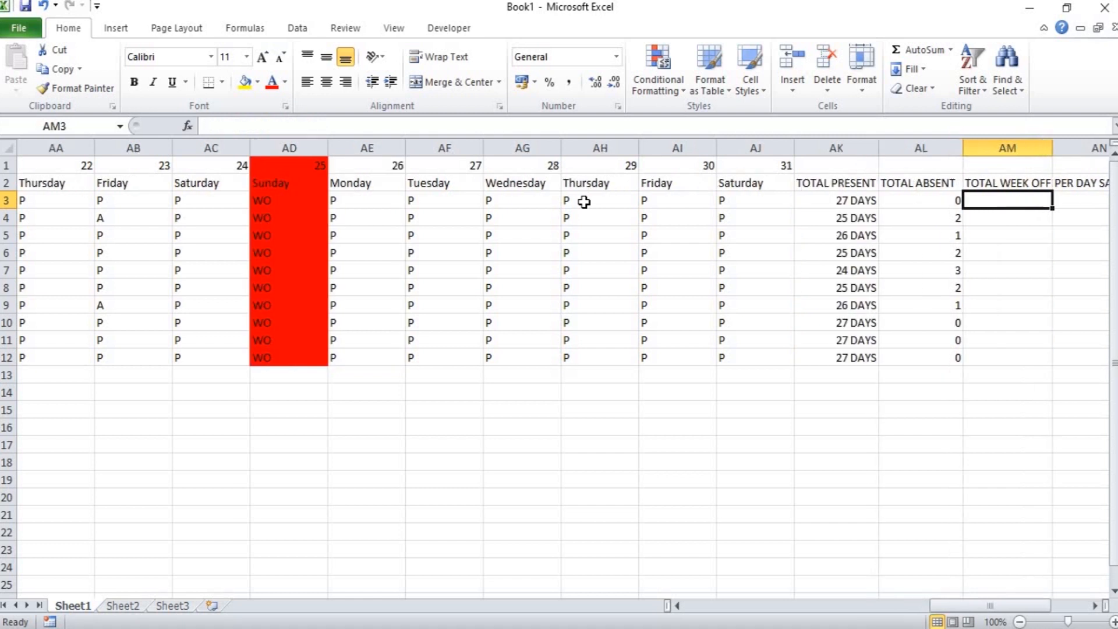
text(=CO)
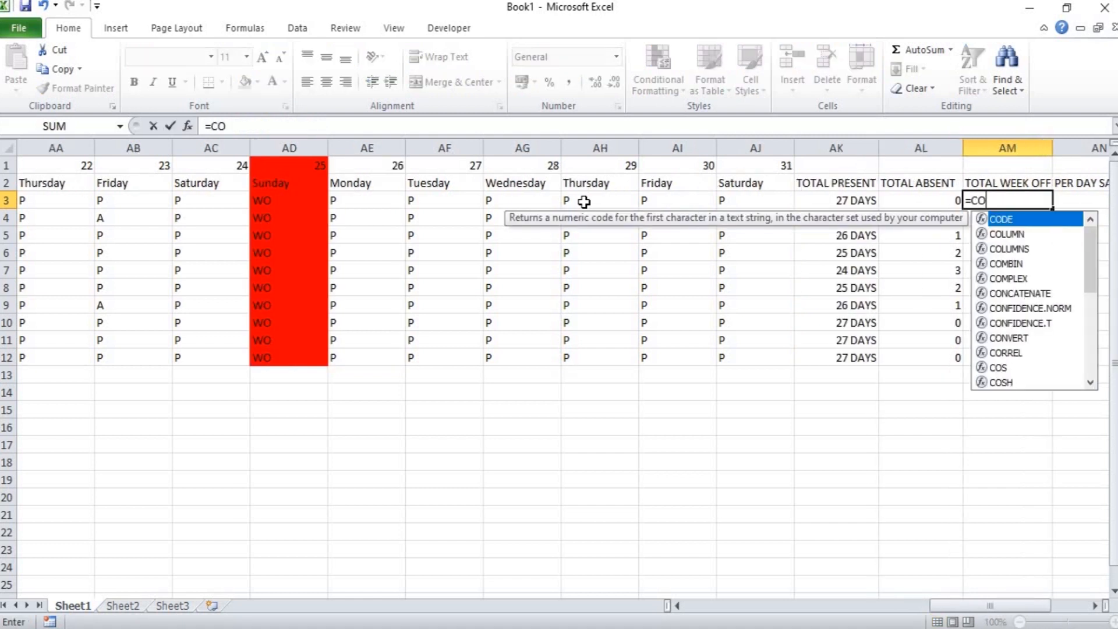
text(UNTI)
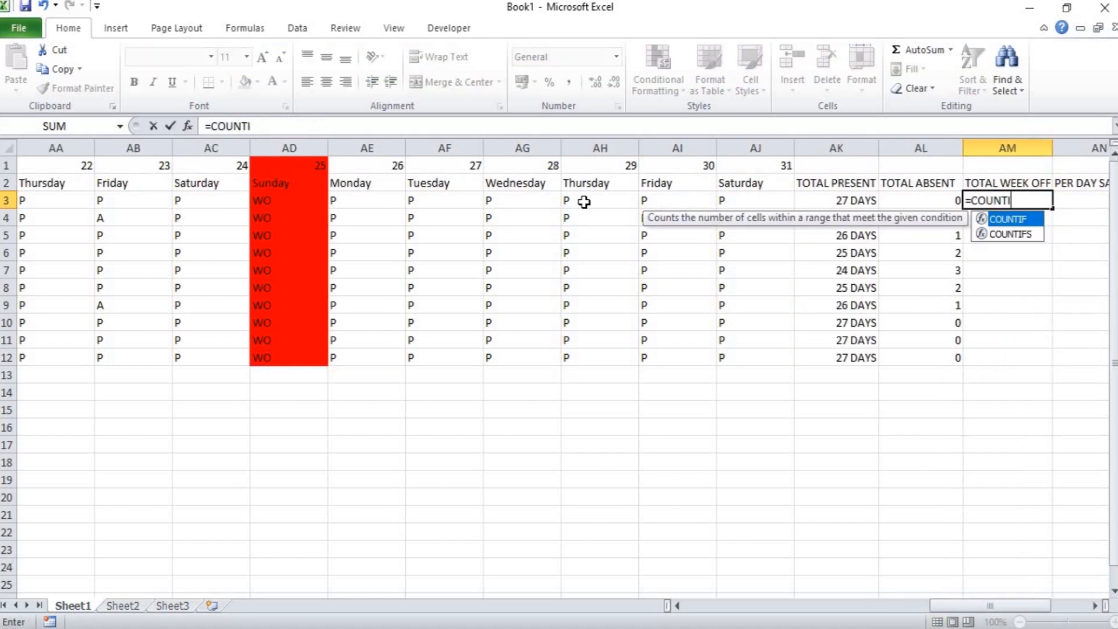
text(F()
Complete the COUNTIF formula with the range F3:AJ3 and the criterion "WO".
key(Left)
key(Left)
key(Left)
key(Left)
key(Left)
key(Left)
key(Left)
key(Left)
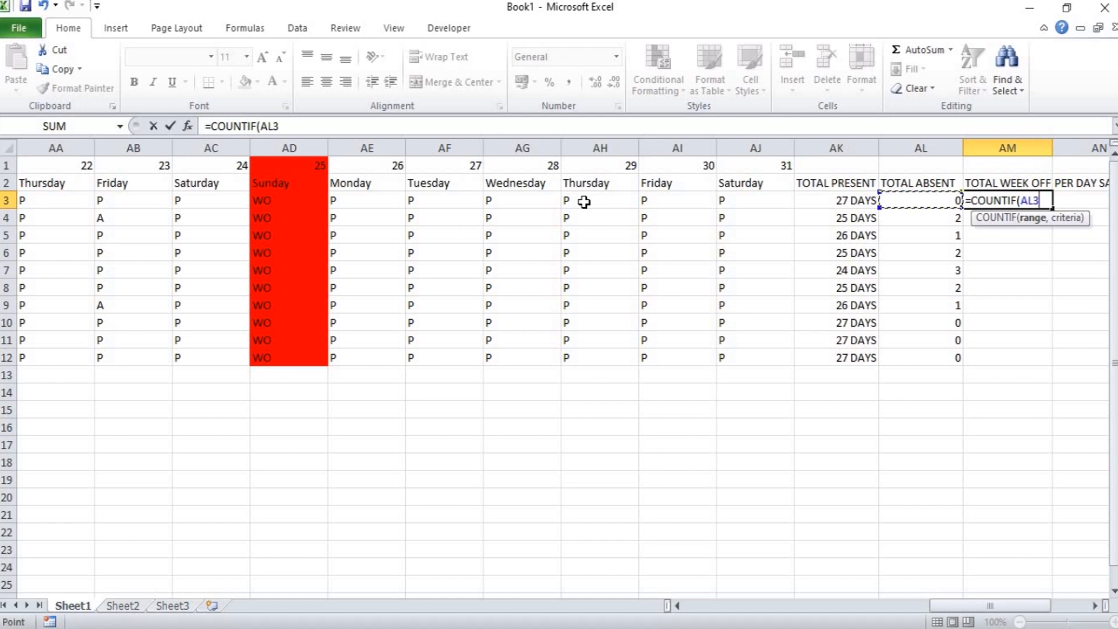
key(Left)
key(Left)
key(Left)
key(Left)
key(Left)
key(Left)
key(Left)
key(Left)
key(Left)
key(Left)
key(Left)
key(Left)
key(Left)
key(Left)
key(Left)
key(Left)
key(Left)
key(Left)
key(Left)
key(Left)
key(Right)
key(Right)
key(Right)
key(Right)
key(Right)
key(shift+Right)
key(shift+Right)
key(shift+Right)
key(shift+Right)
key(shift+Right)
key(shift+Right)
key(shift+Right)
key(shift+Right)
key(shift+Right)
key(shift+Right)
key(shift+Right)
key(shift+Right)
key(shift+Right)
key(shift+Right)
key(shift+Right)
key(shift+Right)
key(shift+Right)
key(shift+Right)
key(shift+Right)
key(shift+Right)
key(shift+Right)
key(shift+Right)
key(shift+Right)
key(shift+Right)
key(shift+Right)
key(shift+Right)
key(shift+Right)
key(shift+Right)
key(shift+Right)
key(shift+Right)
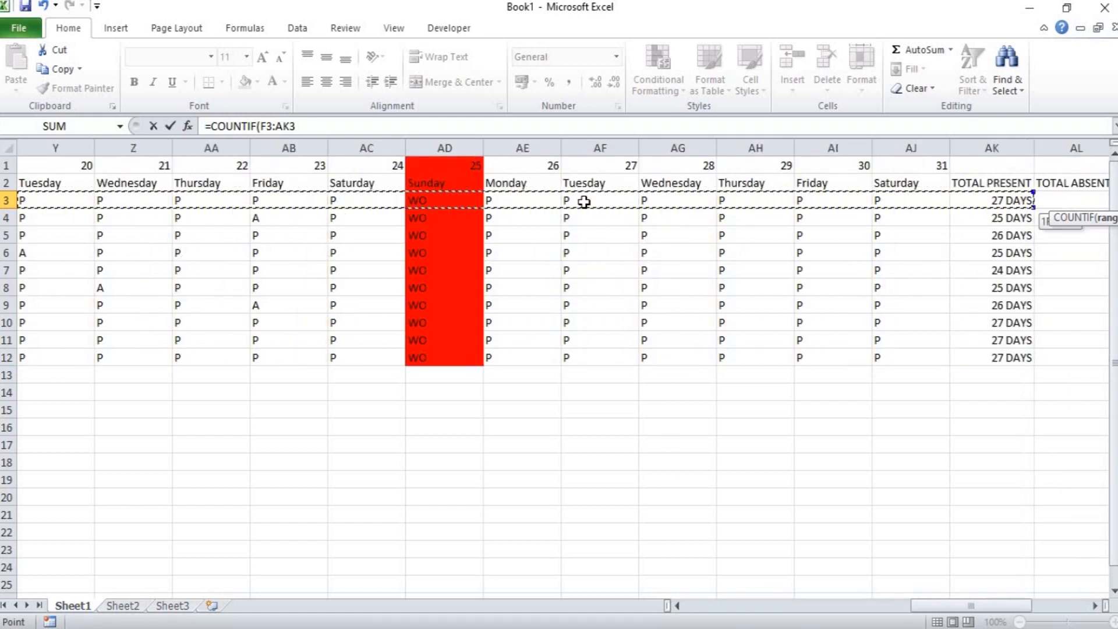
text(,)
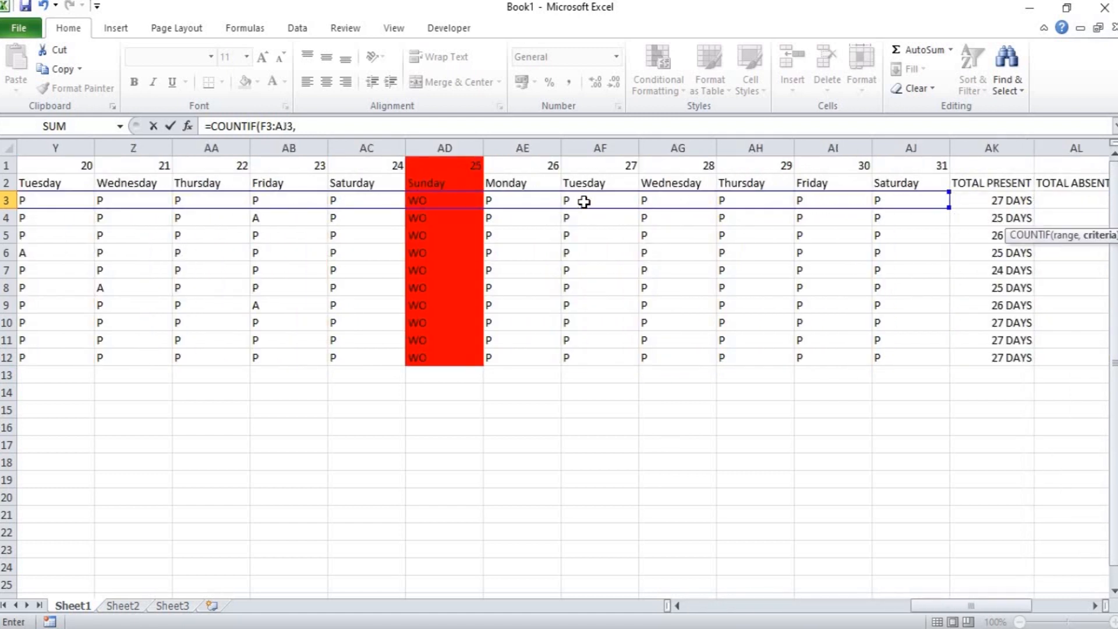
text("WO")
key(Return)
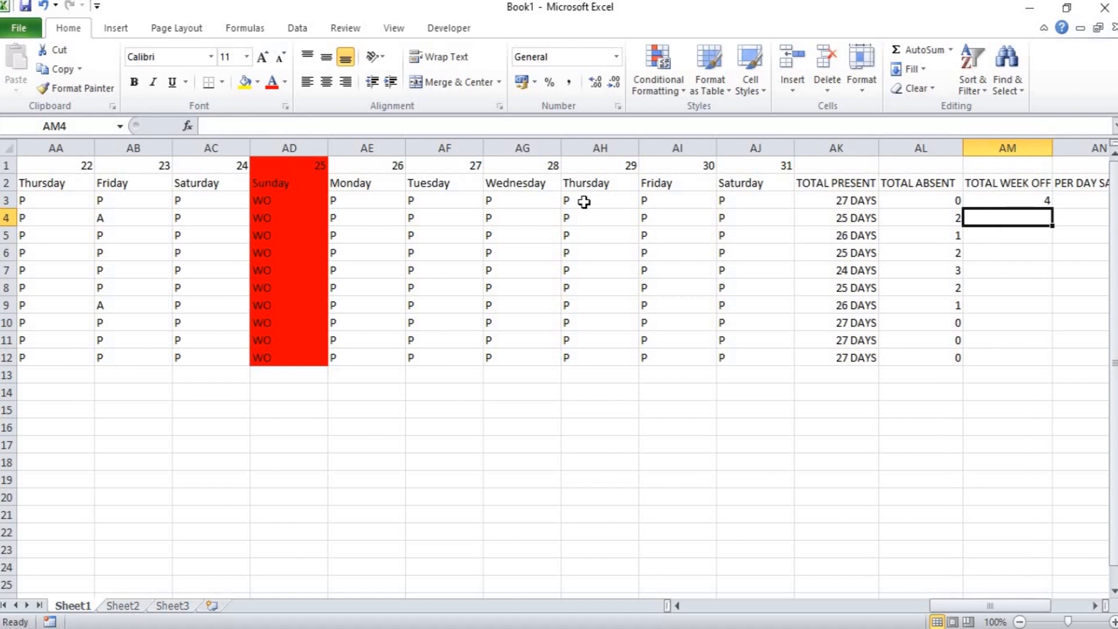
Fill the TOTAL WEEK OFF formula from AM3 down to AM12.
key(Up)
key(shift+Down)
key(shift+Down)
key(shift+Down)
key(shift+Down)
key(shift+Down)
key(shift+Down)
key(shift+Down)
key(shift+Down)
key(shift+Down)
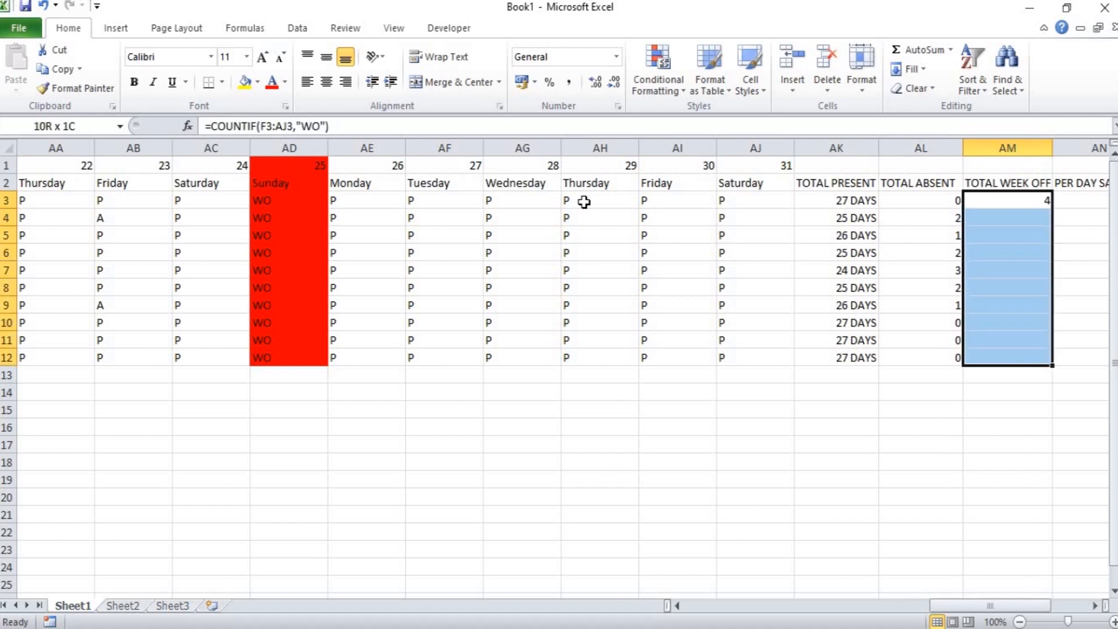
key(ctrl+d)
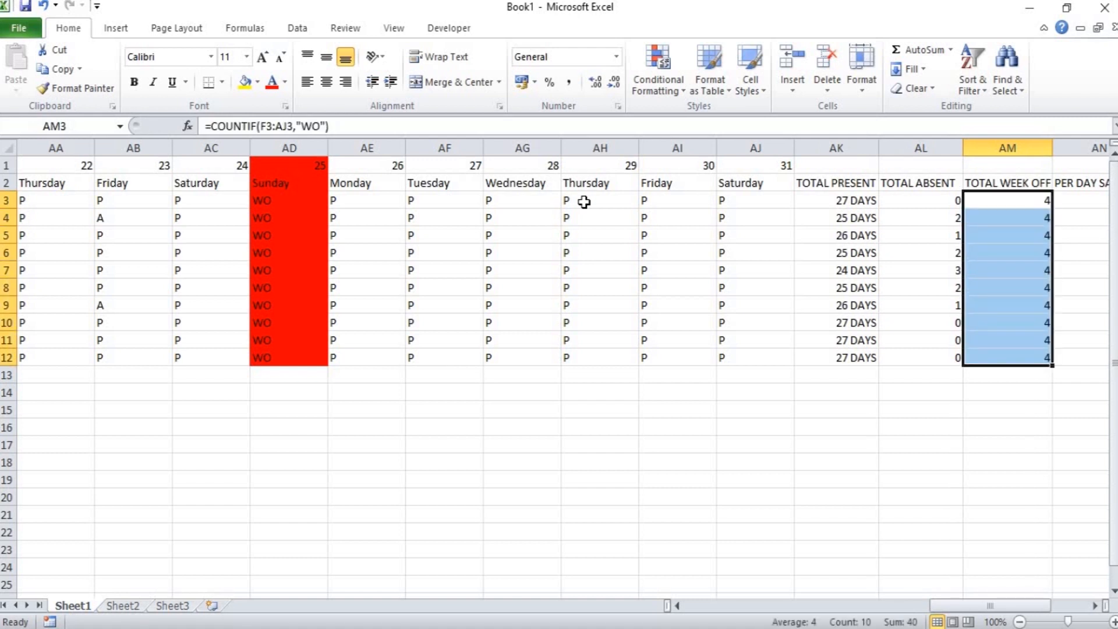
Enter the formula =E3/30 in AN3 under PER DAY SALARY.
key(Right)
text(=)
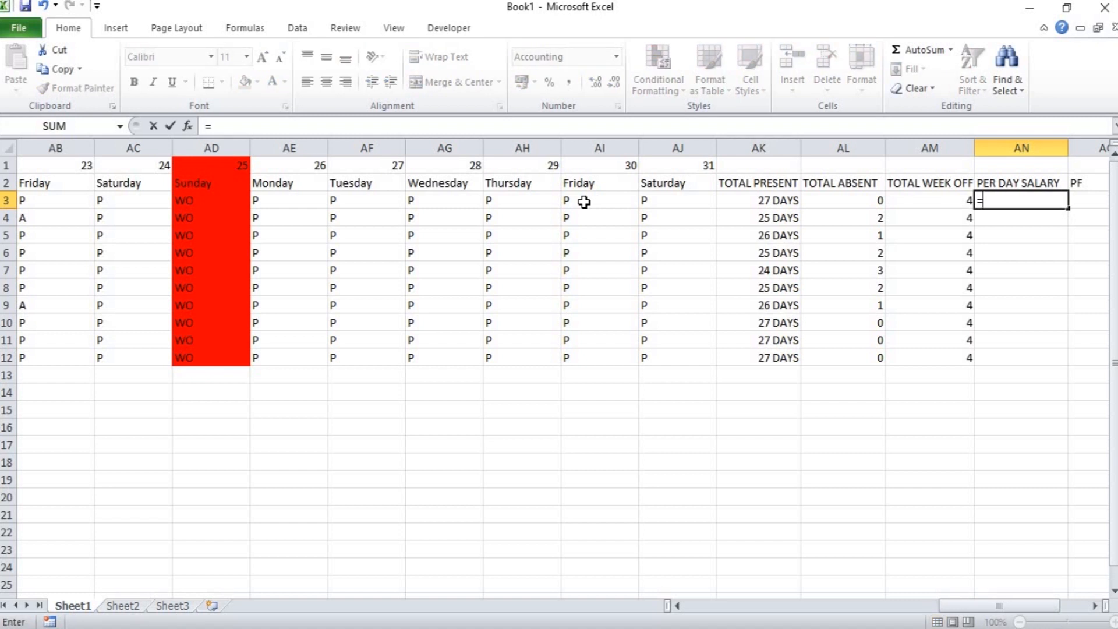
key(Left)
key(Left)
key(Left)
key(Left)
key(Left)
key(Left)
key(Left)
key(Left)
key(Left)
key(Left)
key(Left)
key(Left)
key(Left)
key(Left)
key(Left)
key(Left)
key(Left)
key(Left)
key(Left)
key(Left)
key(Left)
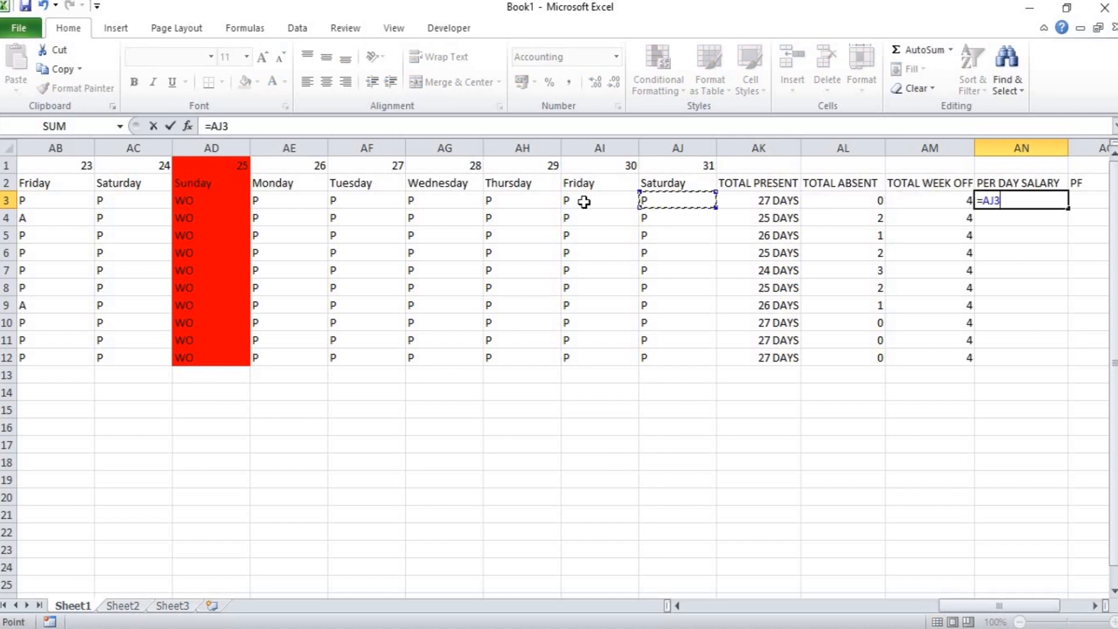
key(Left)
key(Left)
key(Left)
key(Left)
key(Left)
key(Left)
key(Left)
key(Left)
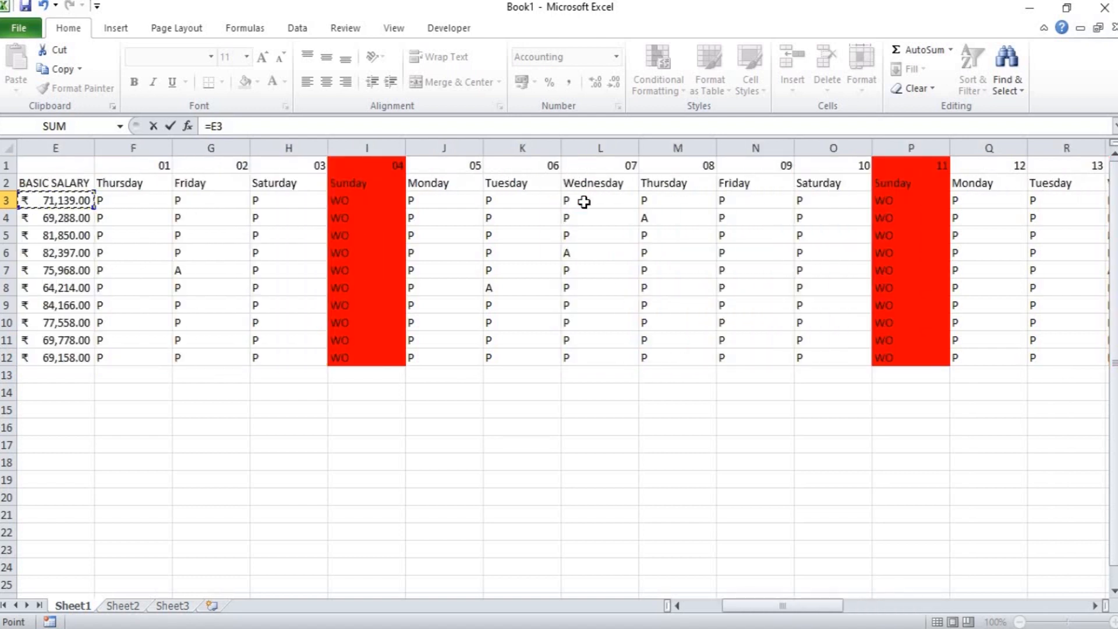
text(/30)
key(Return)
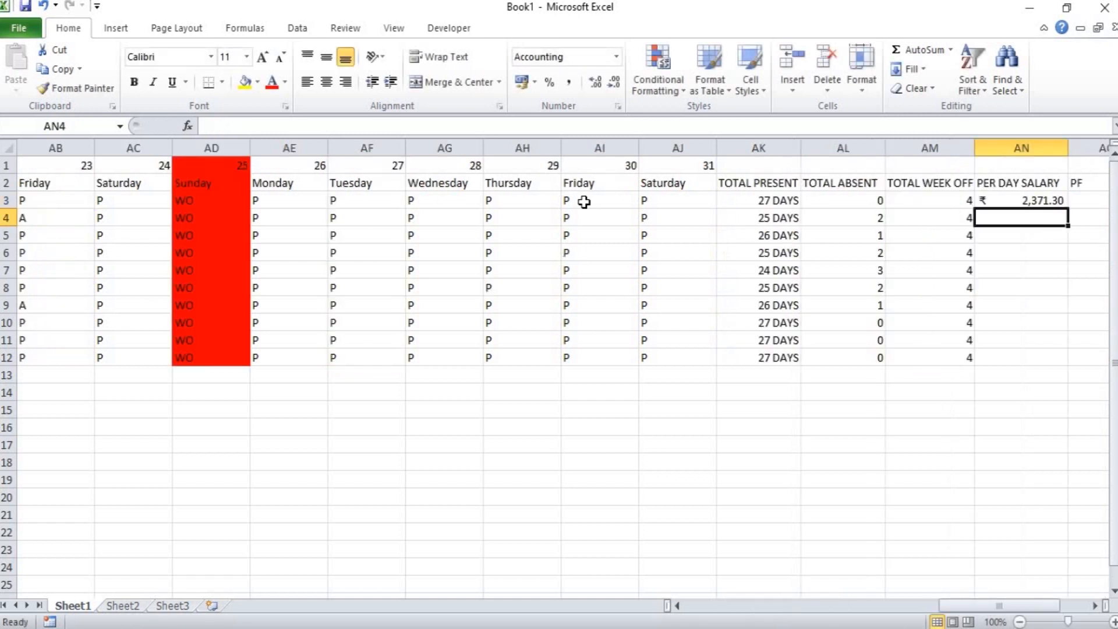
Fill the PER DAY SALARY formula from AN3 down to AN12.
key(Up)
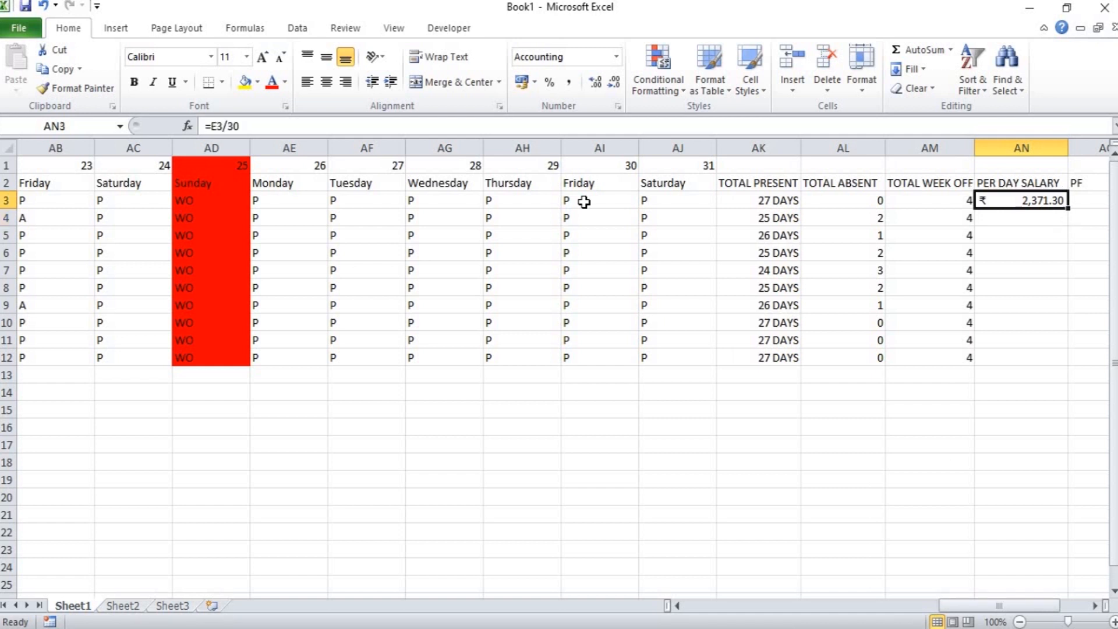
key(shift+Down)
key(shift+Down)
key(shift+Down)
key(shift+Down)
key(shift+Down)
key(shift+Down)
key(shift+Down)
key(shift+Down)
key(shift+Down)
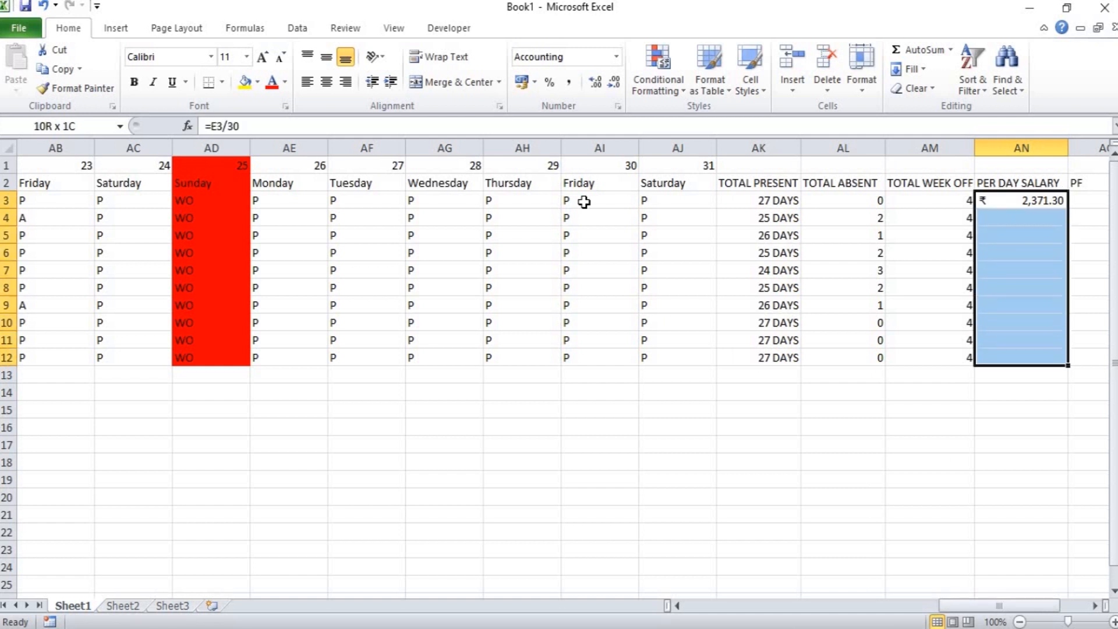
key(ctrl+d)
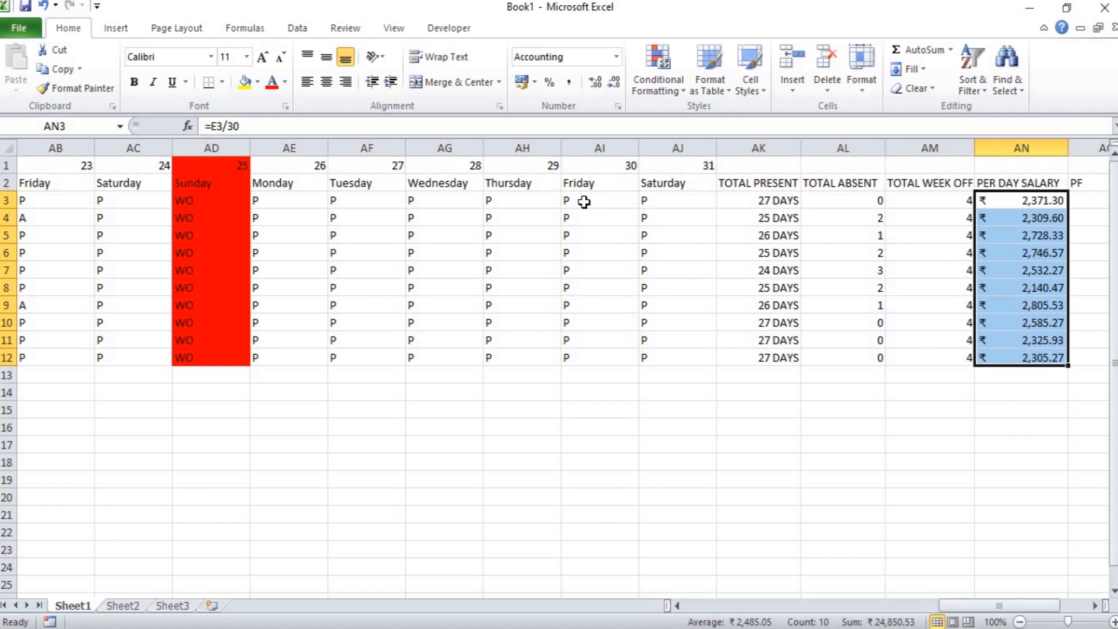
Enter the formula =E3*5% in AO3 under PF to calculate it from the basic salary.
key(Right)
text(=)
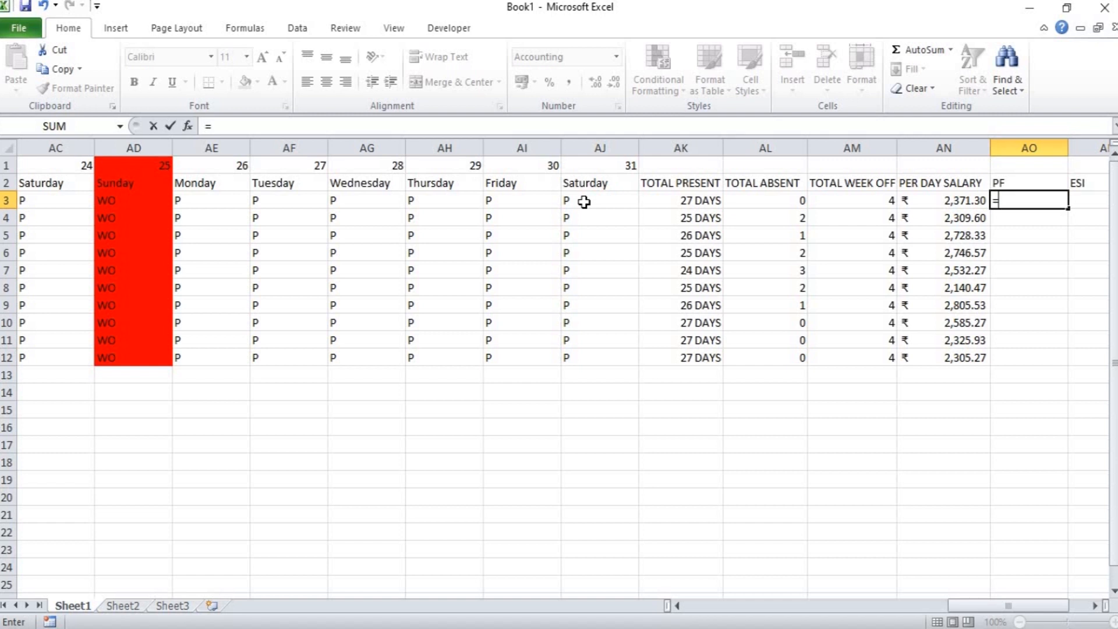
key(Left)
key(Left)
key(Left)
key(Left)
key(Left)
key(Left)
key(Left)
key(Left)
key(Left)
key(Left)
key(Left)
key(Left)
key(Left)
key(Left)
key(Left)
key(Left)
key(Left)
key(Left)
key(Left)
key(Left)
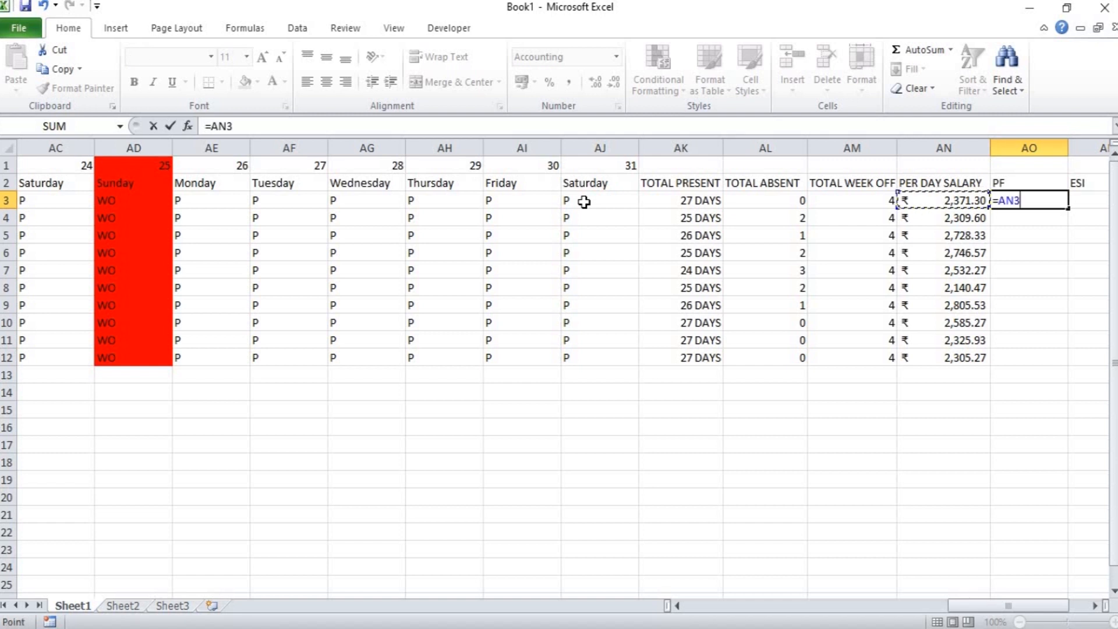
key(Left)
key(Left)
key(Left)
key(Left)
key(Left)
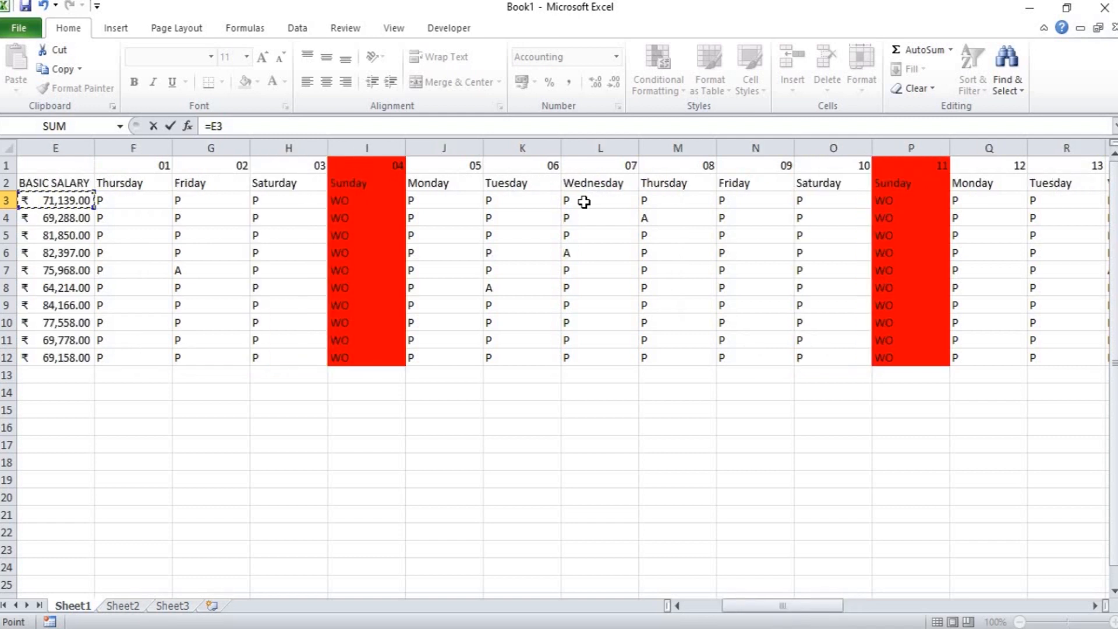
text(*5%)
key(Return)
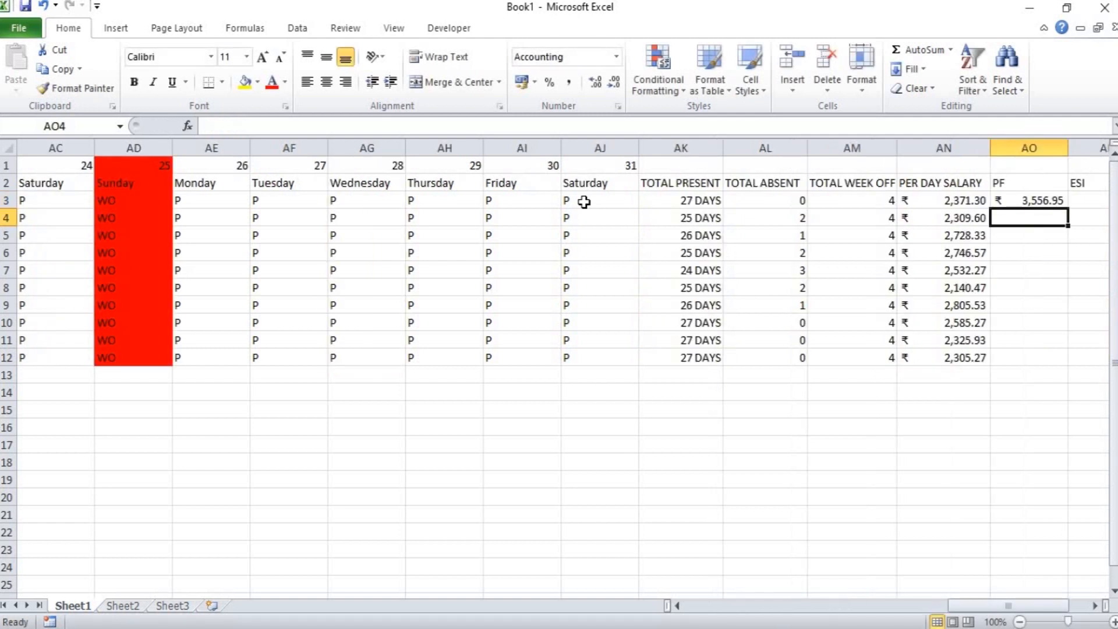
Fill the PF formula from AO3 down to AO12.
key(Up)
key(shift+Down)
key(shift+Down)
key(shift+Down)
key(shift+Down)
key(shift+Down)
key(shift+Down)
key(shift+Down)
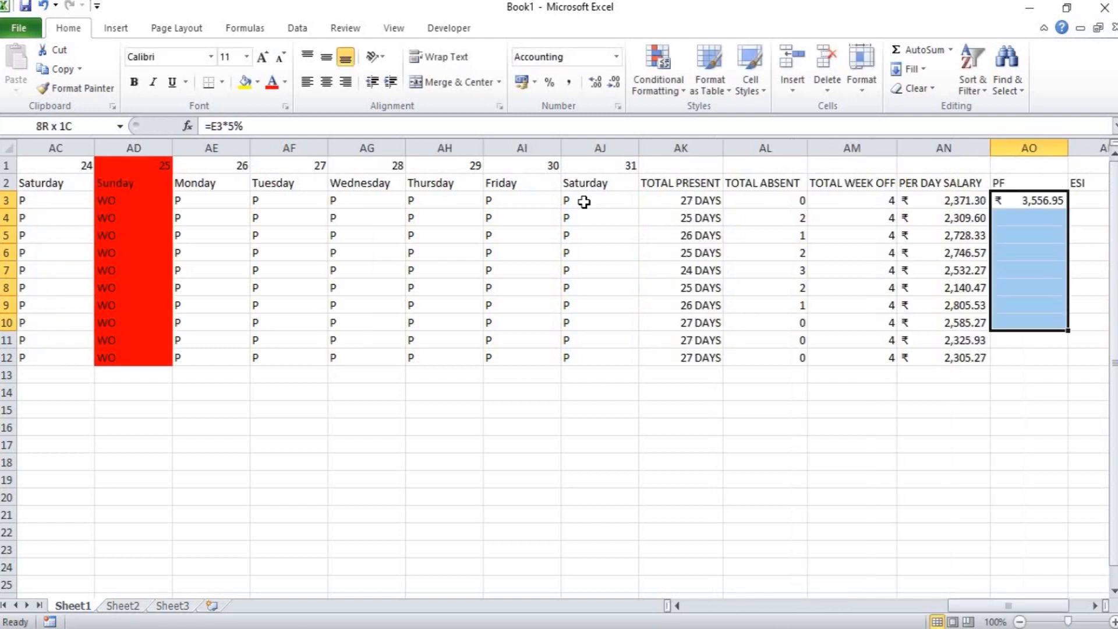
key(shift+Down)
key(shift+Down)
key(ctrl+d)
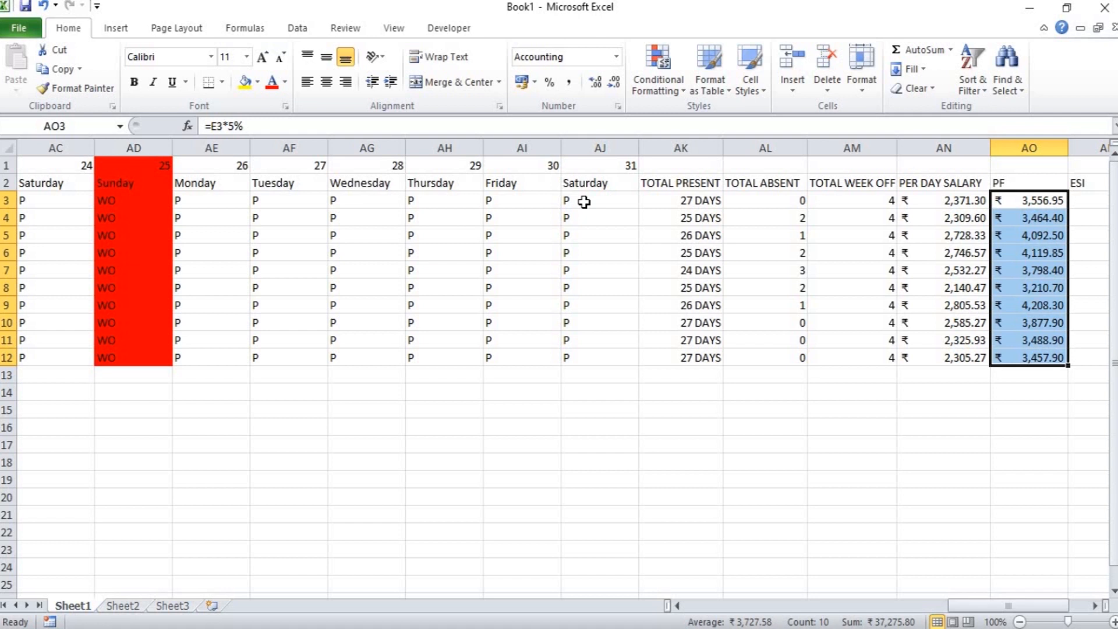
Try to enter an ESI formula in AP3 that references the basic salary, using =E38.
key(Right)
text(=)
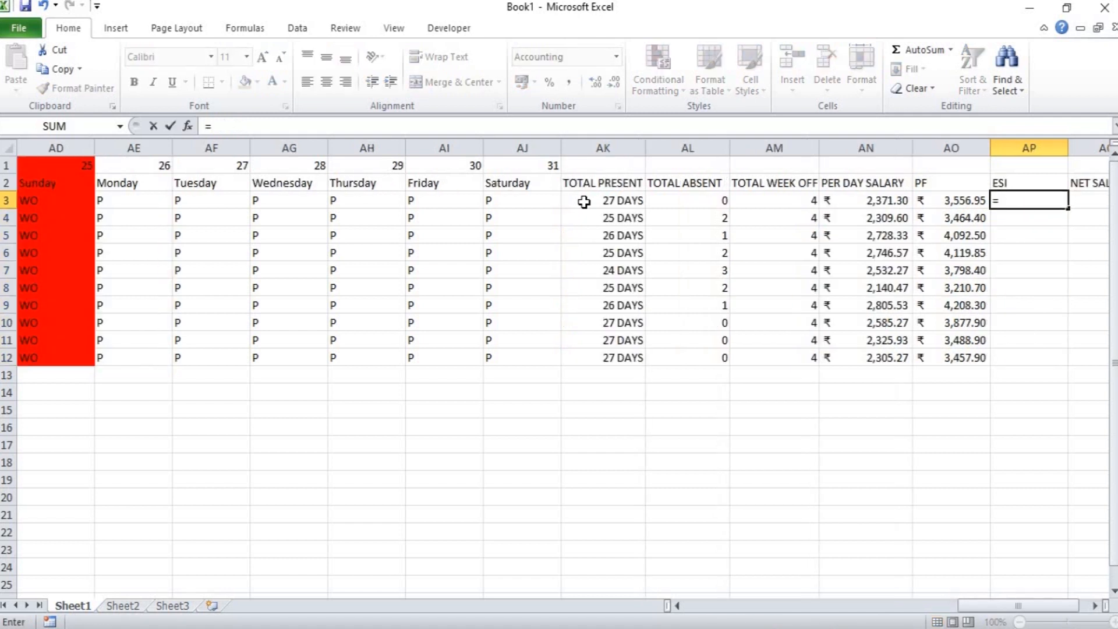
key(Left)
key(Left)
key(Left)
key(Left)
key(Left)
key(Left)
key(Left)
key(Left)
key(Left)
key(Left)
key(Left)
key(Left)
key(Left)
key(Left)
key(Left)
key(Left)
key(Left)
key(Left)
key(Left)
key(Left)
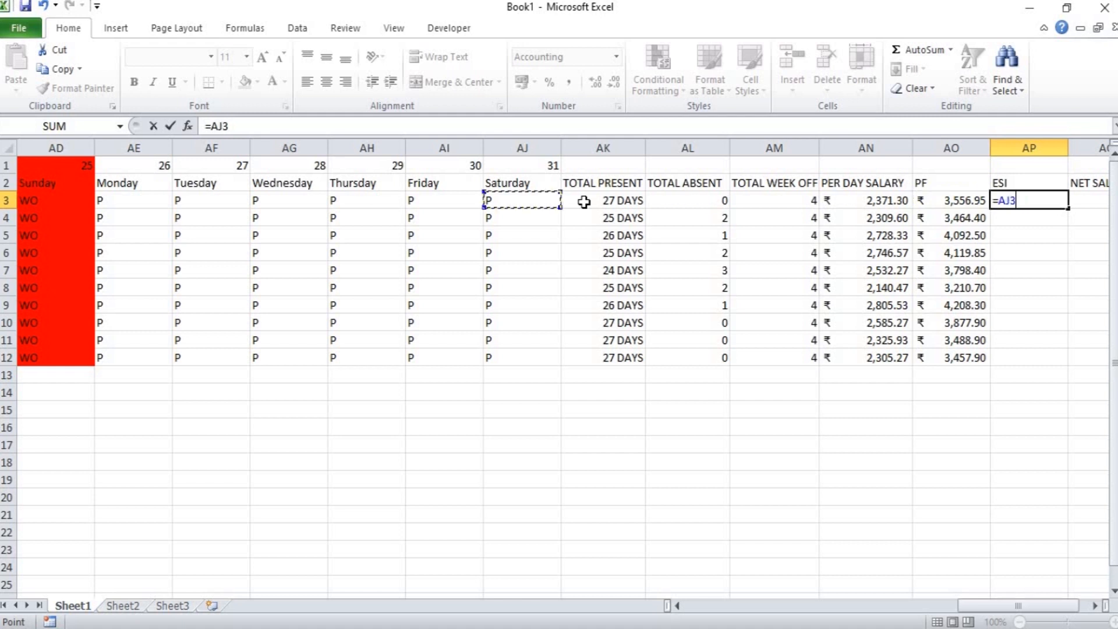
key(Left)
key(Left)
key(Left)
key(Left)
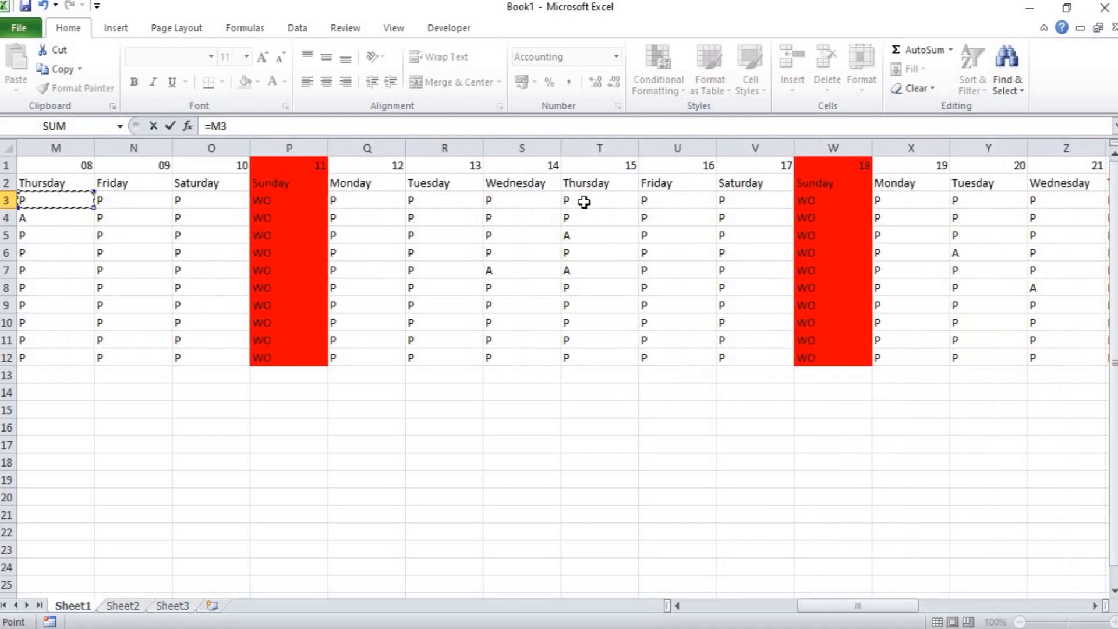
key(Left)
key(Left)
key(Left)
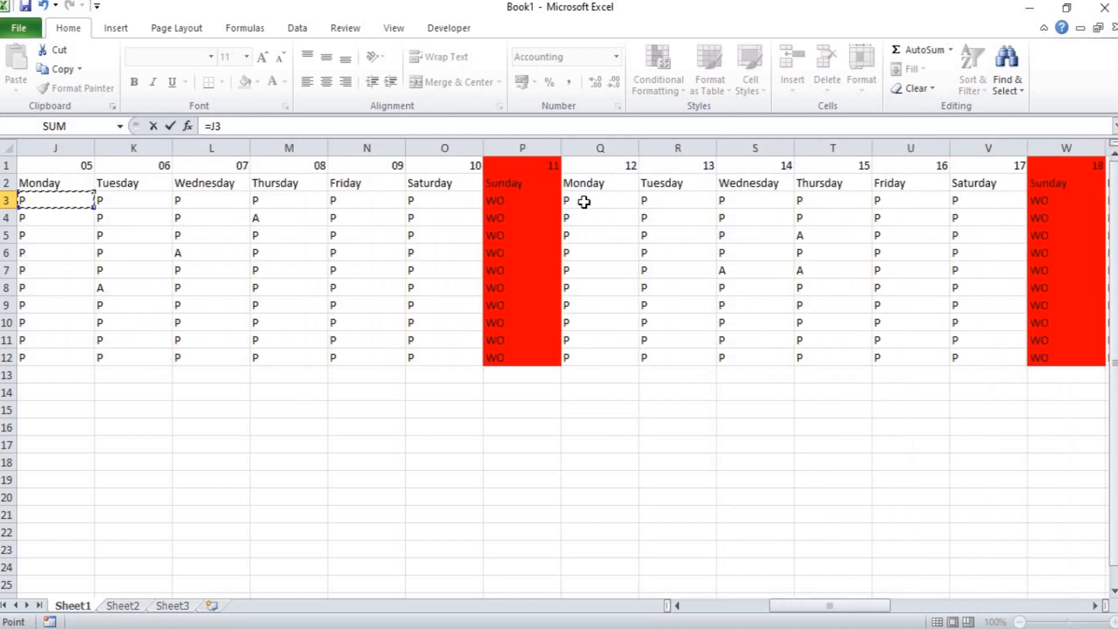
key(Left)
key(Left)
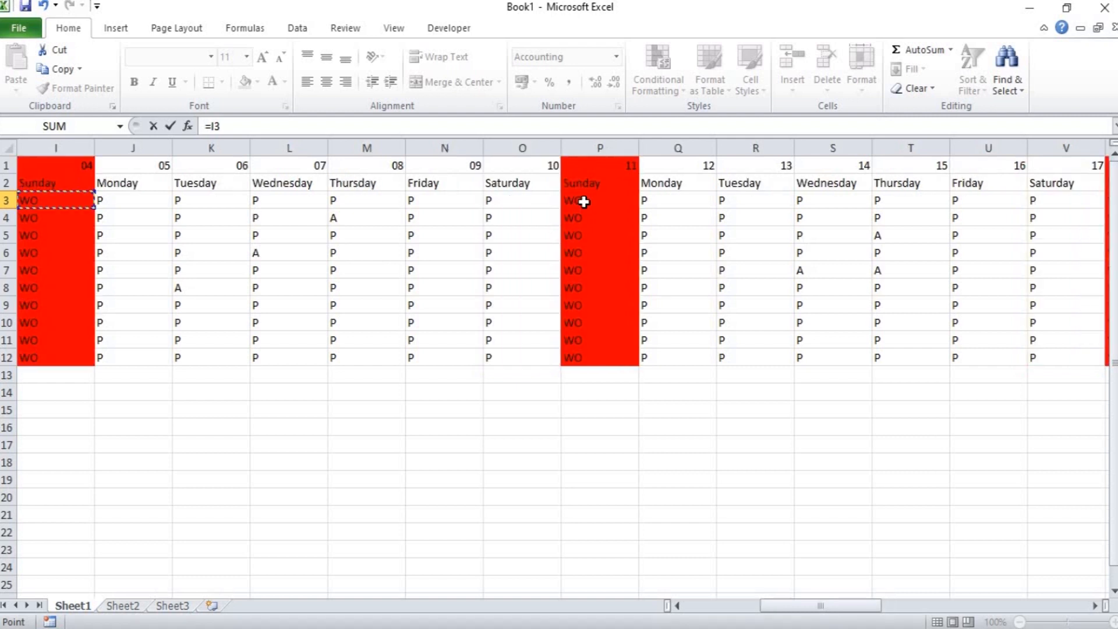
key(Left)
key(Left)
key(Left)
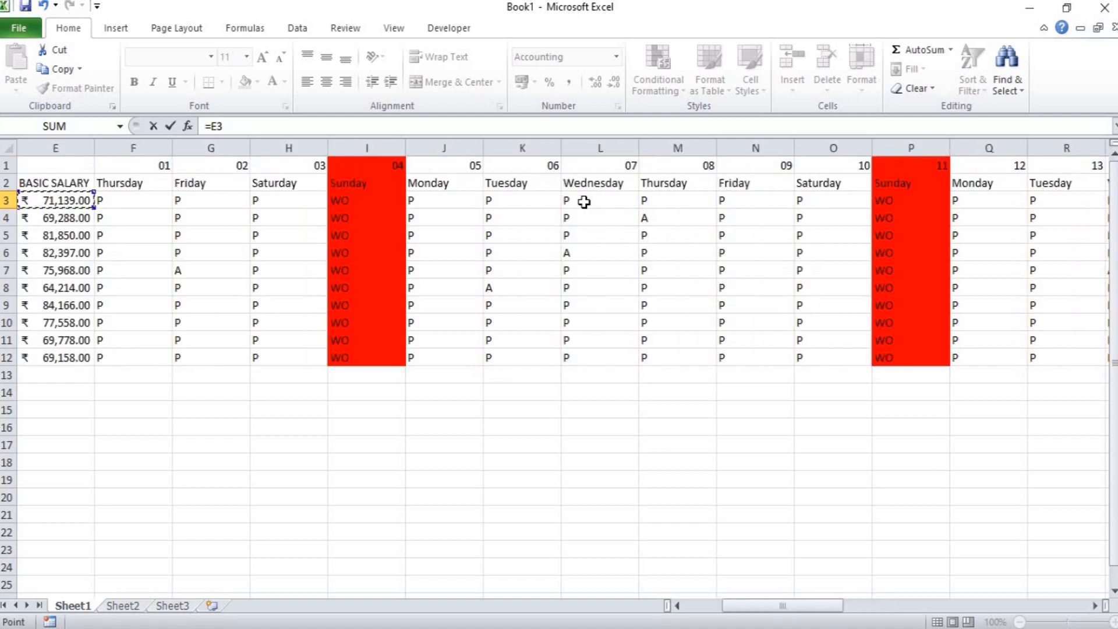
text(8)
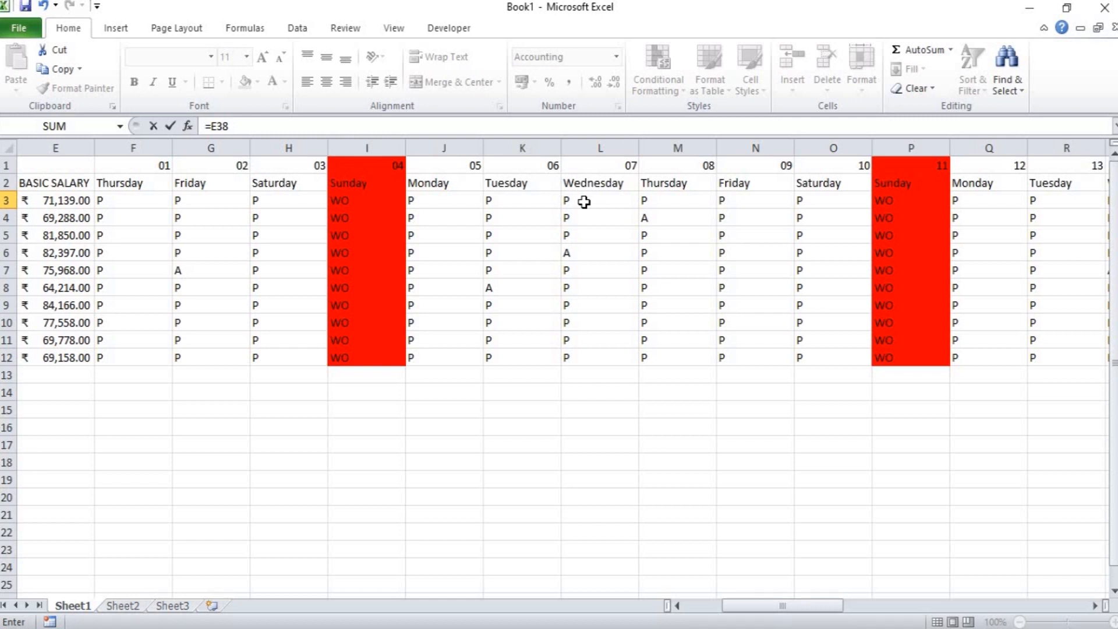
click(72, 200)
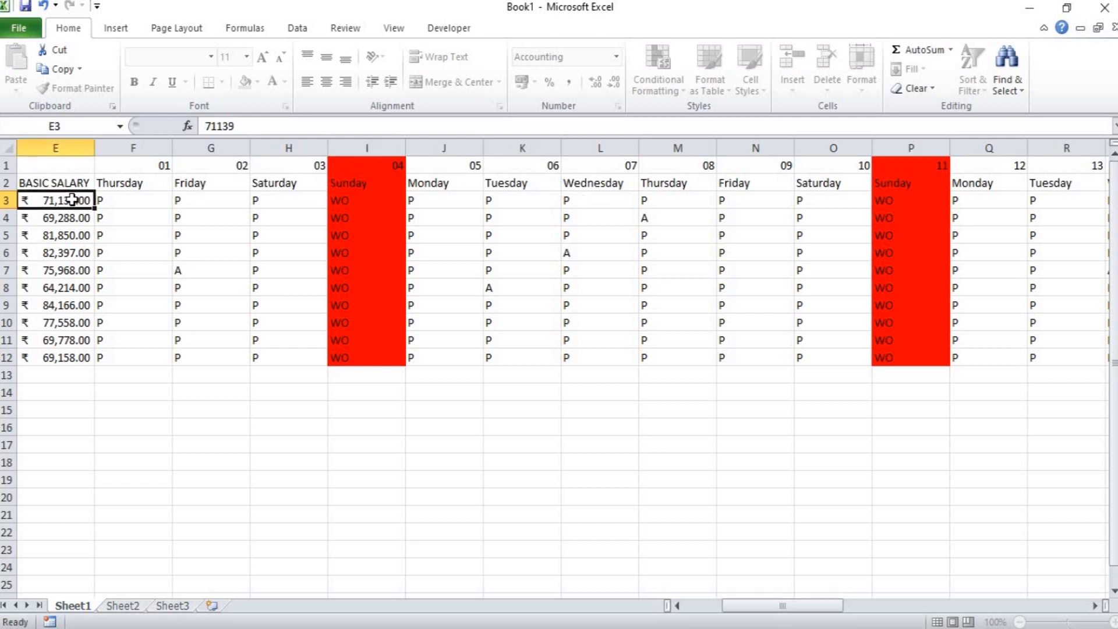
Change the ESI formula in AP3 to =E38*1%.
click(748, 318)
key(Right)
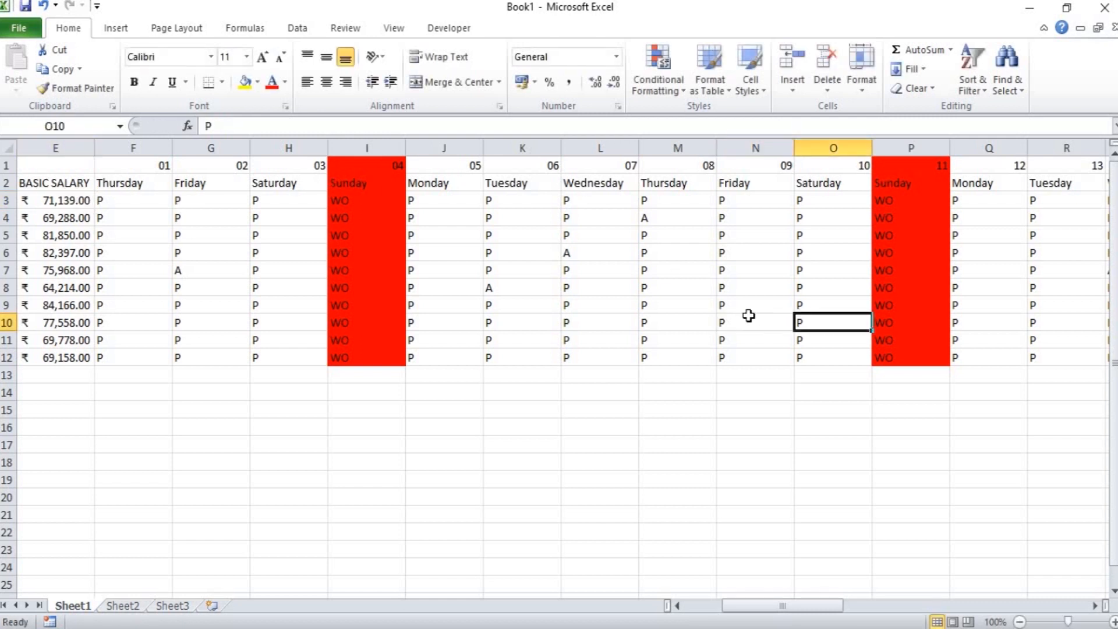
key(Right)
key(Right)
key(Right)
key(Right)
key(Right)
key(Right)
key(Right)
key(Right)
key(Right)
key(Right)
key(Right)
key(Right)
key(Right)
key(Right)
key(Right)
key(Right)
key(Right)
key(Right)
key(Right)
key(Right)
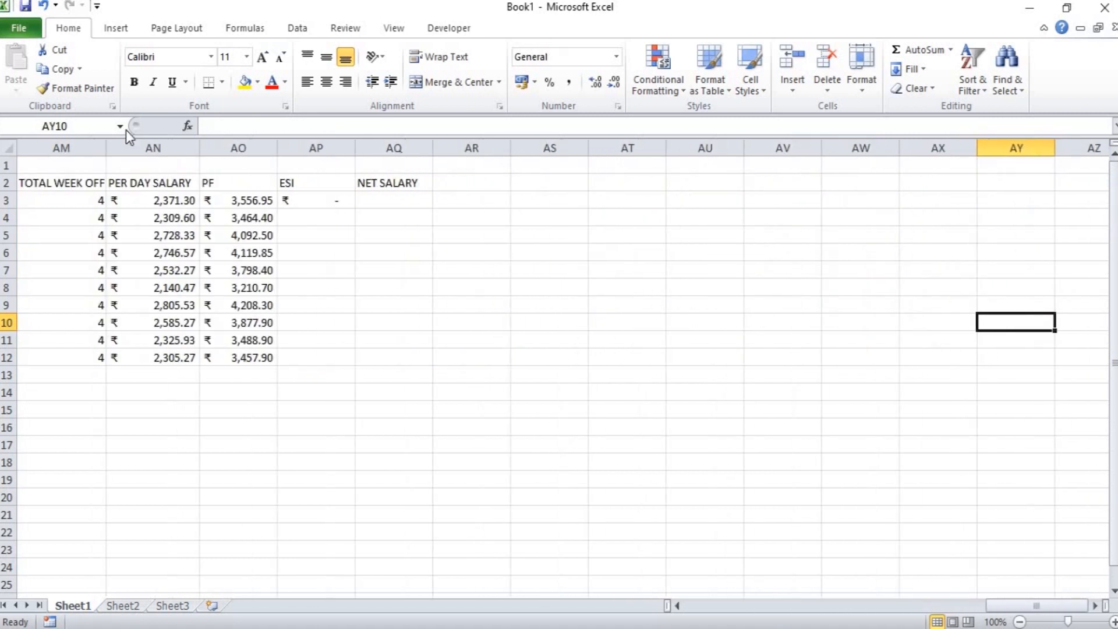
double_click(321, 200)
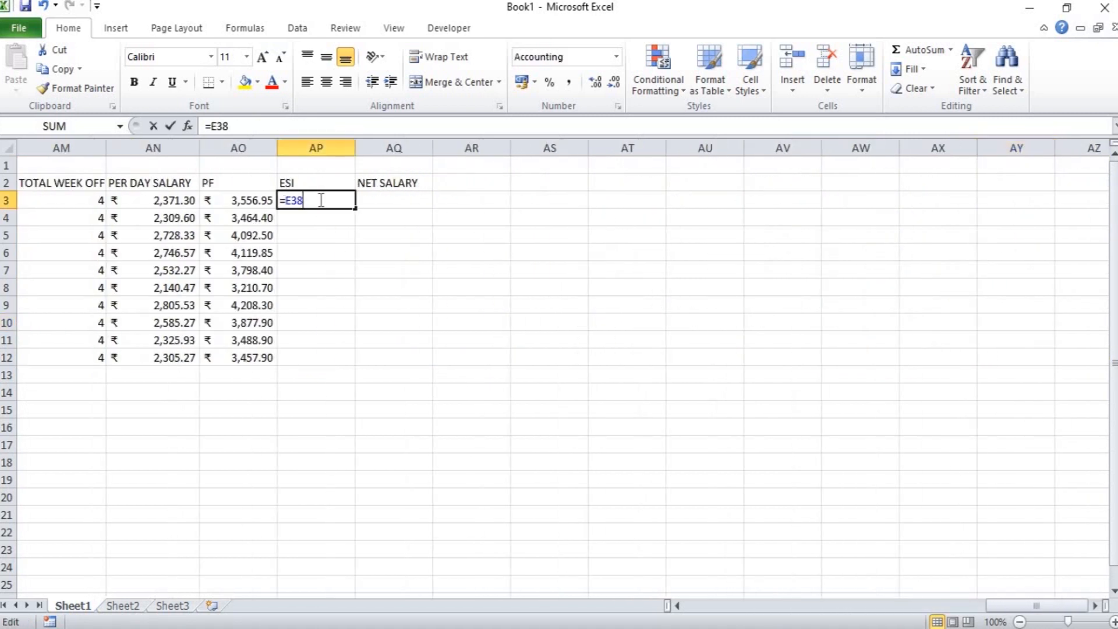
text(*1)
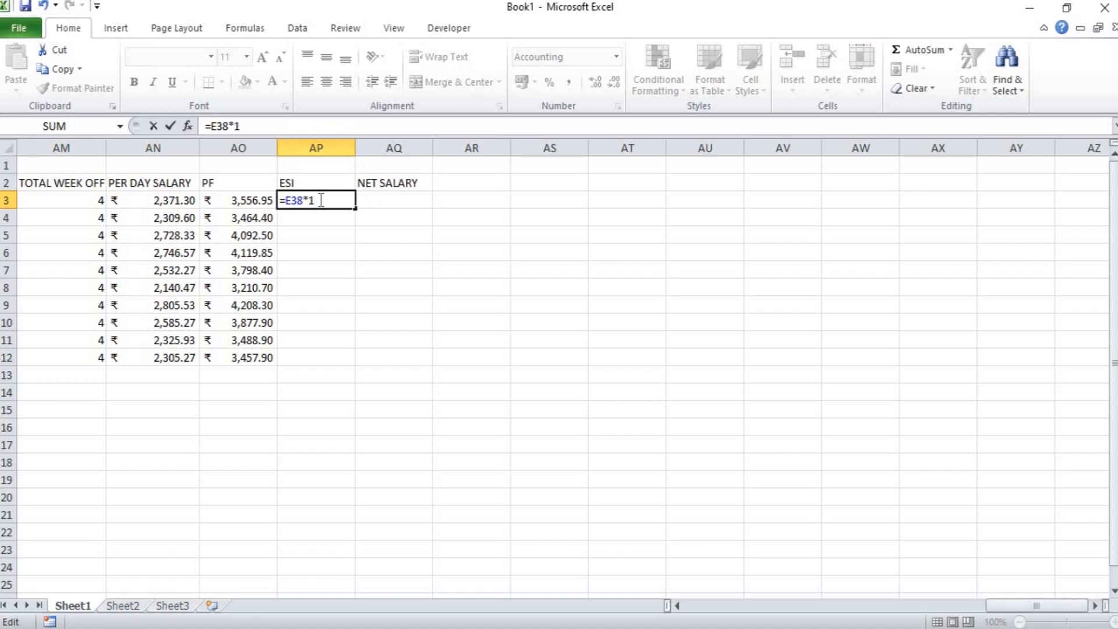
text(5)
key(BackSpace)
text(%)
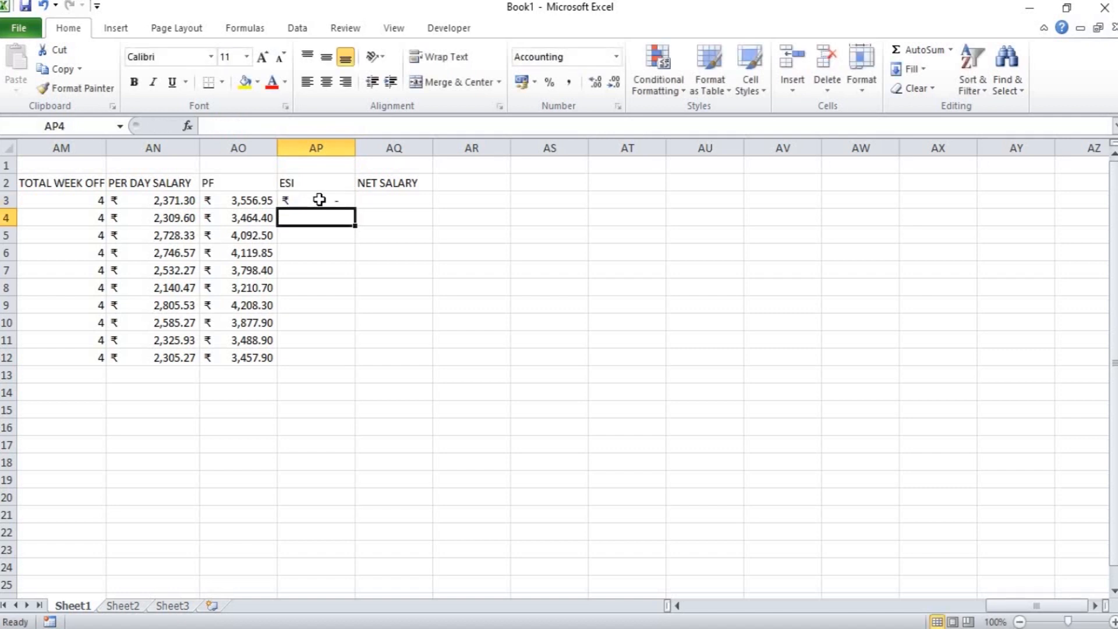
Replace the ESI formula in AP3 with =E3*1% to calculate it from the basic salary.
double_click(319, 200)
key(BackSpace)
key(BackSpace)
key(BackSpace)
key(BackSpace)
key(BackSpace)
key(BackSpace)
text(E)
key(BackSpace)
click(219, 200)
key(Left)
key(Left)
key(Left)
key(Left)
key(Left)
key(Left)
key(Left)
key(Left)
key(Left)
key(Left)
key(Left)
key(Left)
key(Left)
key(Left)
key(Left)
key(Left)
key(Left)
key(Left)
key(Left)
key(Left)
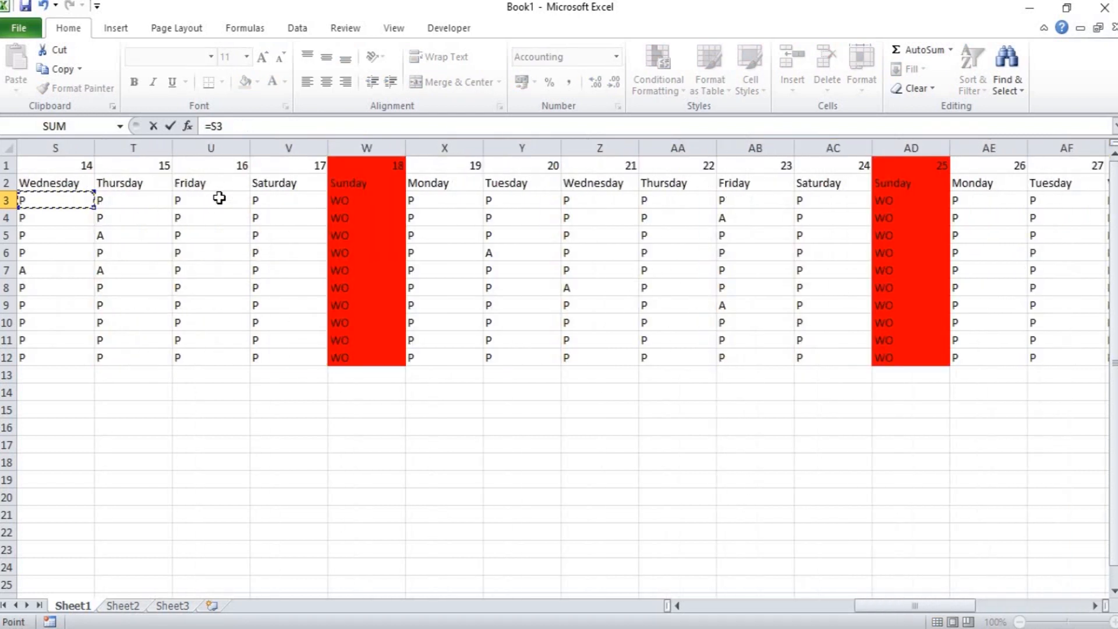
key(Left)
key(Left)
key(Left)
key(Left)
key(Left)
key(Left)
key(Left)
key(Left)
key(Left)
key(Left)
key(Left)
key(Left)
key(Left)
key(Left)
key(Left)
key(Left)
key(Left)
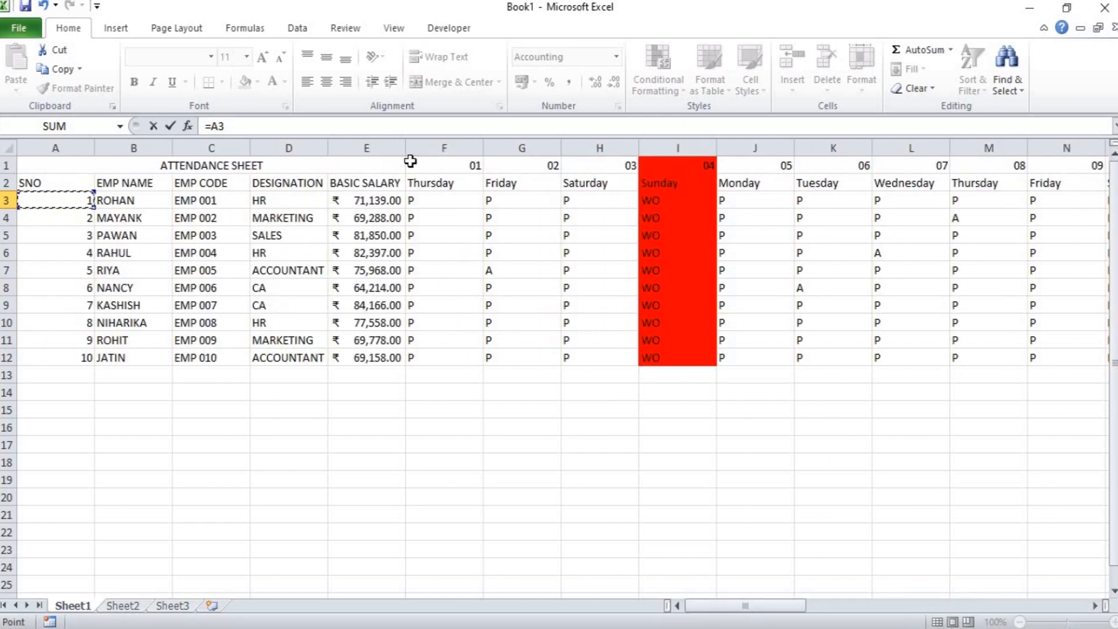
click(386, 198)
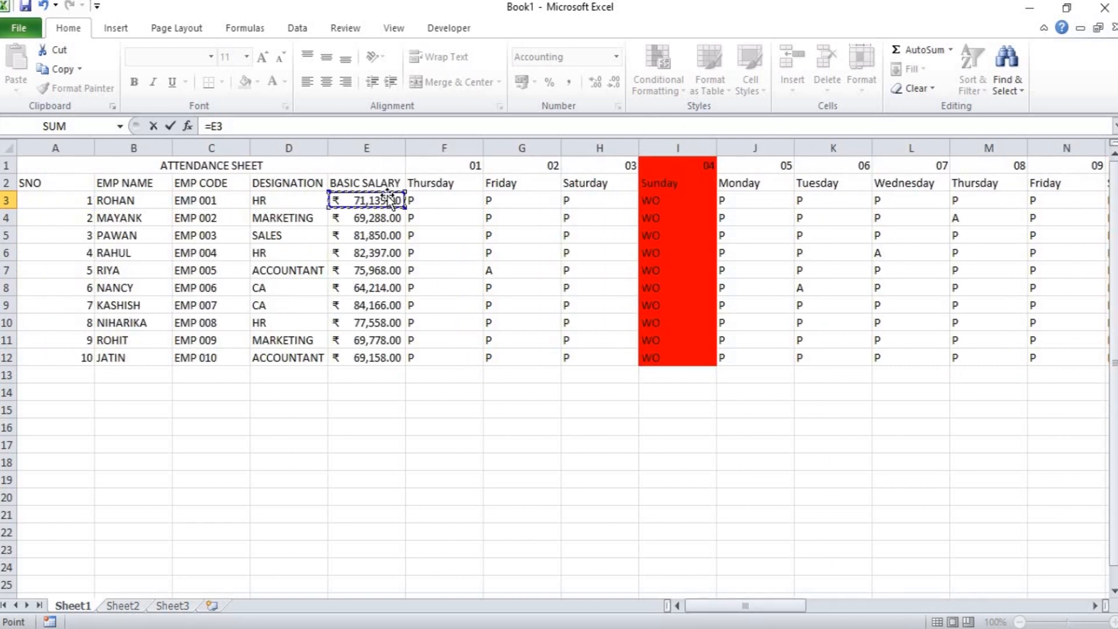
click(273, 125)
text(*1%)
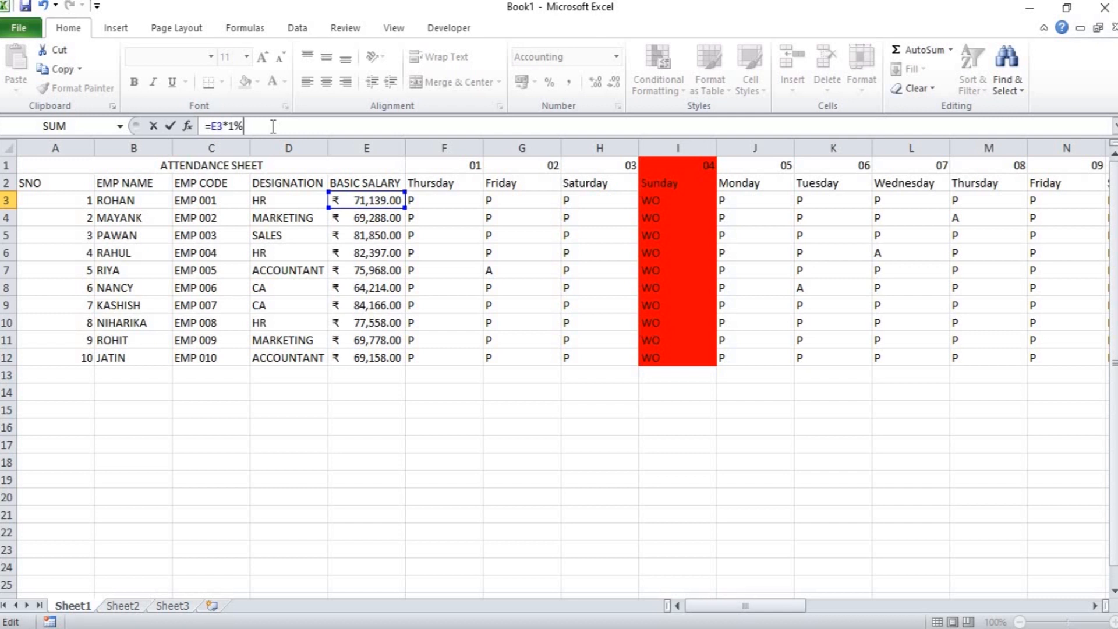
key(ctrl+Return)
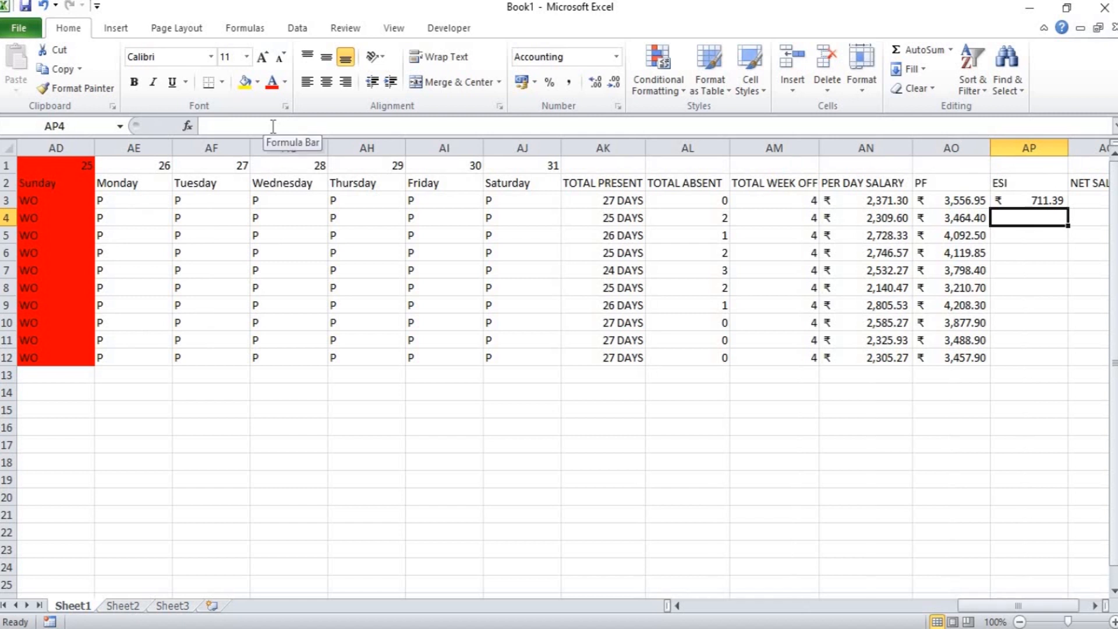
Fill the ESI formula from AP3 down to AP12.
key(shift+Down)
key(shift+Down)
key(shift+Down)
key(shift+Down)
key(shift+Down)
key(shift+Down)
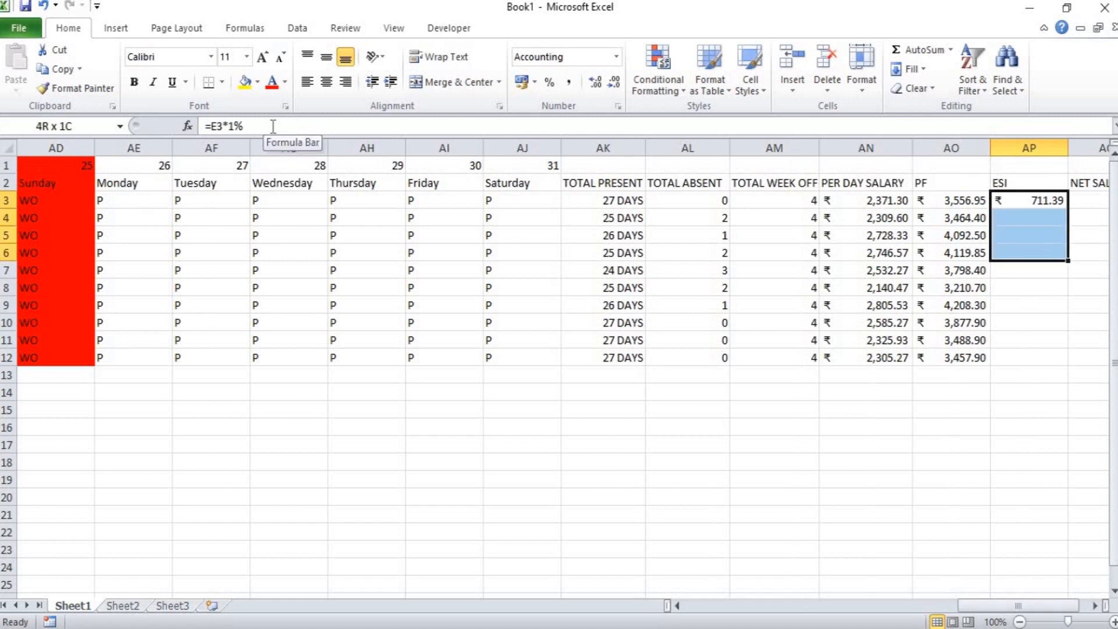
key(shift+Down)
key(shift+Down)
key(shift+Down)
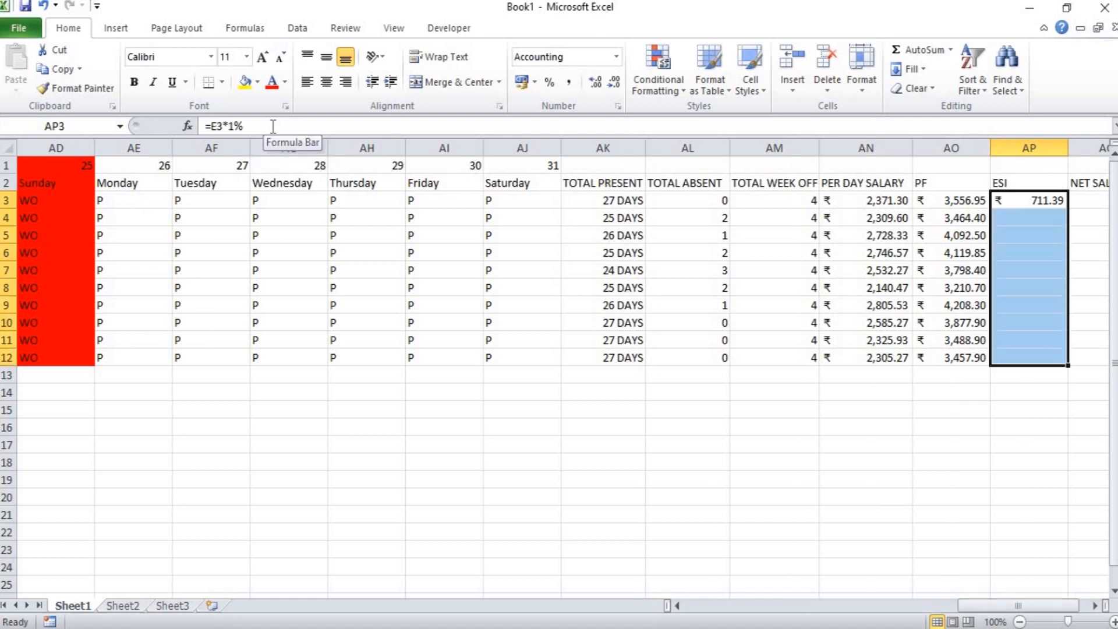
key(ctrl+d)
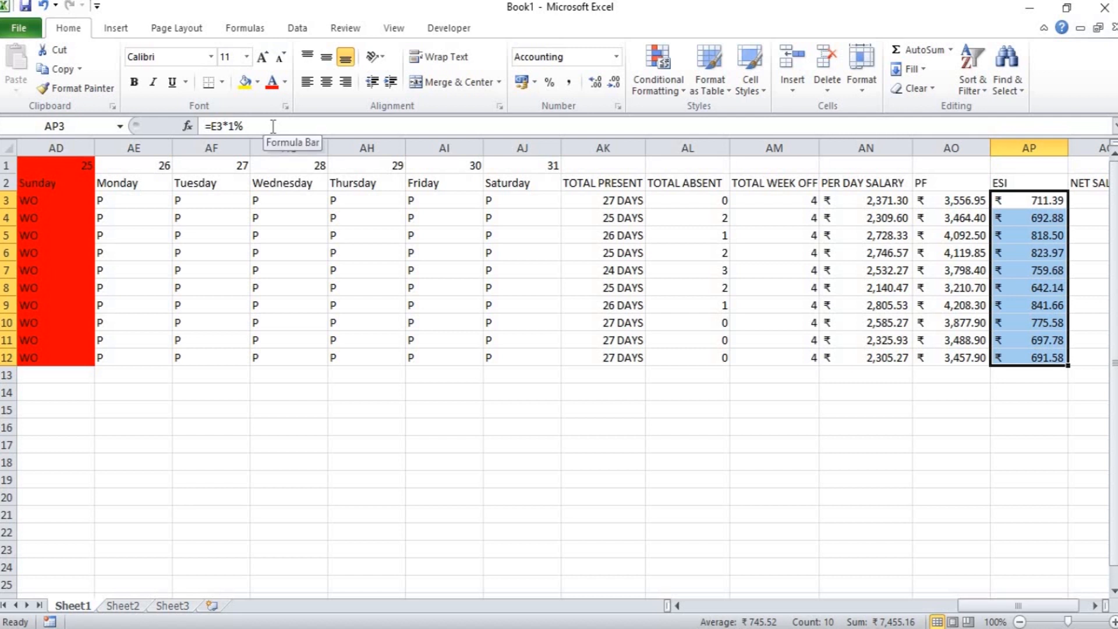
Enter the formula =AN3*(AK3+AM3)-AO3-AP3 in AQ3 under NET SALARY.
key(Right)
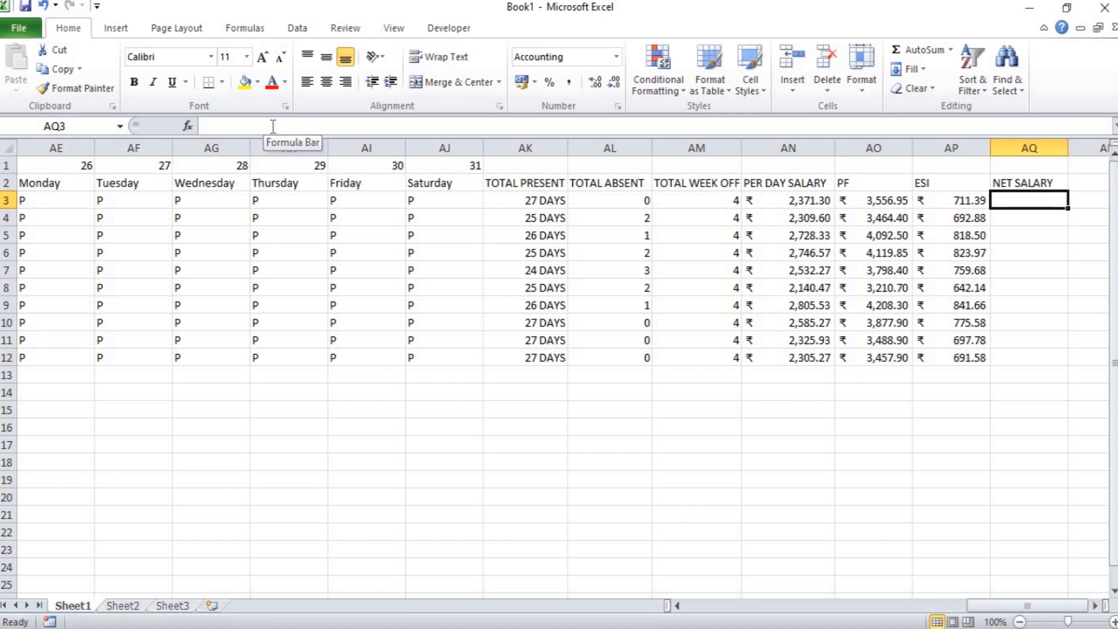
text(=)
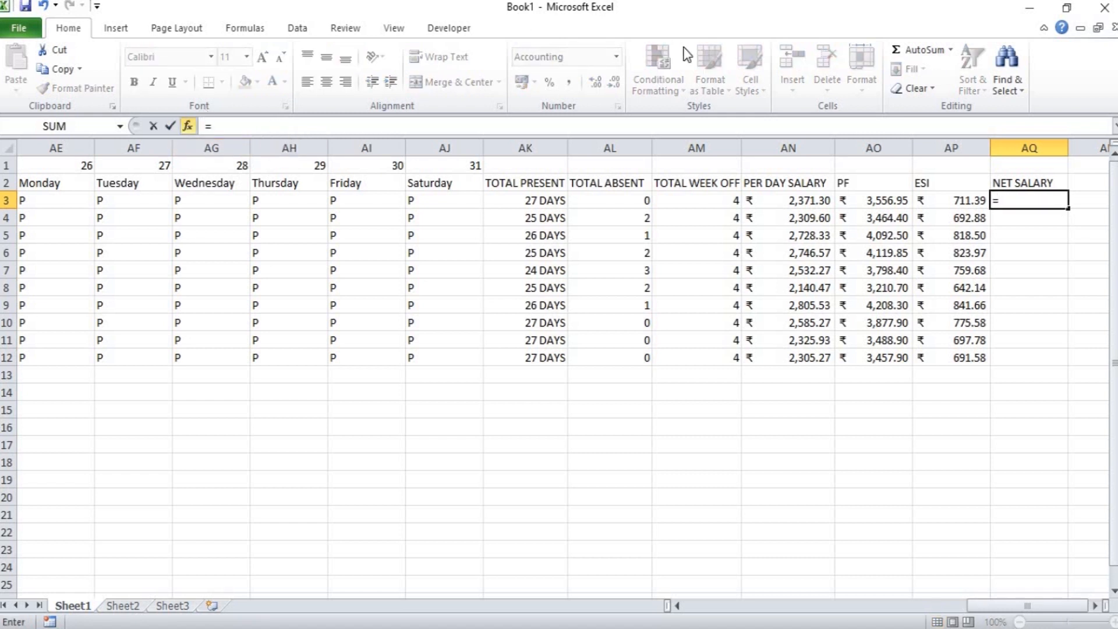
click(777, 201)
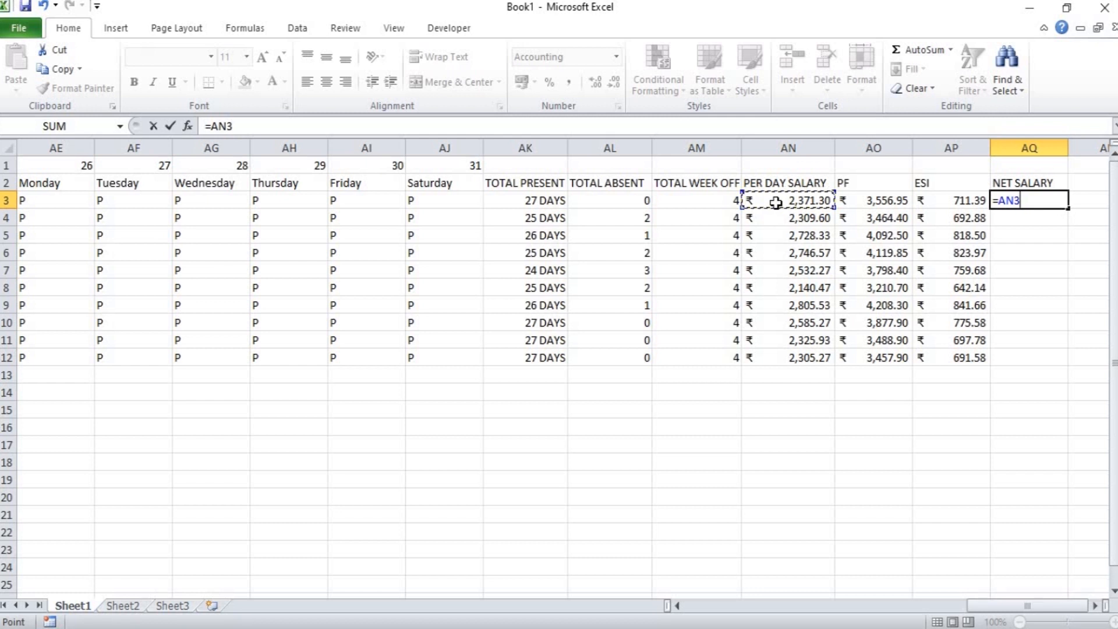
text(*()
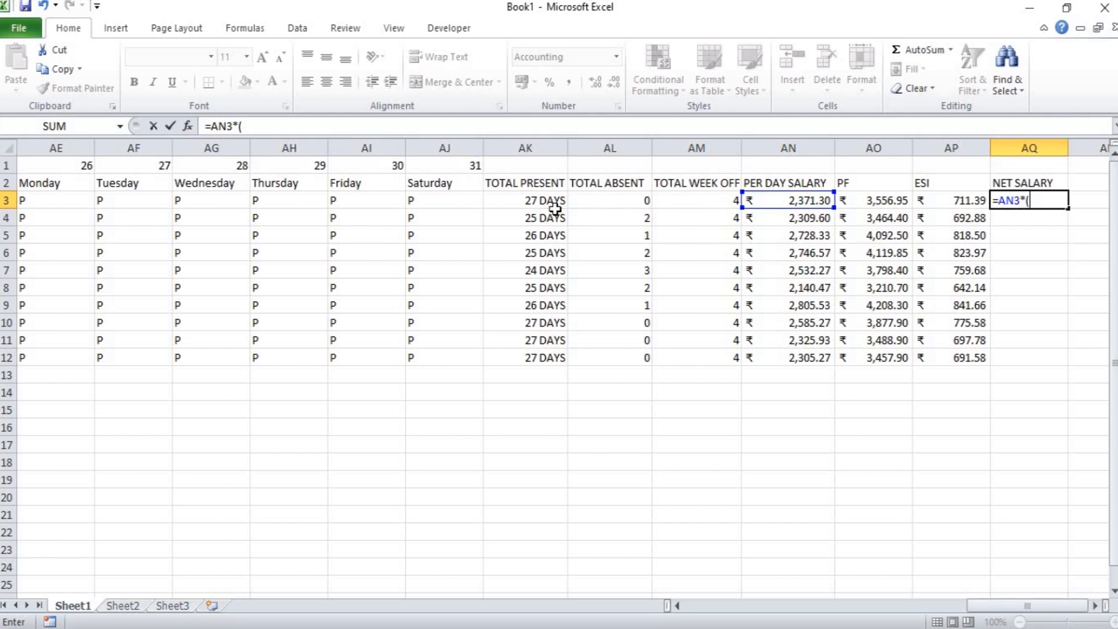
click(535, 199)
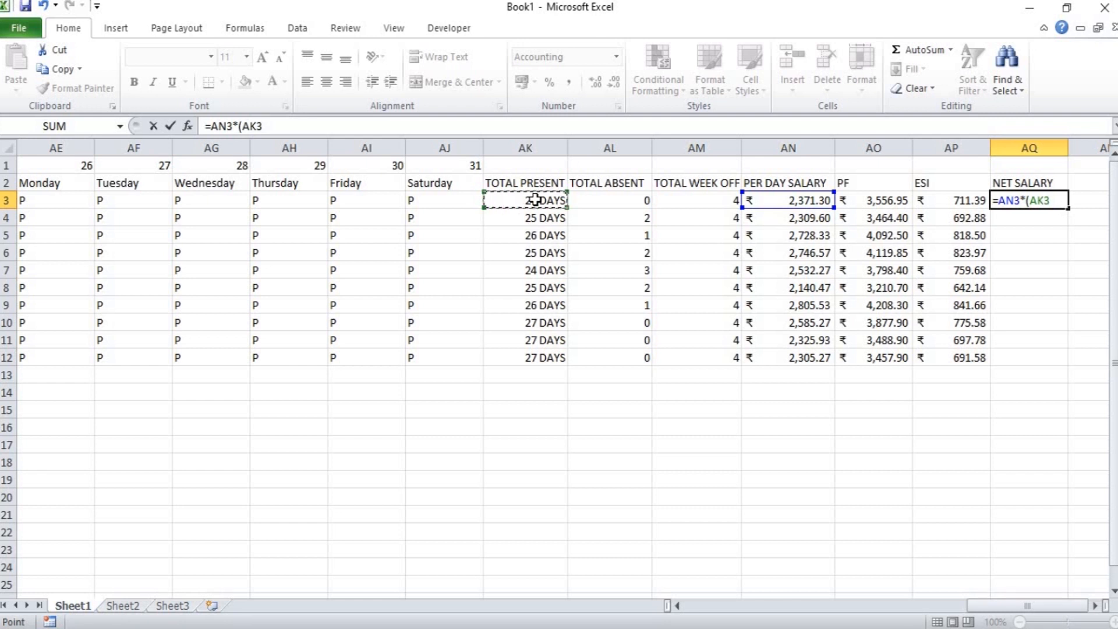
text(+)
click(680, 198)
text())
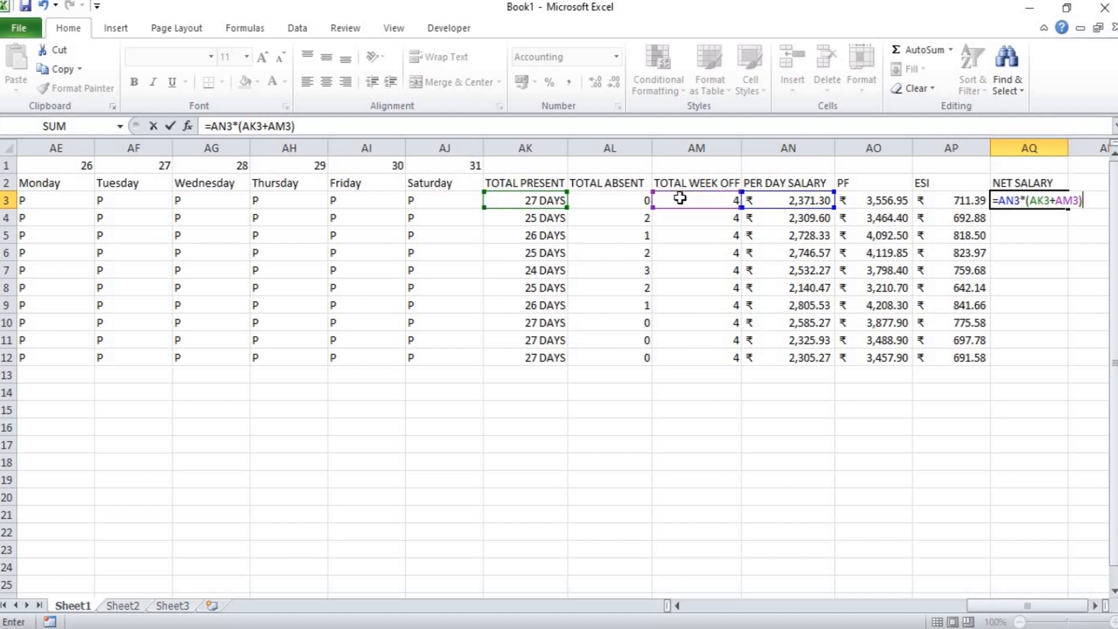
text(-)
click(858, 200)
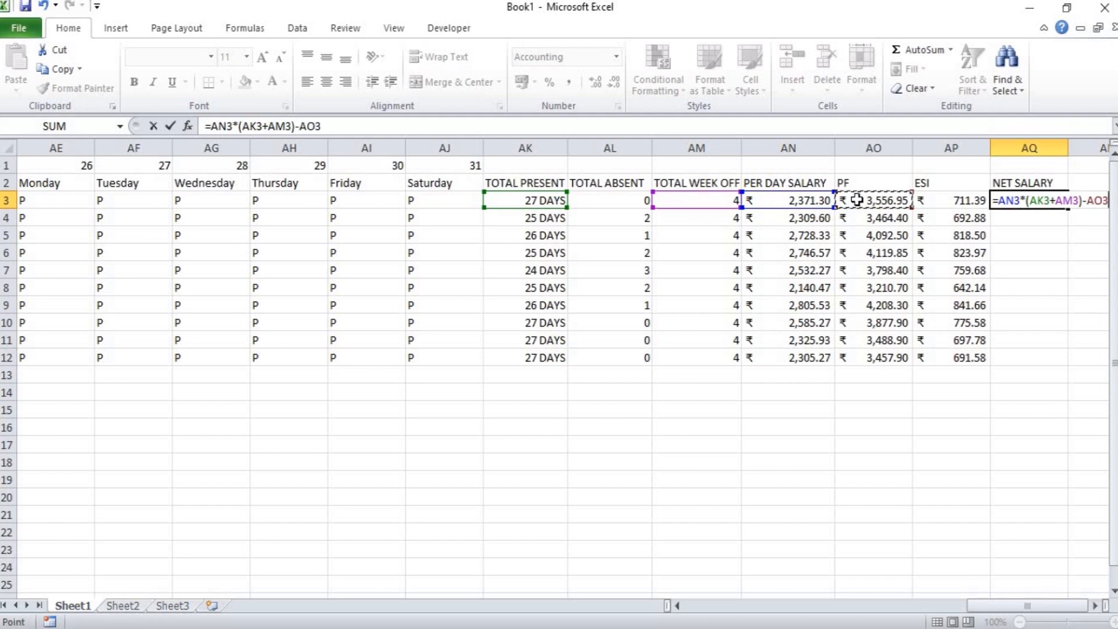
text(-)
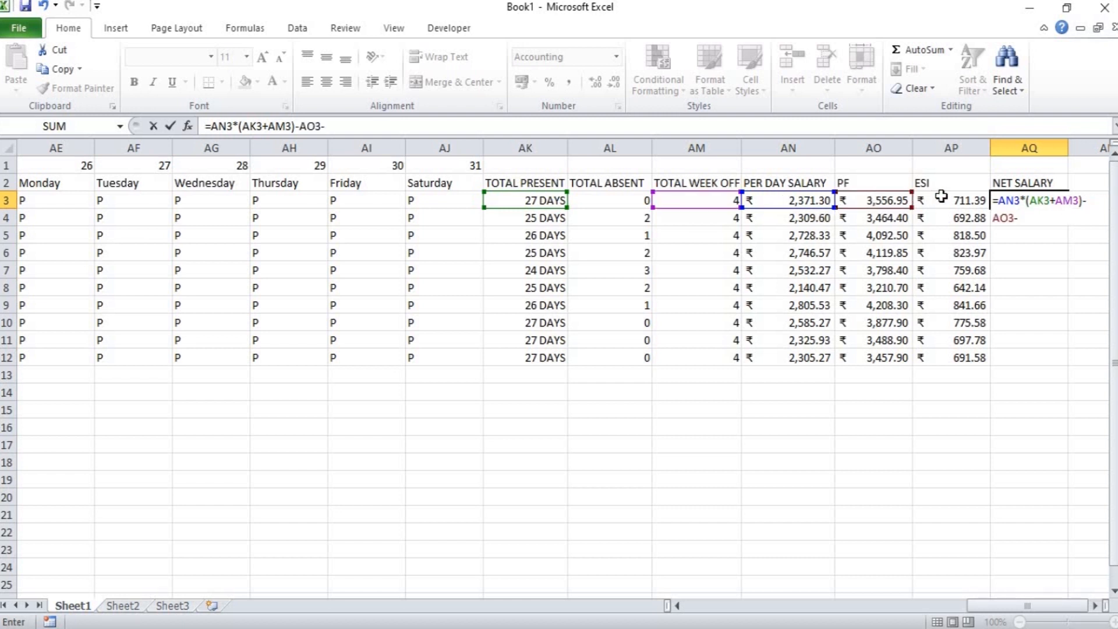
click(943, 197)
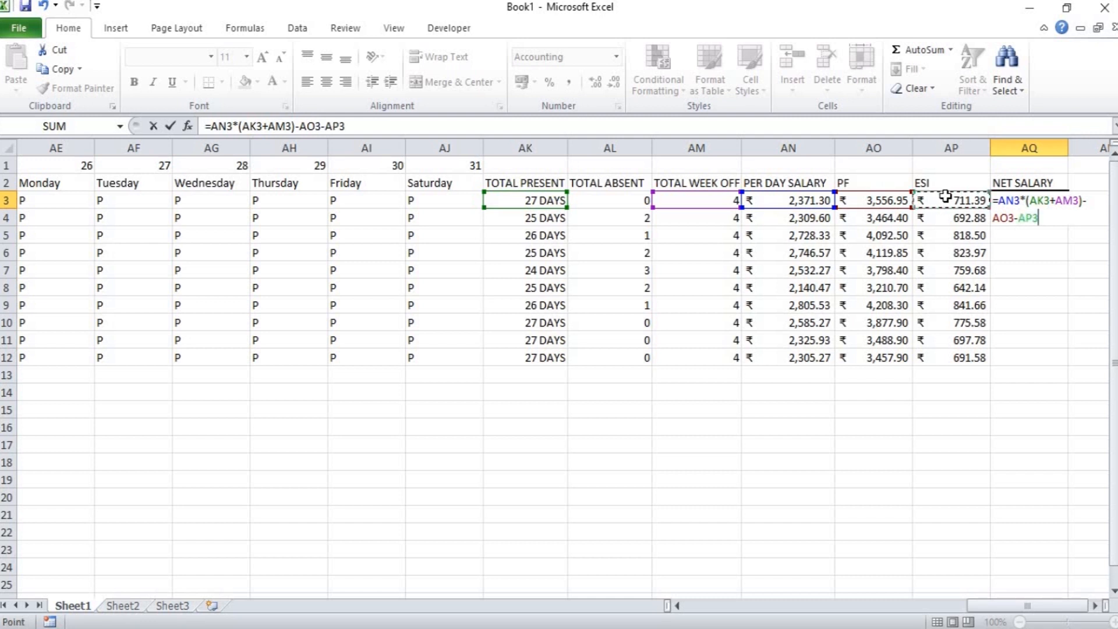
key(Return)
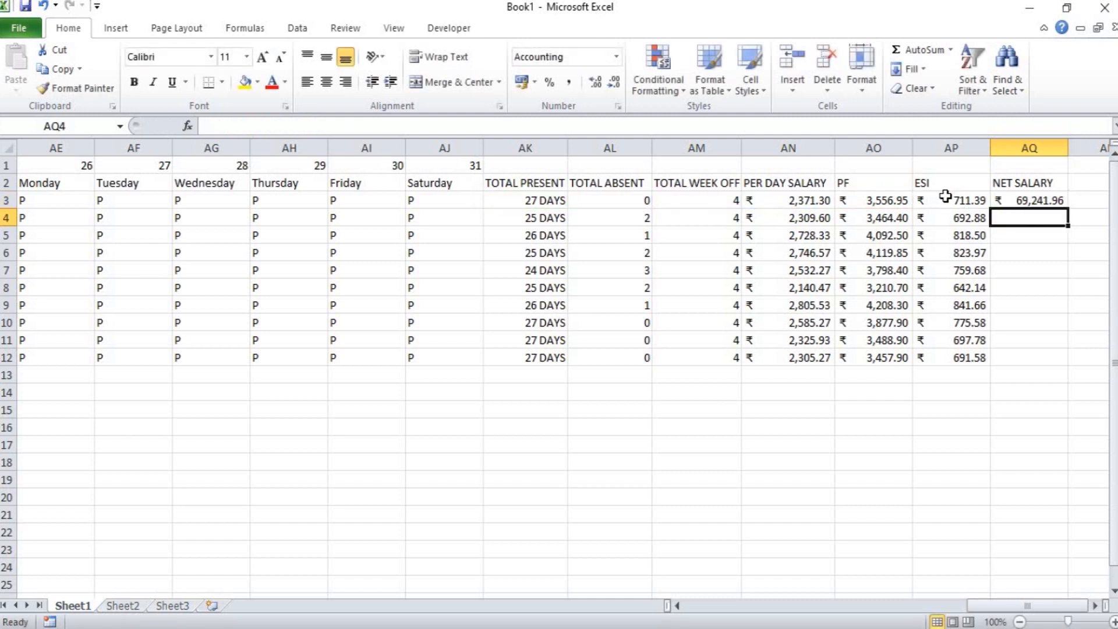
Fill the NET SALARY formula from AQ3 down to AQ12.
key(Up)
key(shift+Down)
key(shift+Down)
key(shift+Down)
key(shift+Down)
key(shift+Down)
key(shift+Down)
key(shift+Down)
key(shift+Down)
key(shift+Down)
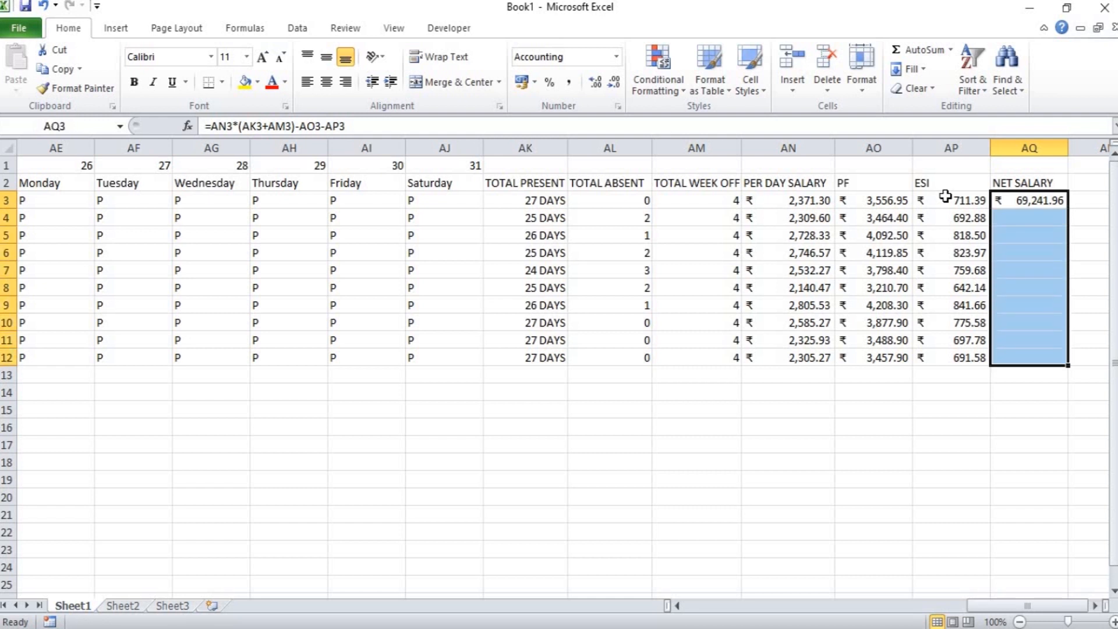
key(ctrl+d)
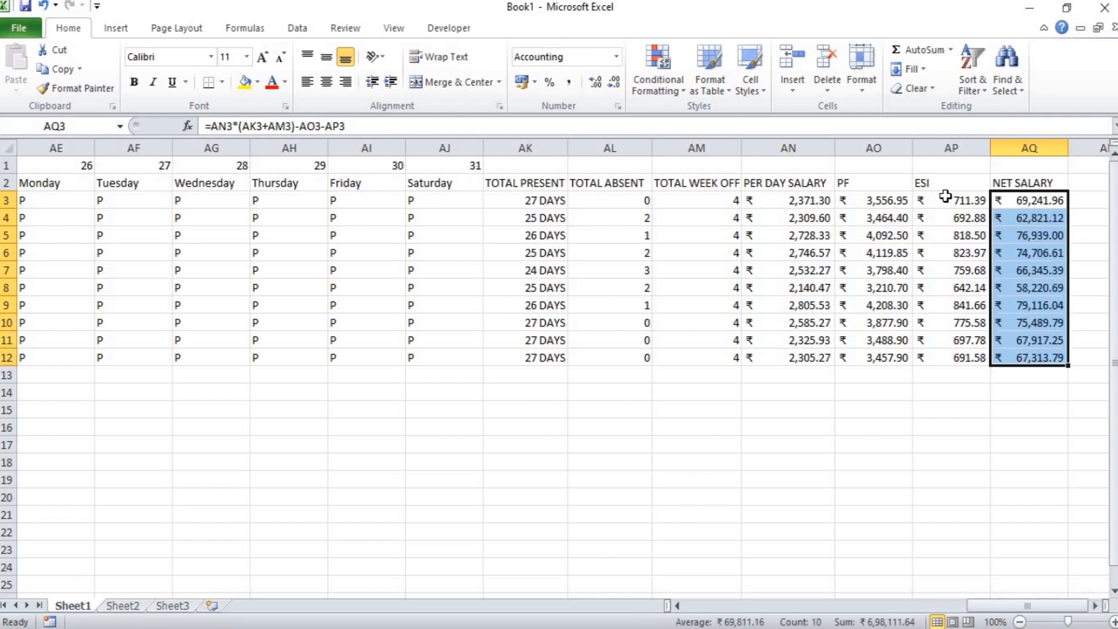
Select all attendance entries for days 01 to 31, range F3:AJ12.
key(Left)
key(Left)
key(Left)
key(Left)
key(Left)
key(Left)
key(Left)
key(Left)
key(Left)
key(Left)
key(Left)
key(Left)
key(Left)
key(Left)
key(Left)
key(Left)
key(Left)
key(Left)
key(Left)
key(Left)
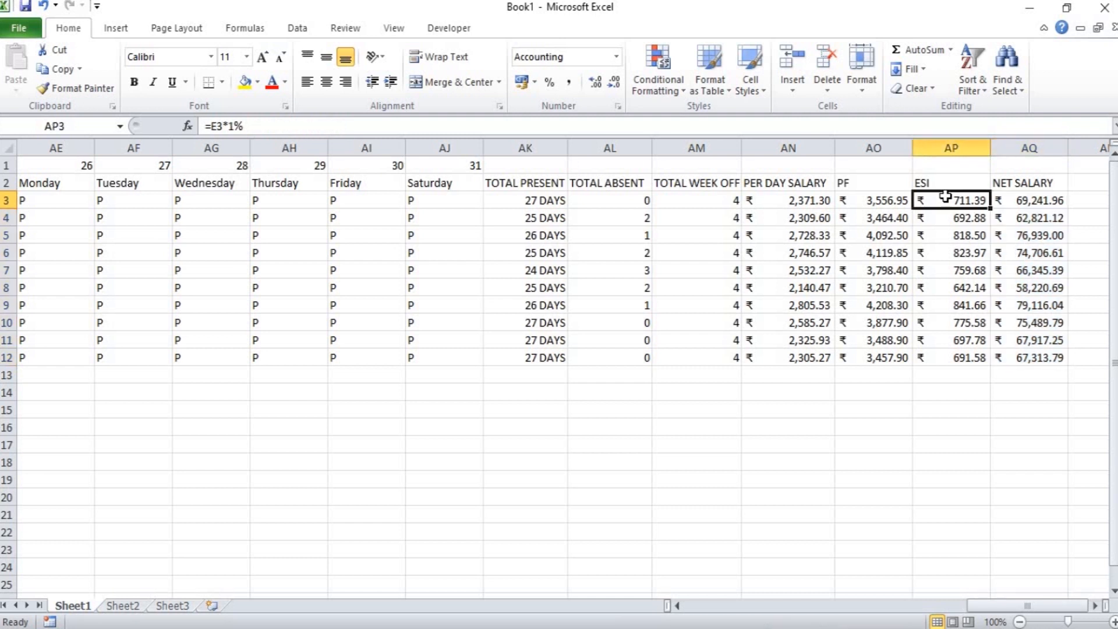
key(Left)
key(Left)
key(Left)
key(Left)
key(Left)
key(Left)
key(Left)
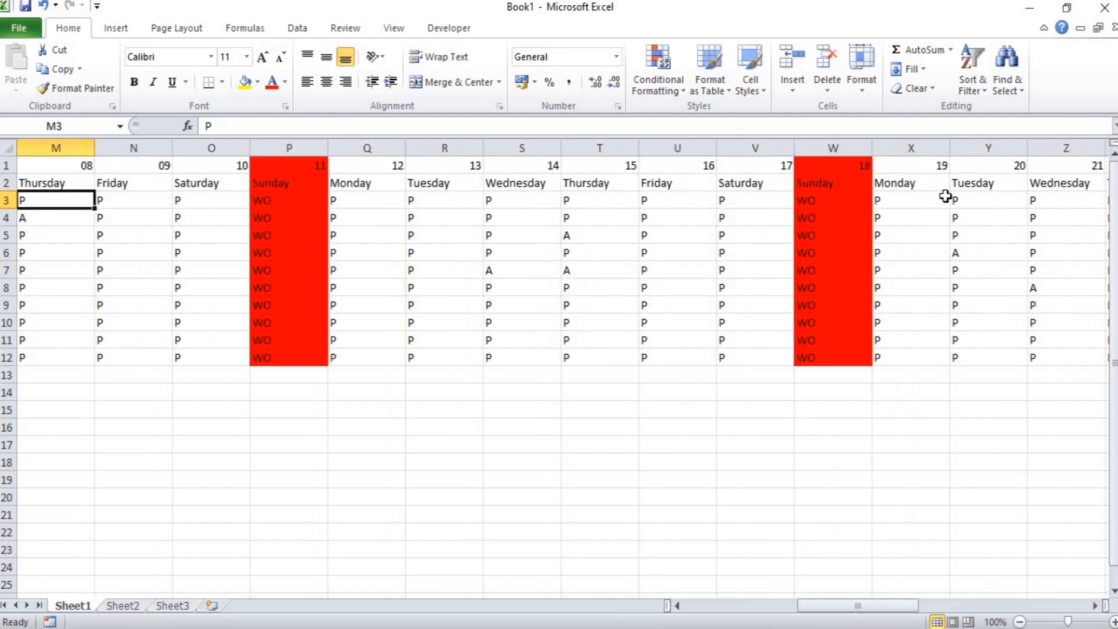
key(Left)
key(Left)
key(Left)
key(Left)
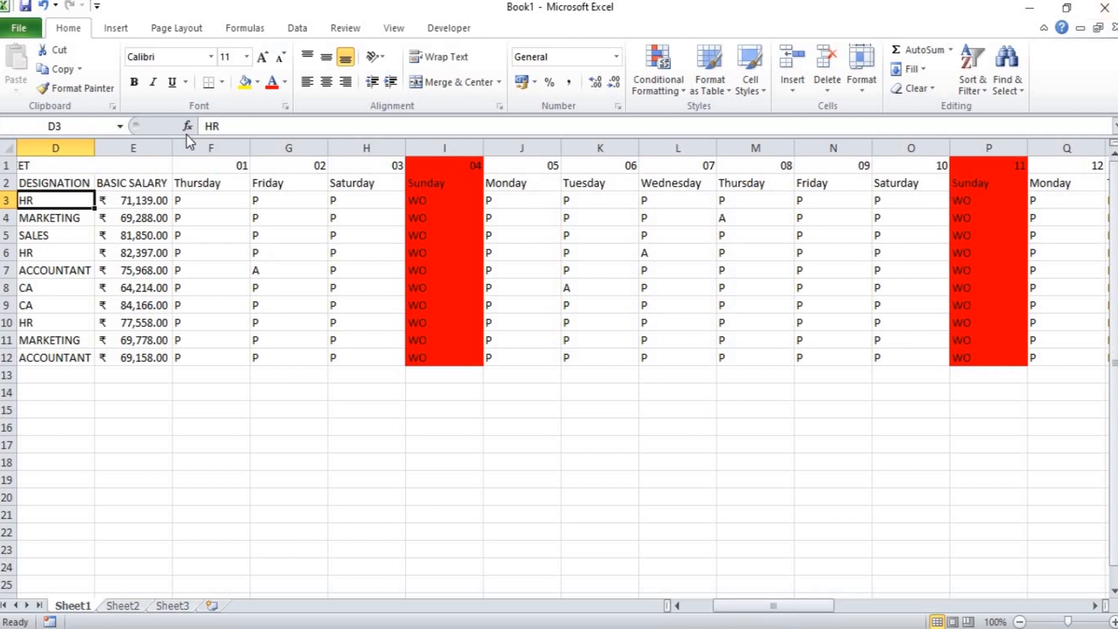
click(196, 201)
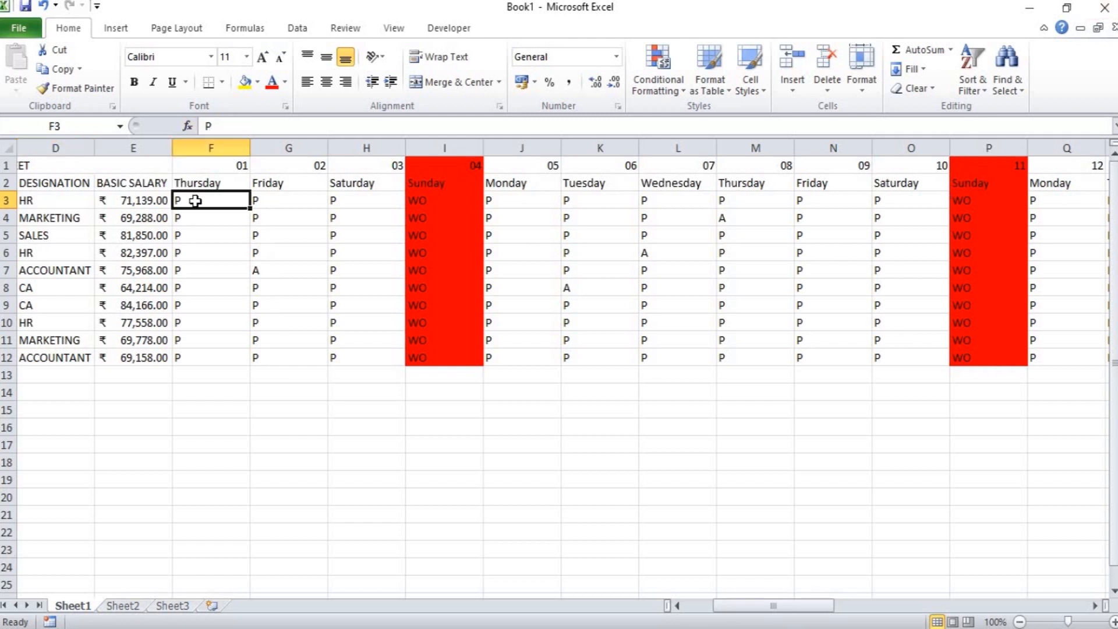
key(shift+Down)
key(shift+Down)
key(shift+Down)
key(shift+Down)
key(shift+Down)
key(shift+Down)
key(shift+Down)
key(shift+Down)
key(shift+Down)
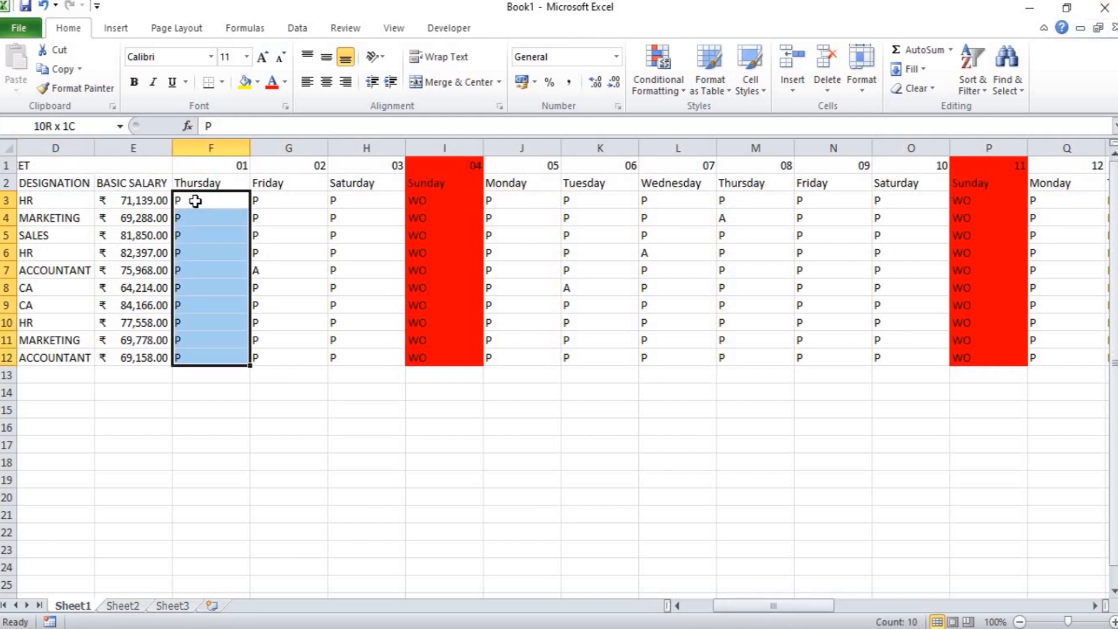
key(shift+Right)
key(shift+Right)
key(shift+Right)
key(shift+Right)
key(shift+Right)
key(shift+Right)
key(shift+Right)
key(shift+Right)
key(shift+Right)
key(shift+Right)
key(shift+Right)
key(shift+Right)
key(shift+Right)
key(shift+Right)
key(shift+Right)
key(shift+Right)
key(shift+Right)
key(shift+Right)
key(shift+Right)
key(shift+Right)
key(shift+Right)
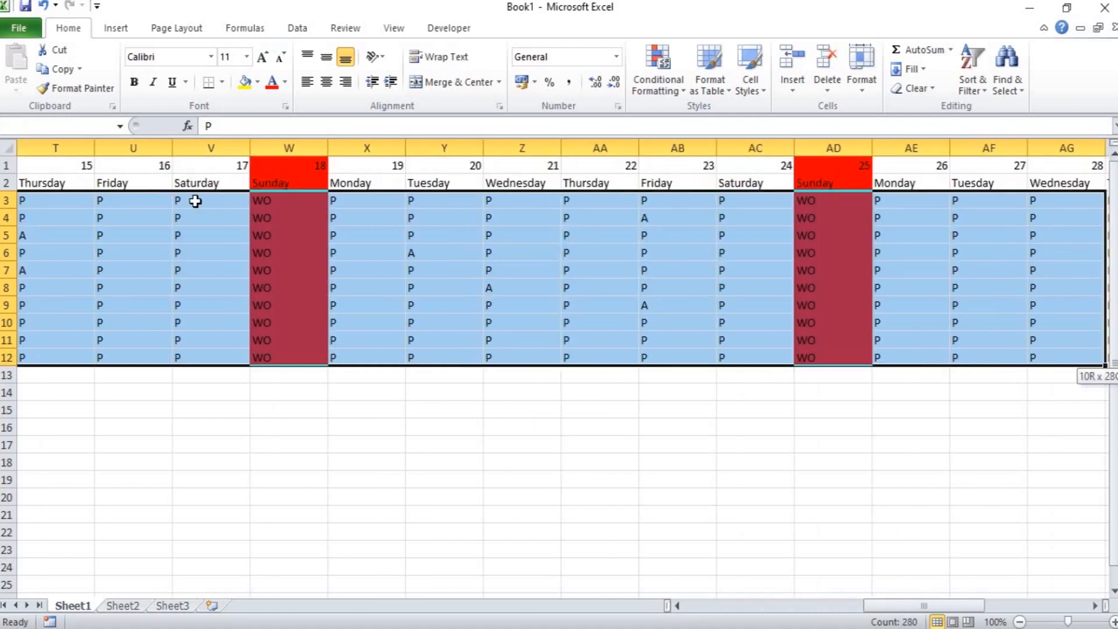
key(shift+Right)
key(shift+Right)
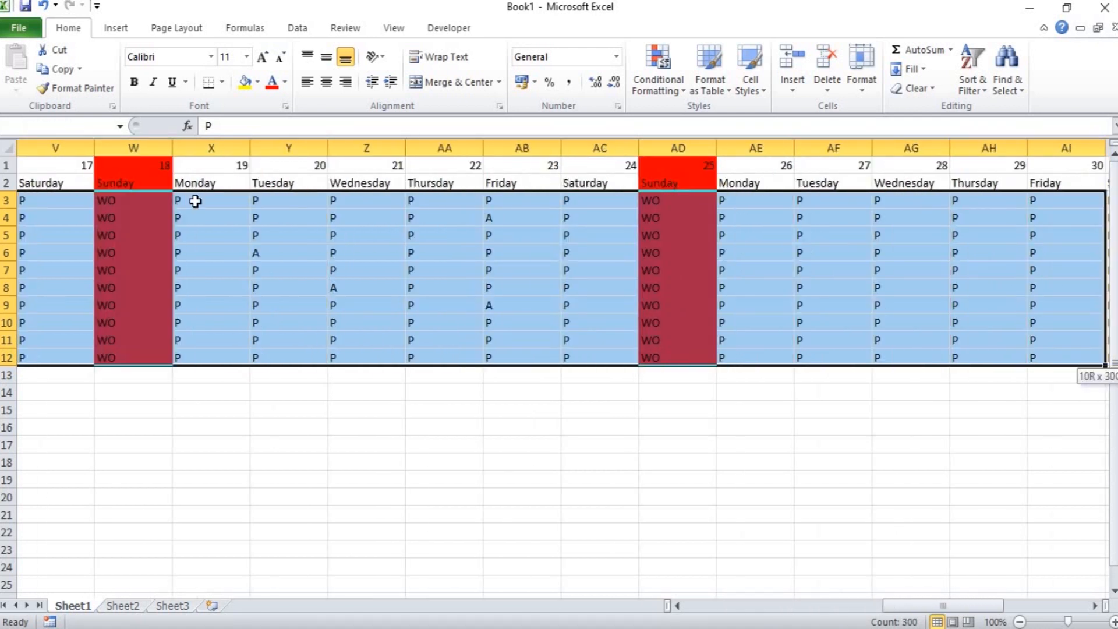
key(shift+Right)
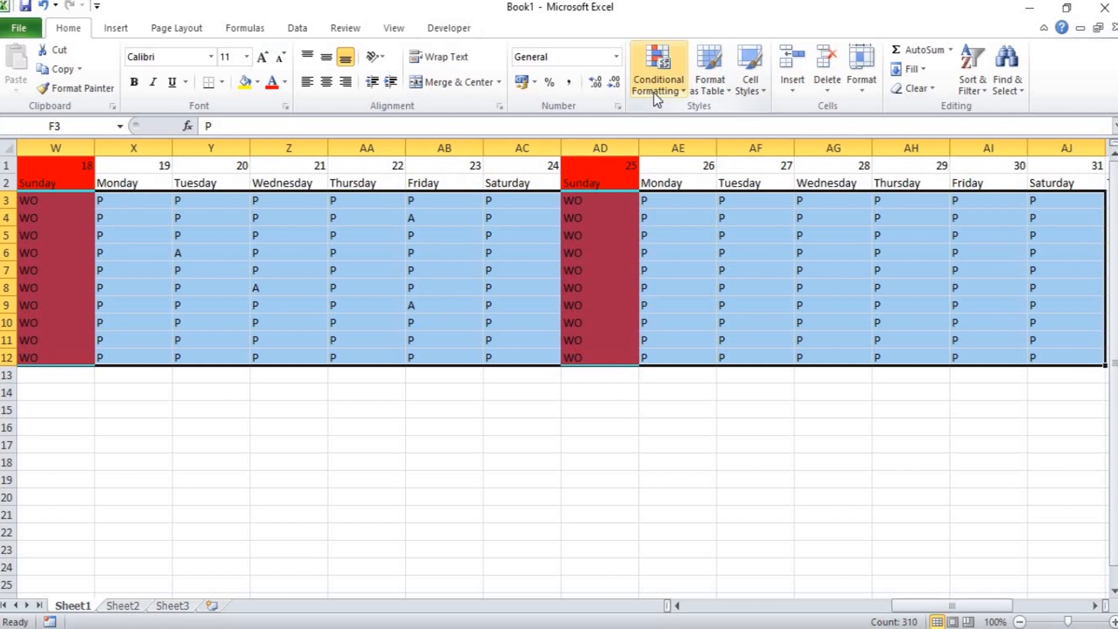
Add a Text that Contains conditional formatting rule giving cells with P a Green Fill with Dark Green Text.
click(669, 79)
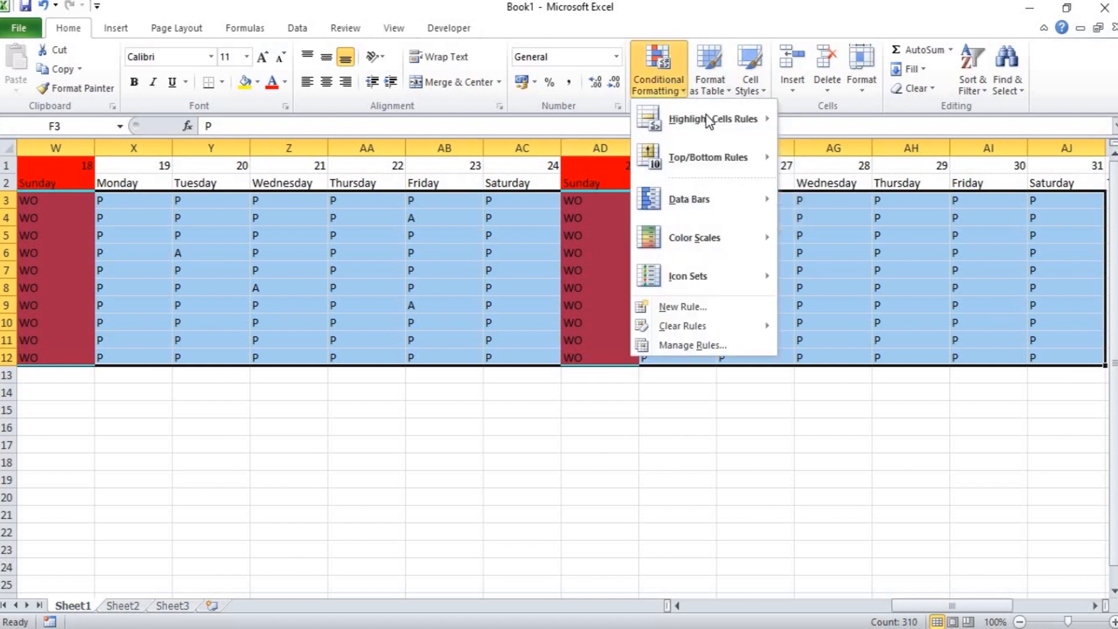
mouse_move(712, 120)
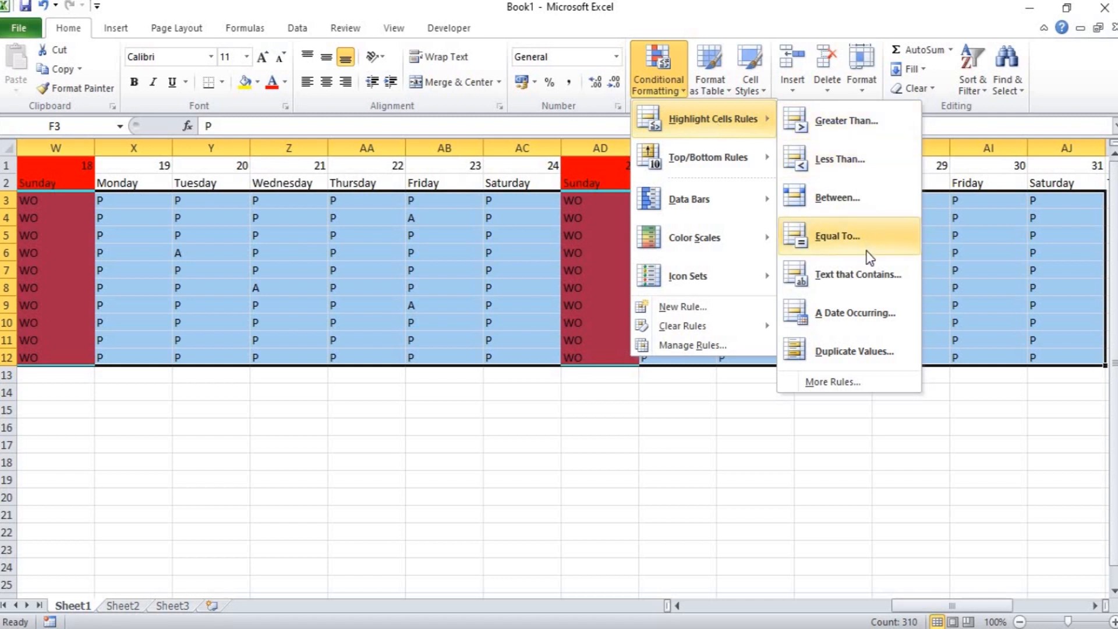
click(872, 285)
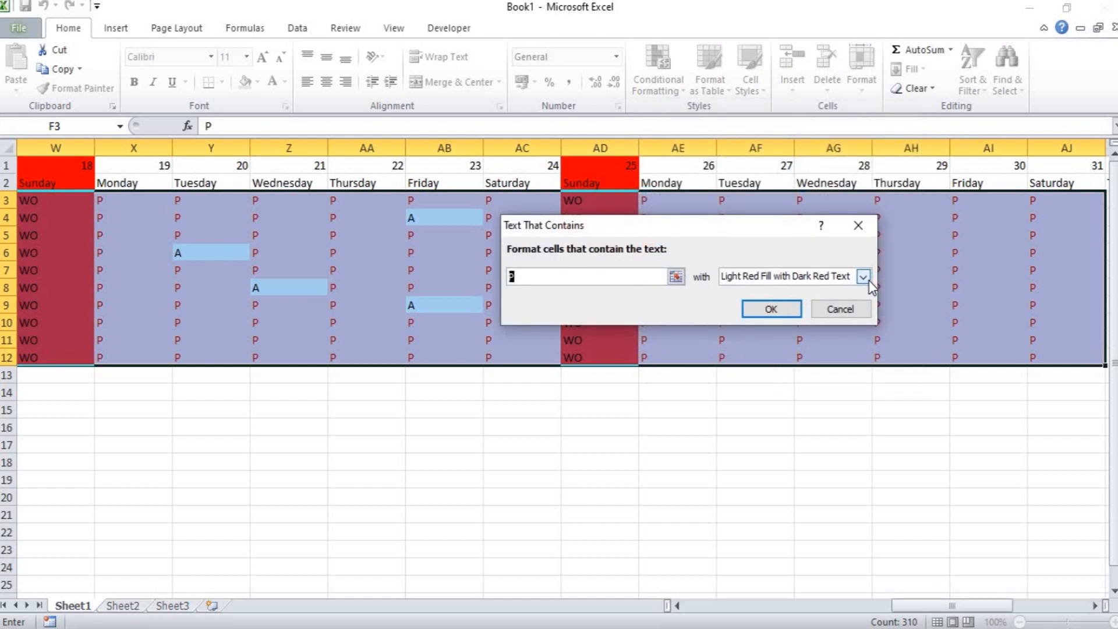
click(864, 276)
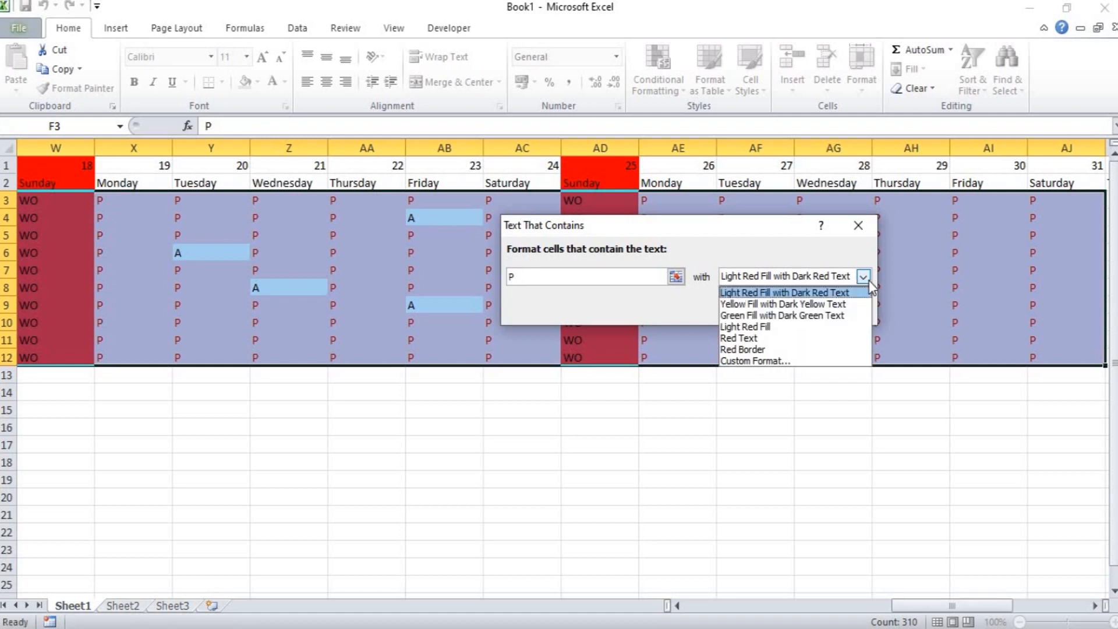
click(837, 316)
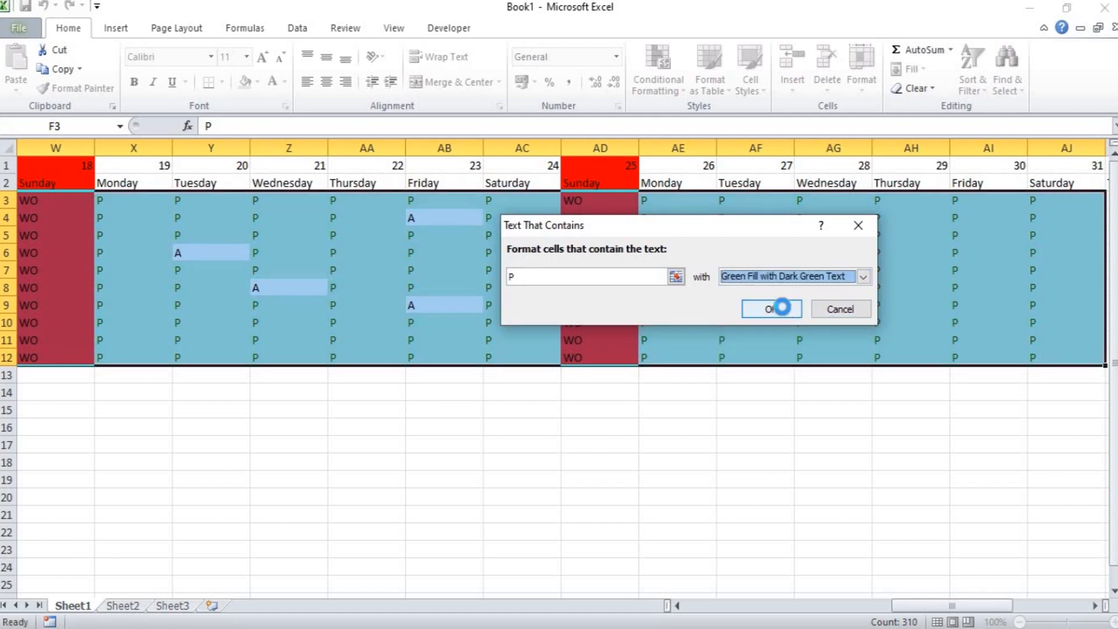
click(779, 309)
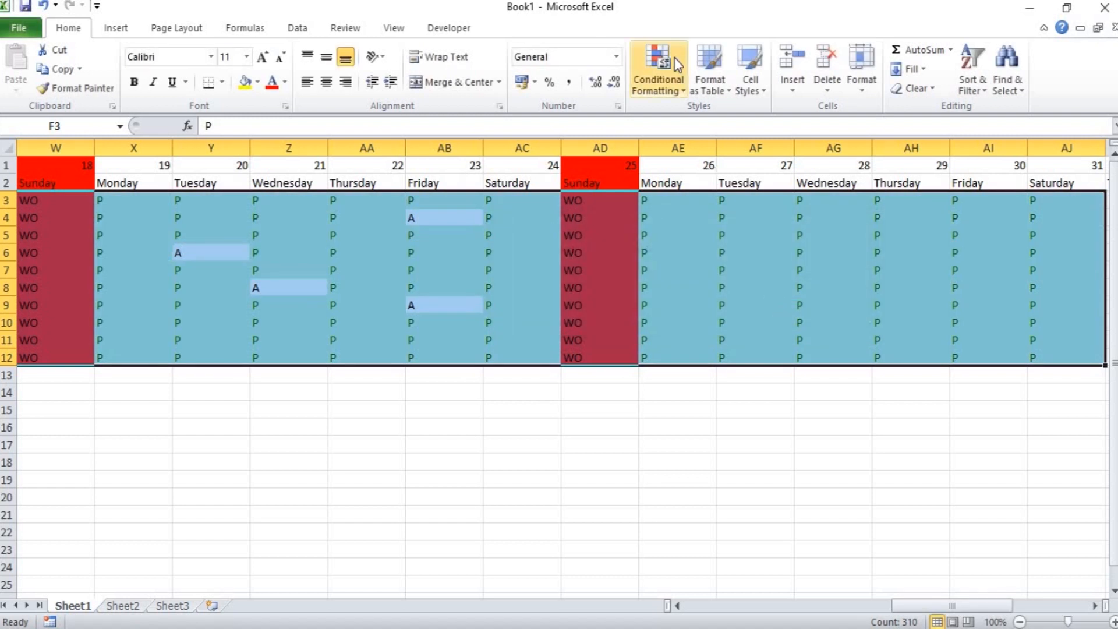
Add a Text that Contains rule giving attendance cells with A a Light Red Fill with Dark Red Text.
click(666, 84)
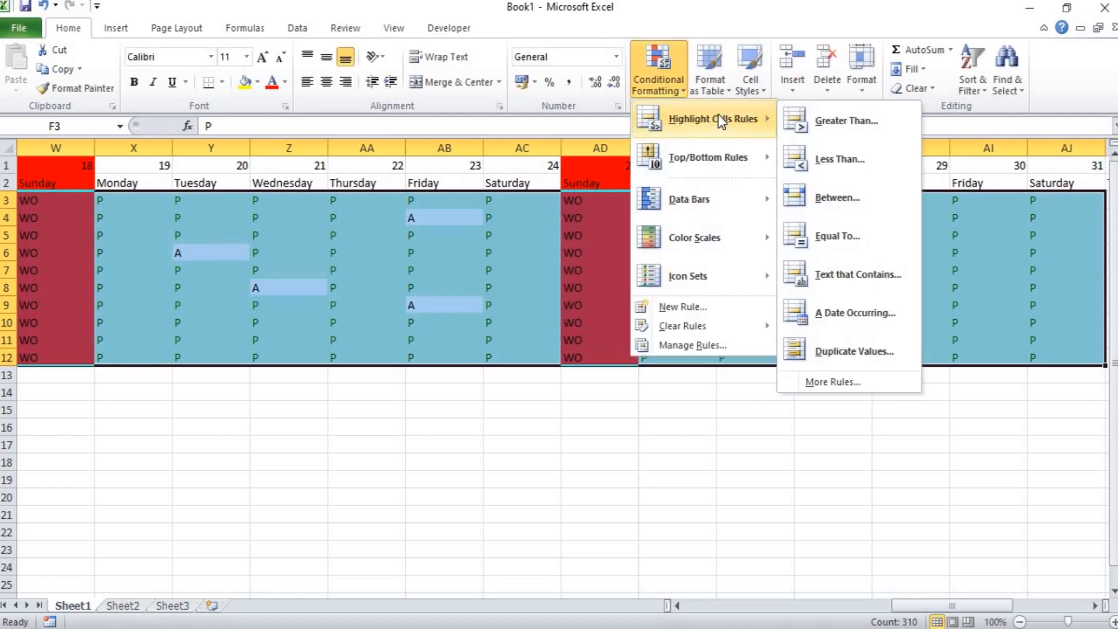
click(851, 272)
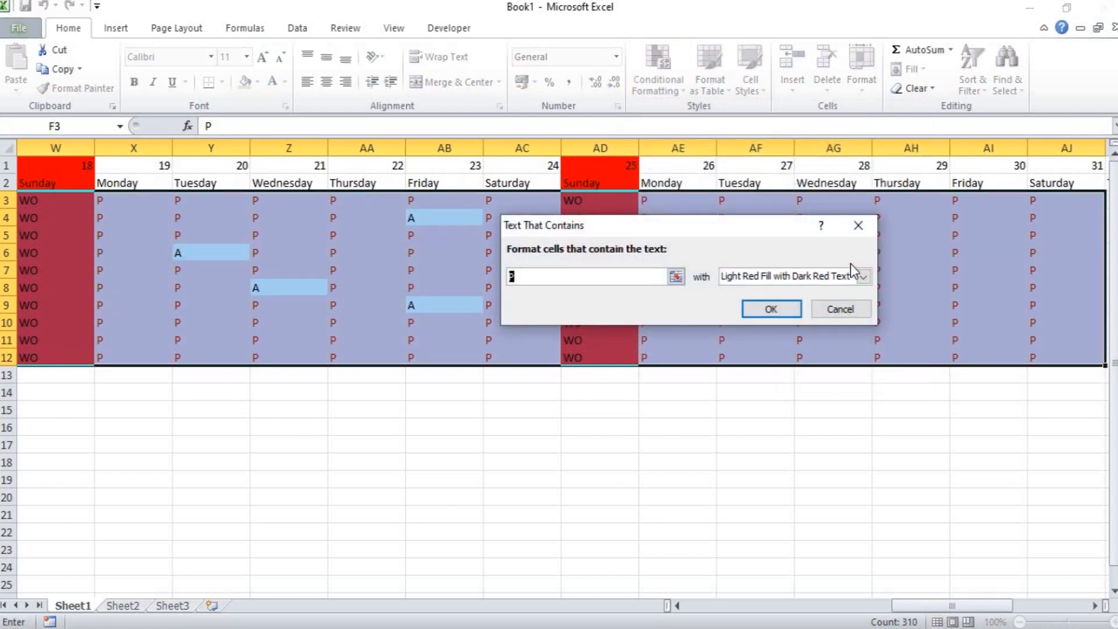
text(A)
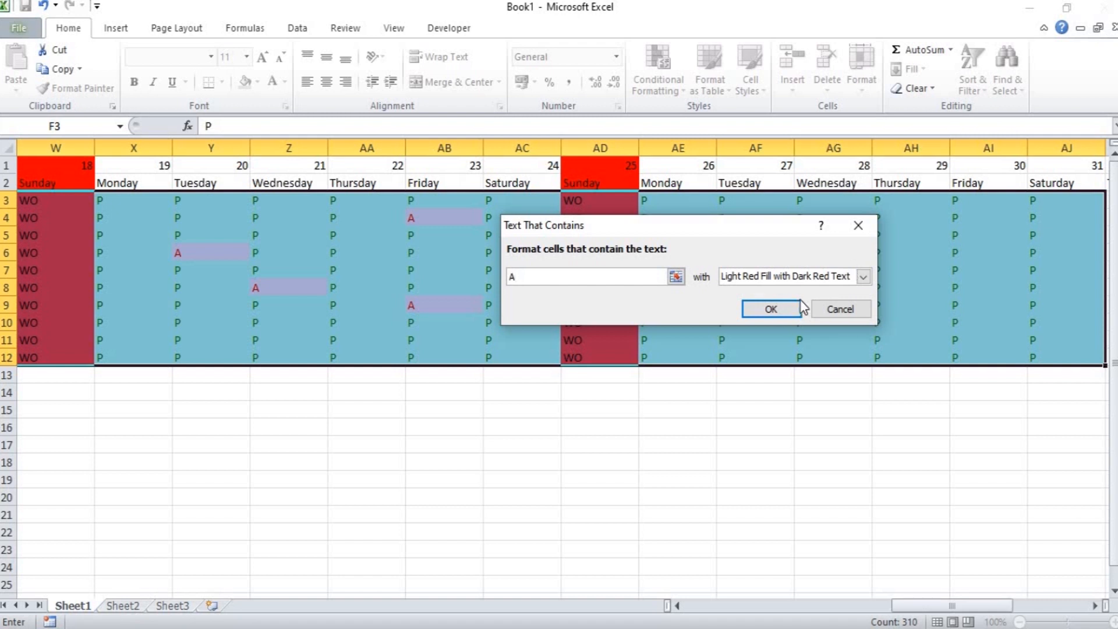
click(771, 310)
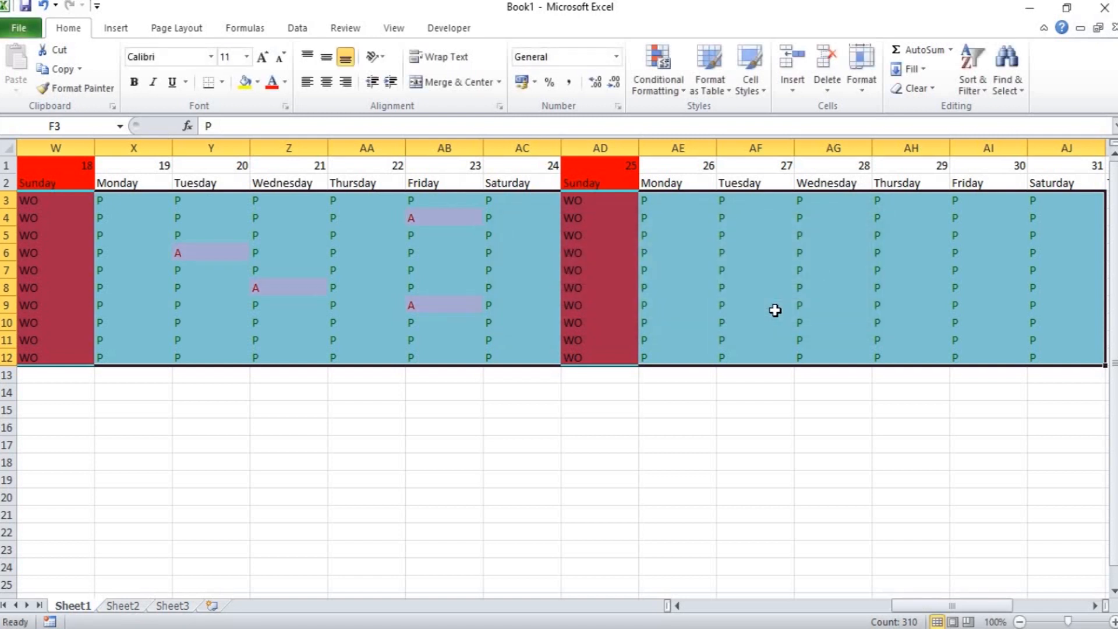
Apply All Borders to every cell of Sheet1.
click(222, 82)
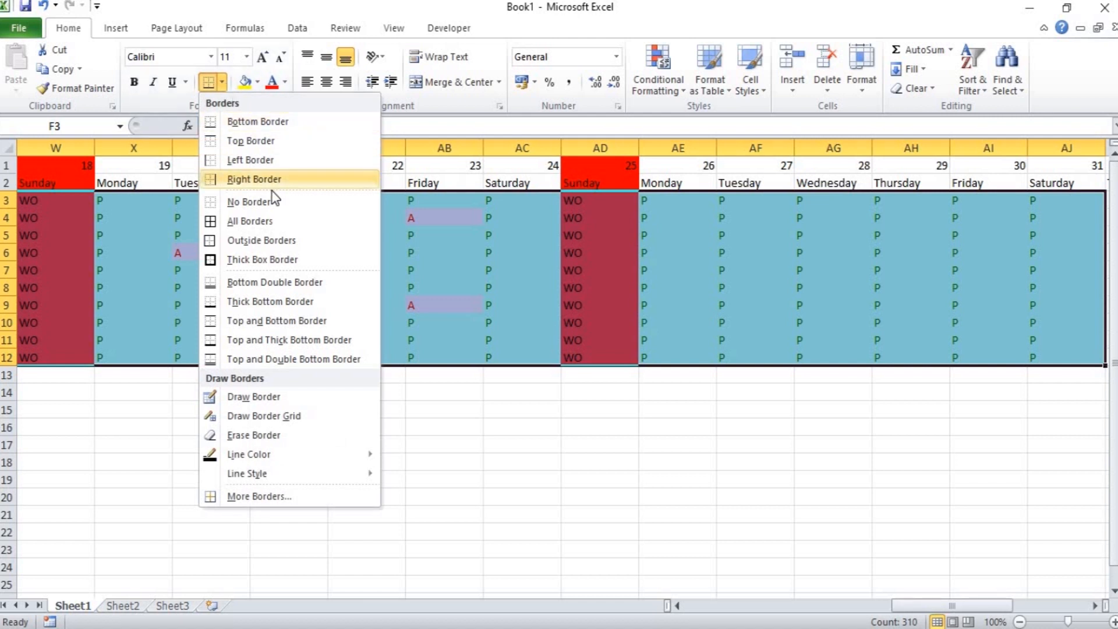
click(469, 458)
click(470, 458)
key(ctrl+a)
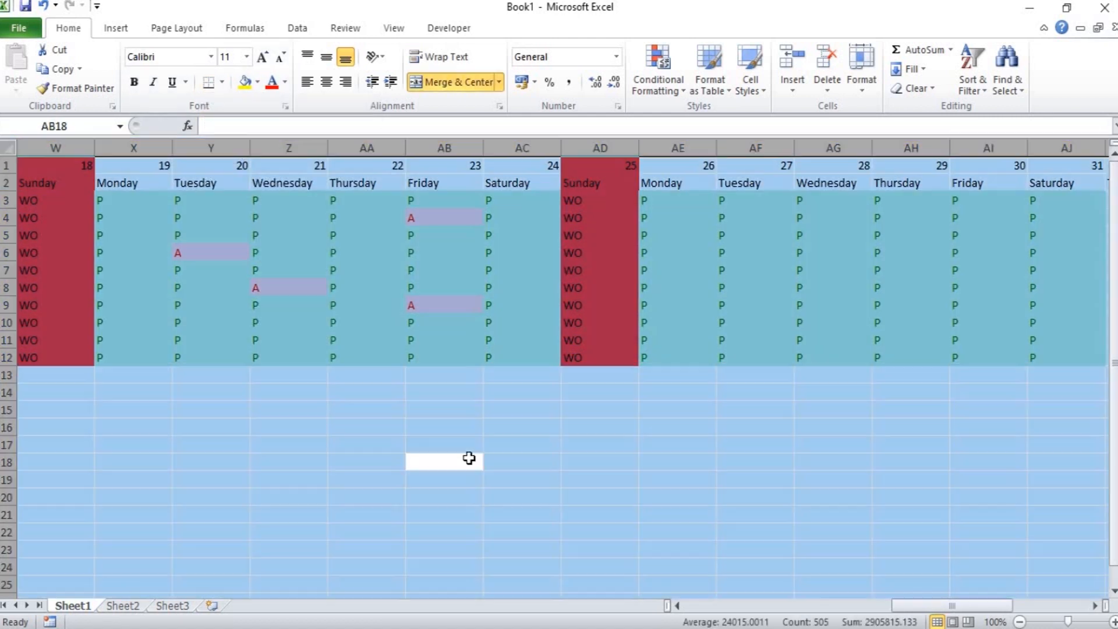
click(222, 82)
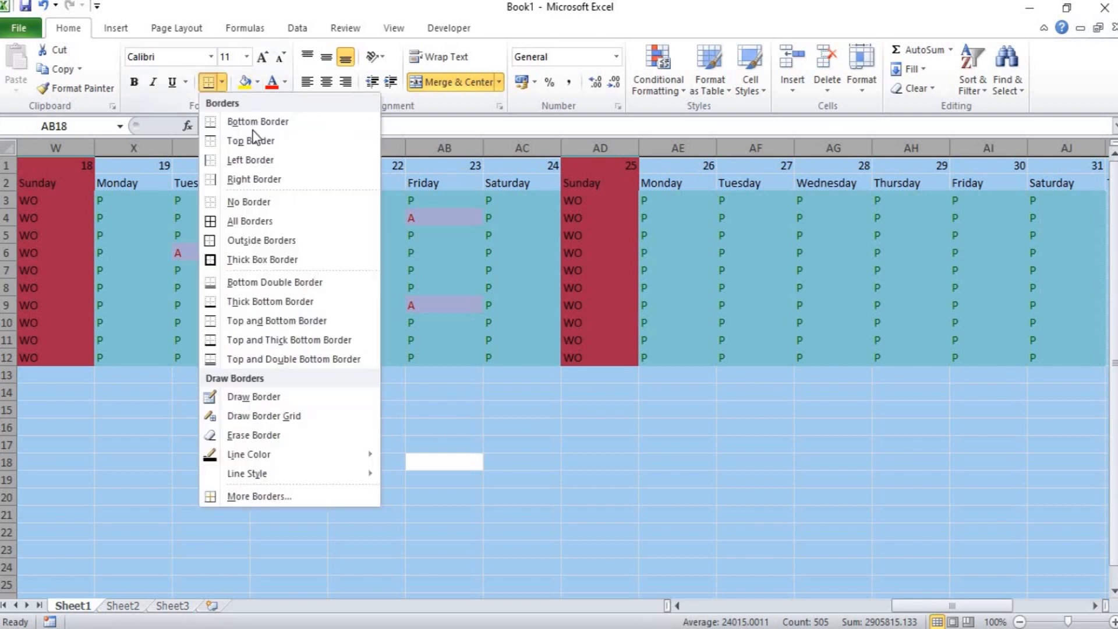
click(264, 214)
click(246, 295)
Look over the formatted sheet from the employee details across the attendance days to the NET SALARY column.
key(Left)
key(Left)
key(Left)
key(Left)
key(Left)
key(Left)
key(Left)
key(Left)
key(Left)
key(Left)
key(Left)
key(Left)
key(Left)
key(Left)
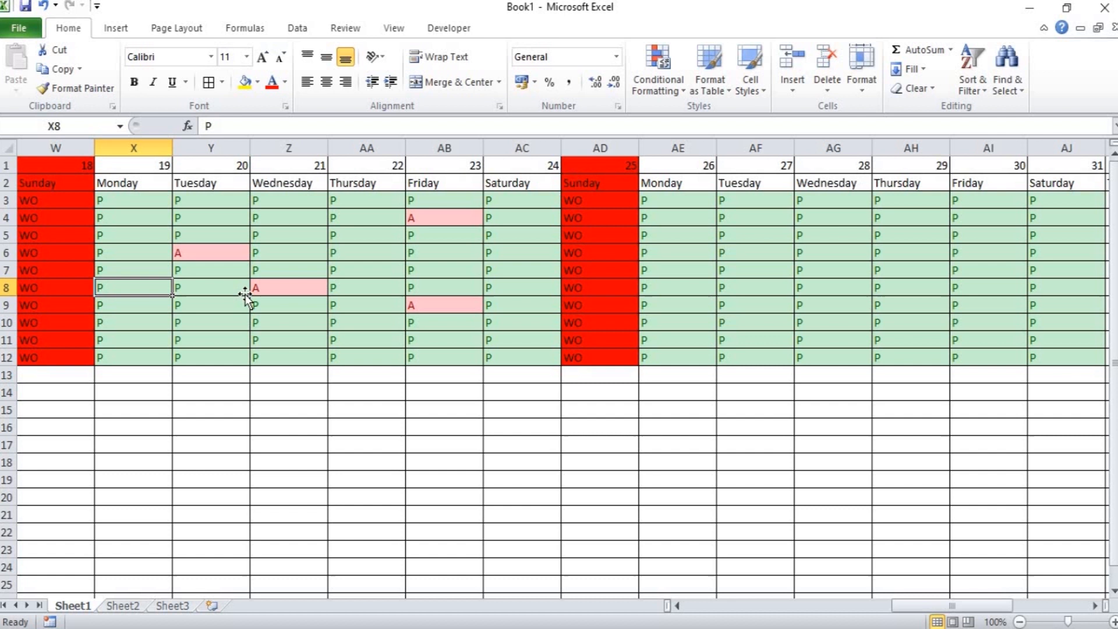
key(Left)
key(Left)
key(Left)
key(Left)
key(Left)
key(Left)
key(Left)
key(Left)
key(Left)
key(Left)
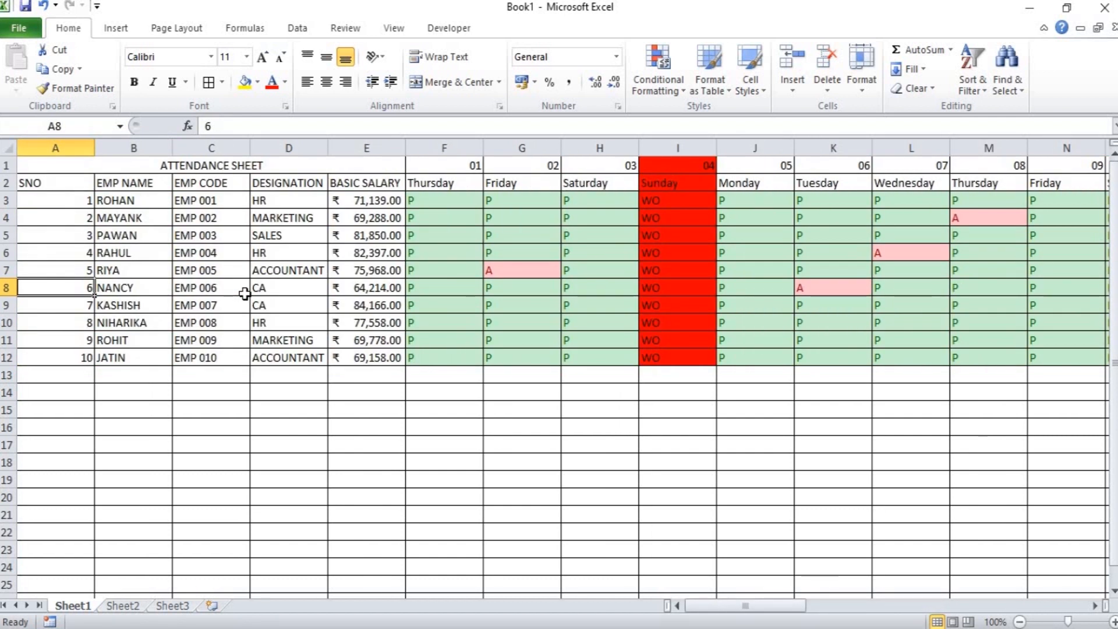
key(Right)
key(Right)
key(Right)
key(Right)
key(Right)
key(Right)
key(Right)
key(Right)
key(Right)
key(Right)
key(Right)
key(Right)
key(Right)
key(Right)
key(Right)
key(Right)
key(Right)
key(Right)
key(Right)
key(Right)
key(Right)
key(Right)
key(Right)
key(Right)
key(Right)
key(Right)
key(Right)
key(Right)
key(Right)
key(Right)
key(Right)
key(Right)
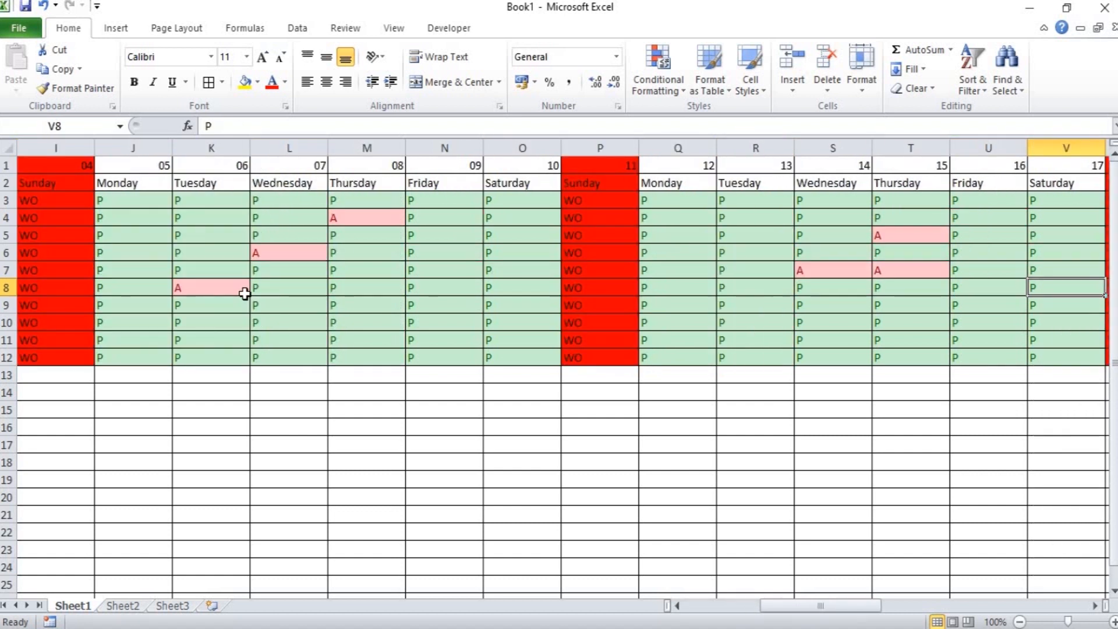
key(Right)
key(Right)
key(Right)
key(Right)
key(Right)
key(Right)
key(Right)
key(Right)
key(Right)
key(Right)
key(Right)
key(Right)
key(Right)
key(Right)
key(Right)
key(Right)
key(Right)
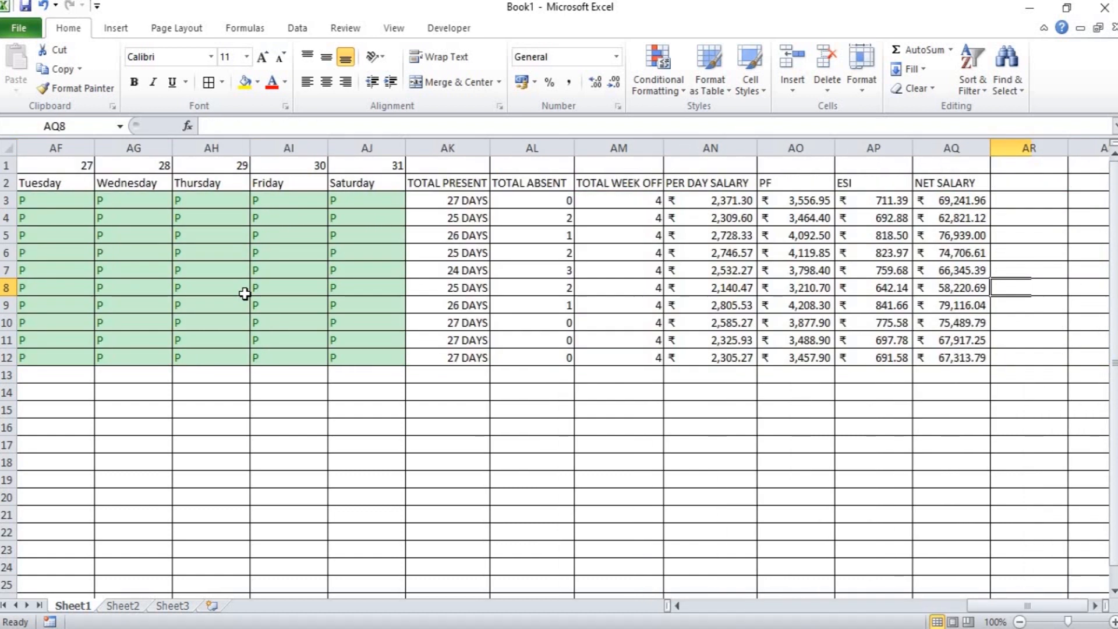
key(Left)
key(Left)
key(Left)
key(Left)
key(Left)
key(Left)
key(Left)
key(Left)
key(Left)
key(Left)
key(Left)
key(Left)
key(Left)
key(Left)
key(Left)
key(Left)
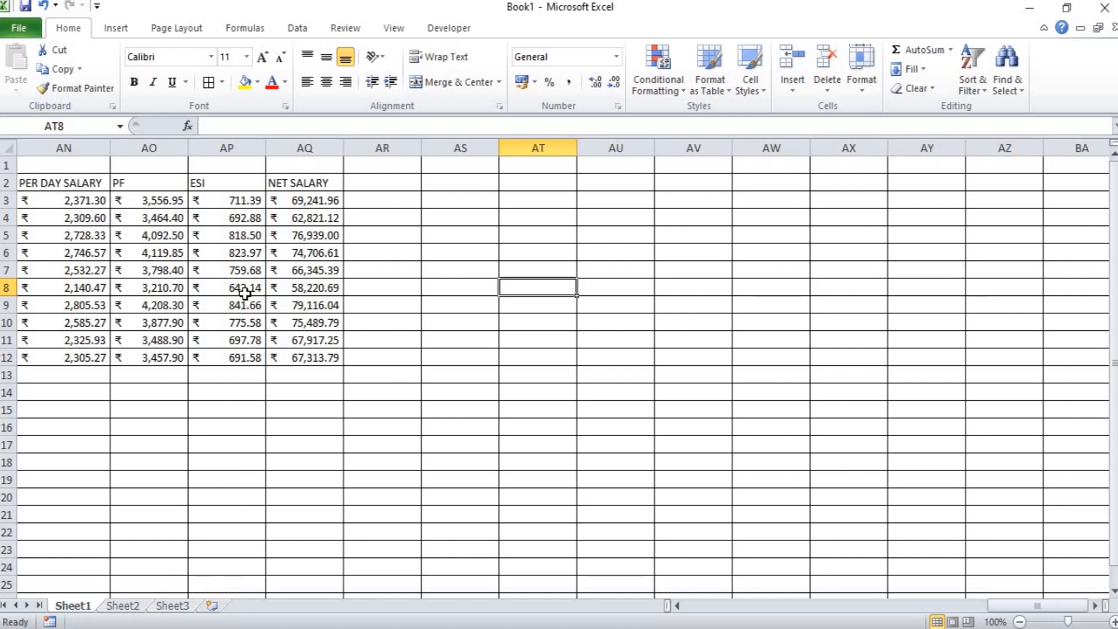